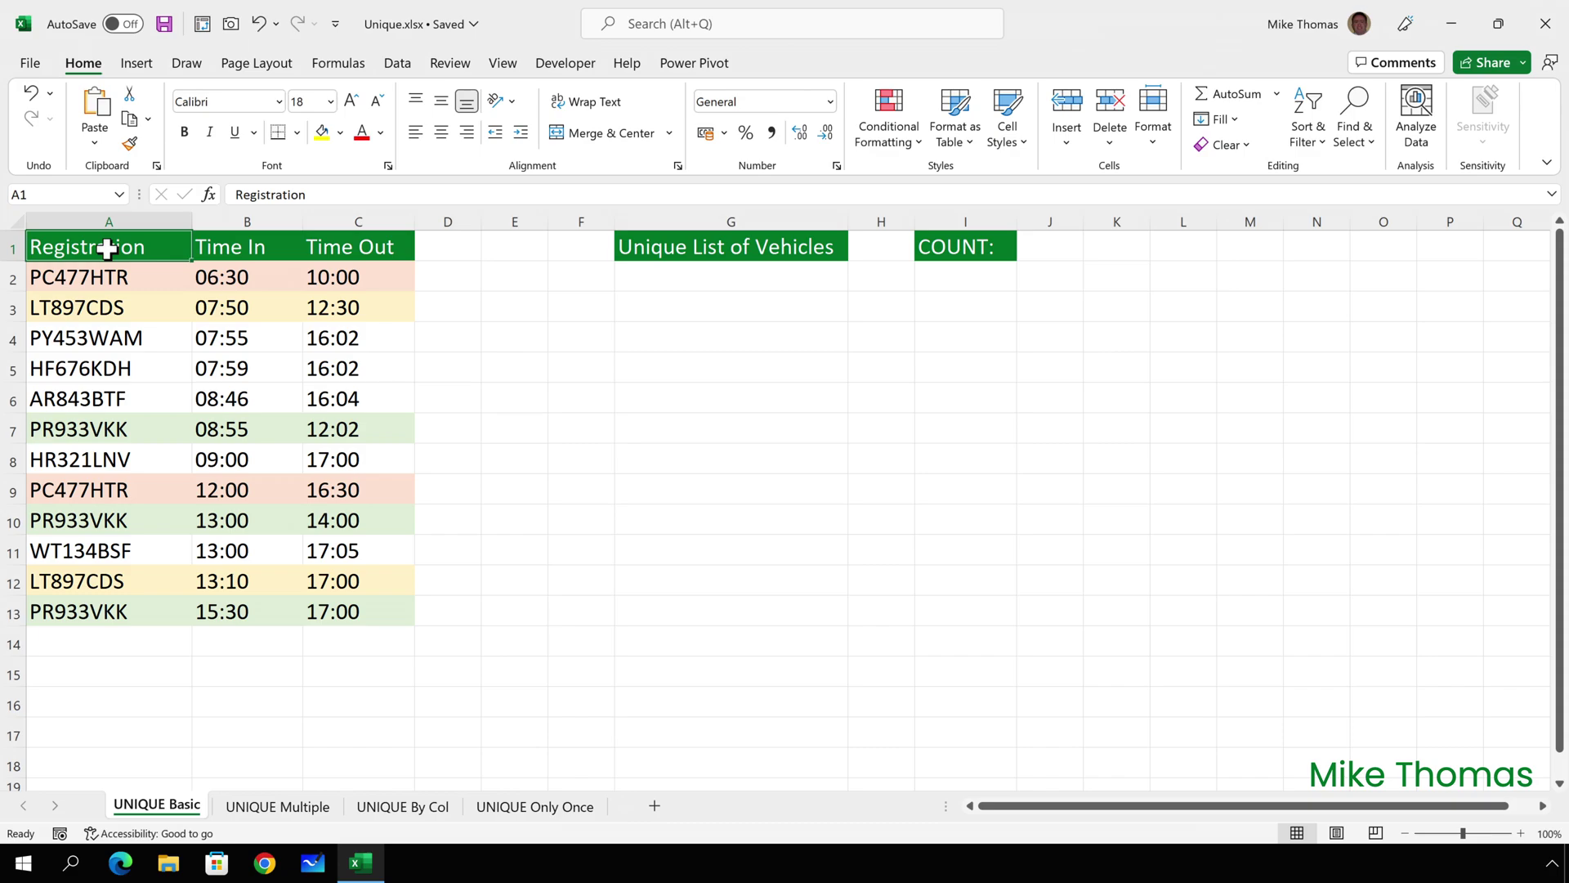
- Enter =UNIQUE(A2:A13) in G2 to list each vehicle registration once
click(681, 274)
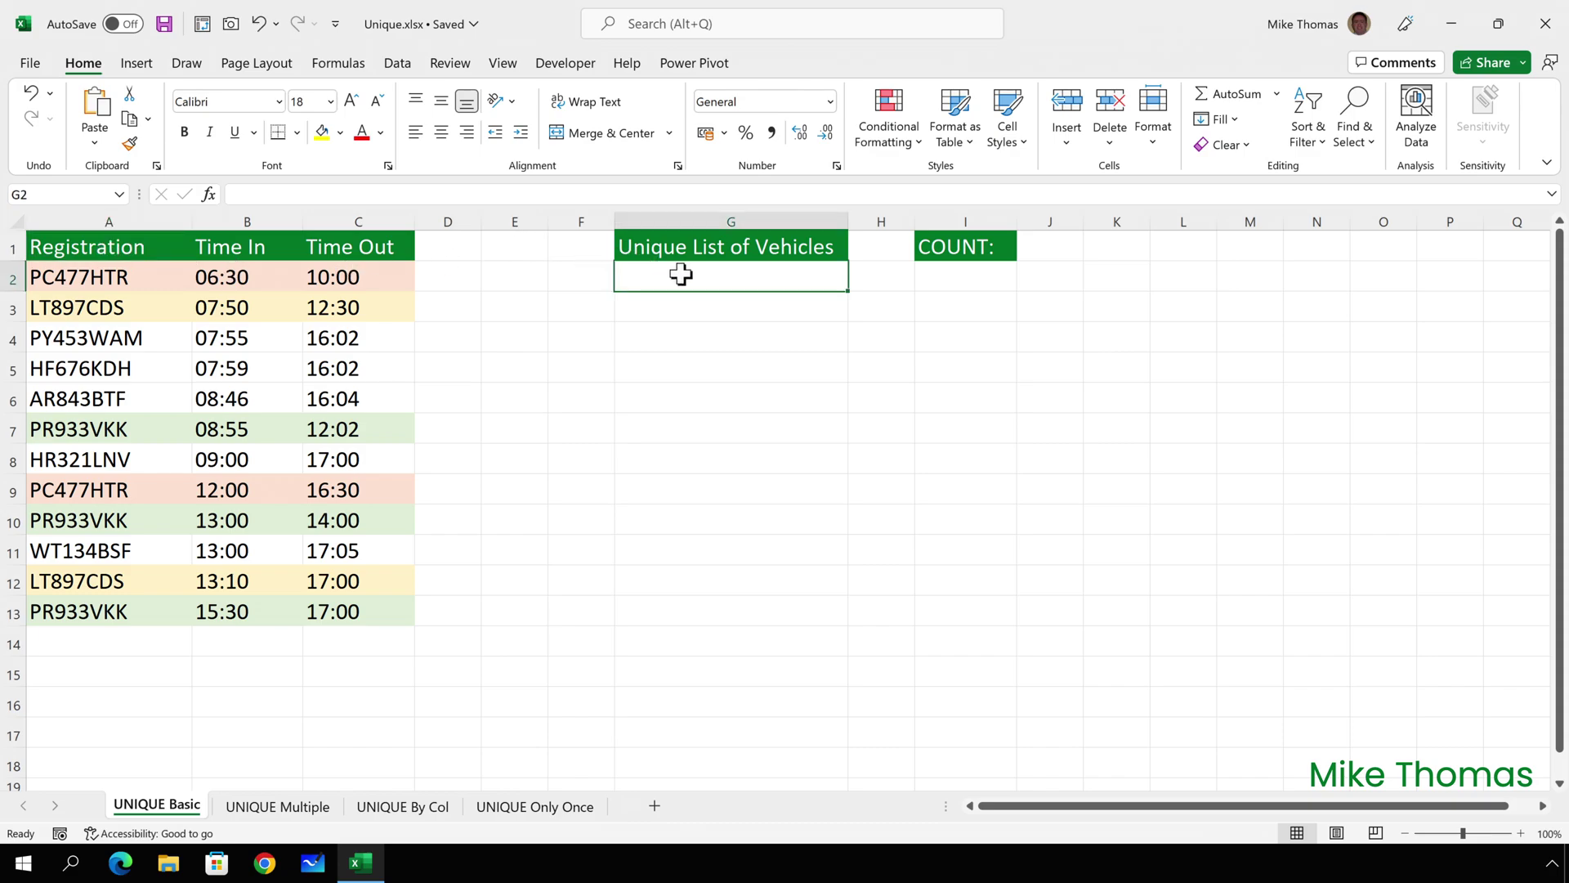
text(=uni)
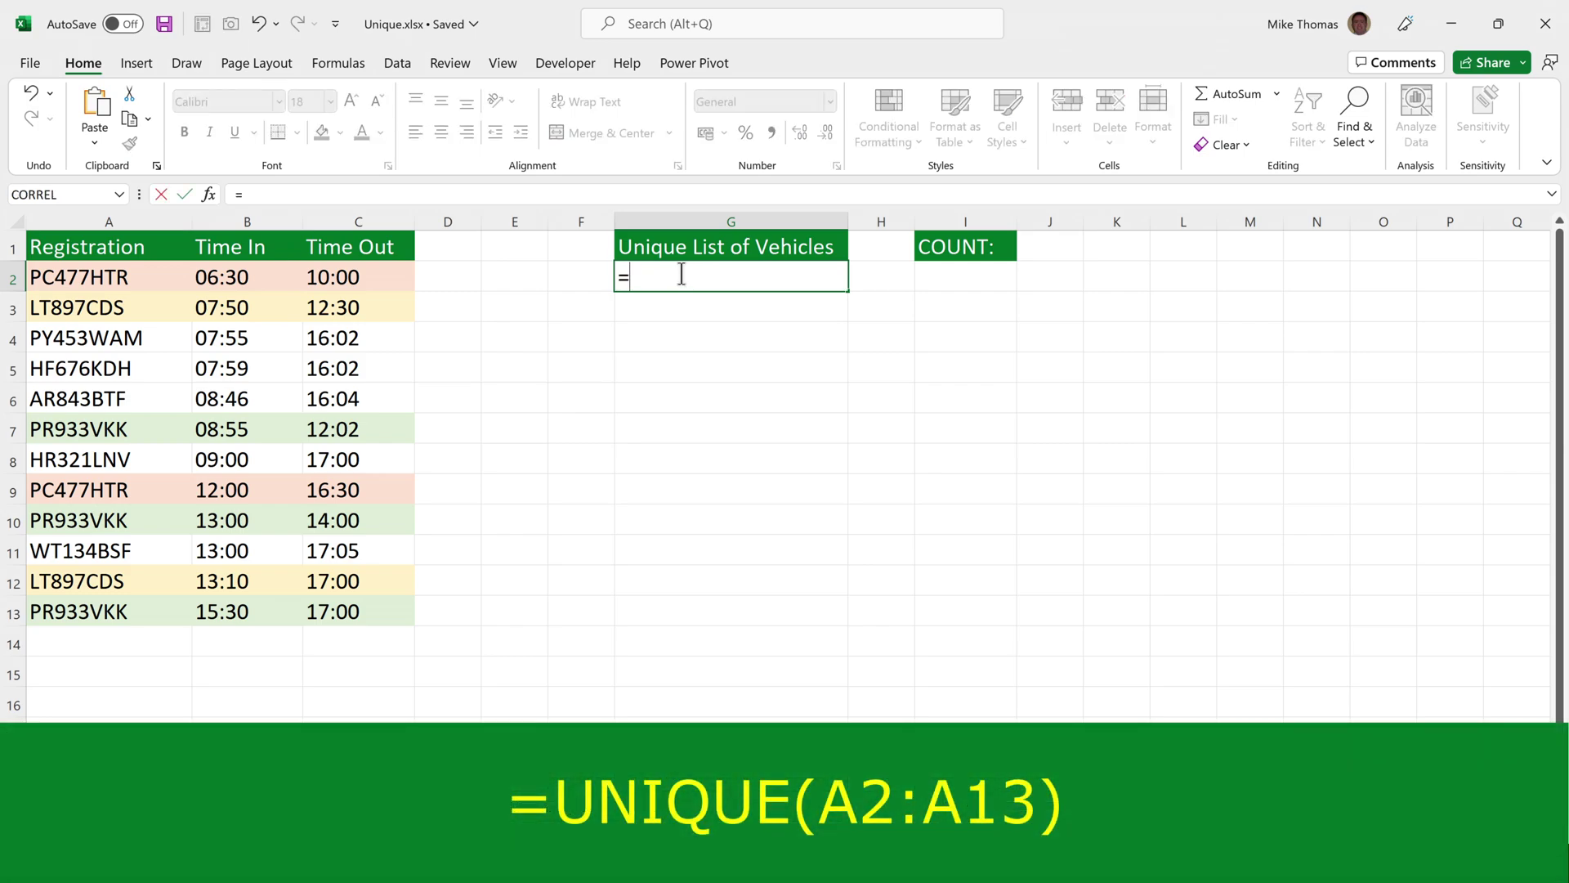
key(Down)
key(Down)
key(Tab)
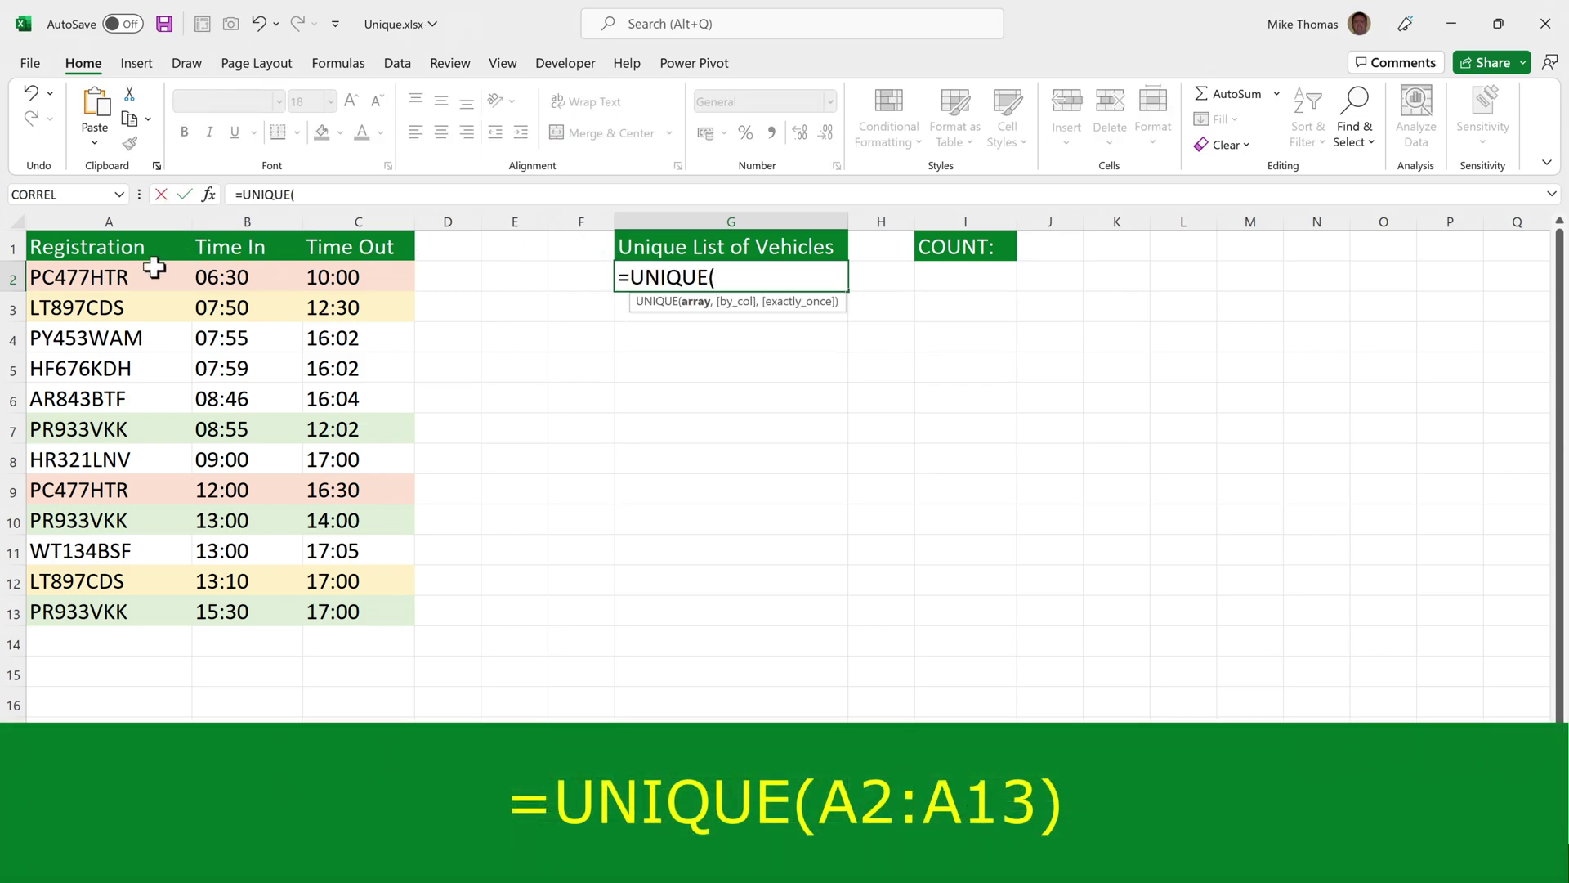
drag(147, 278, 105, 609)
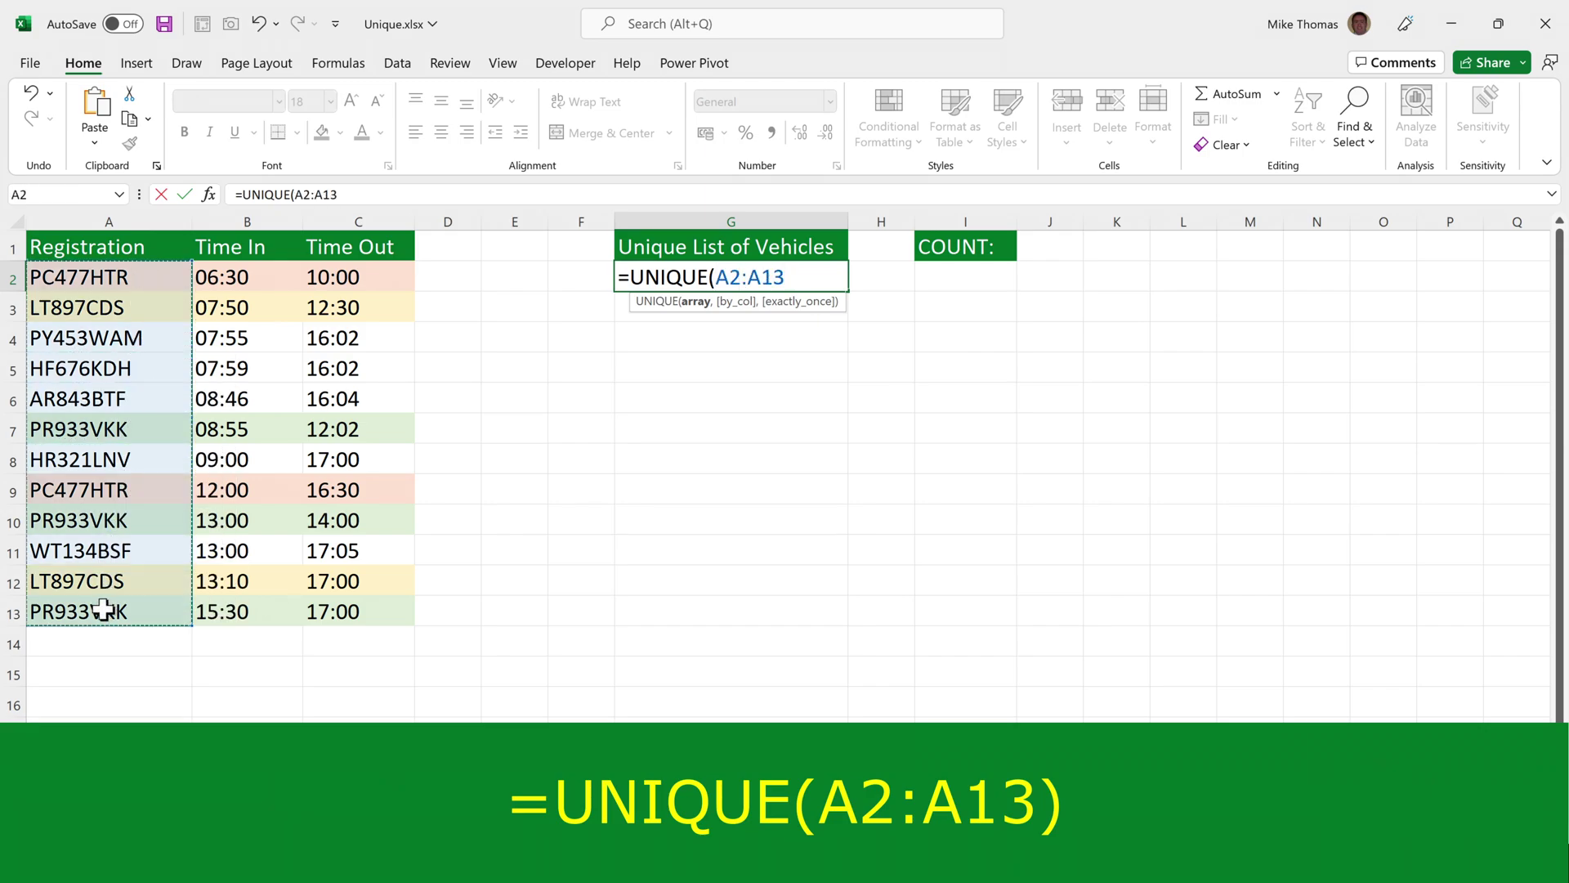
text())
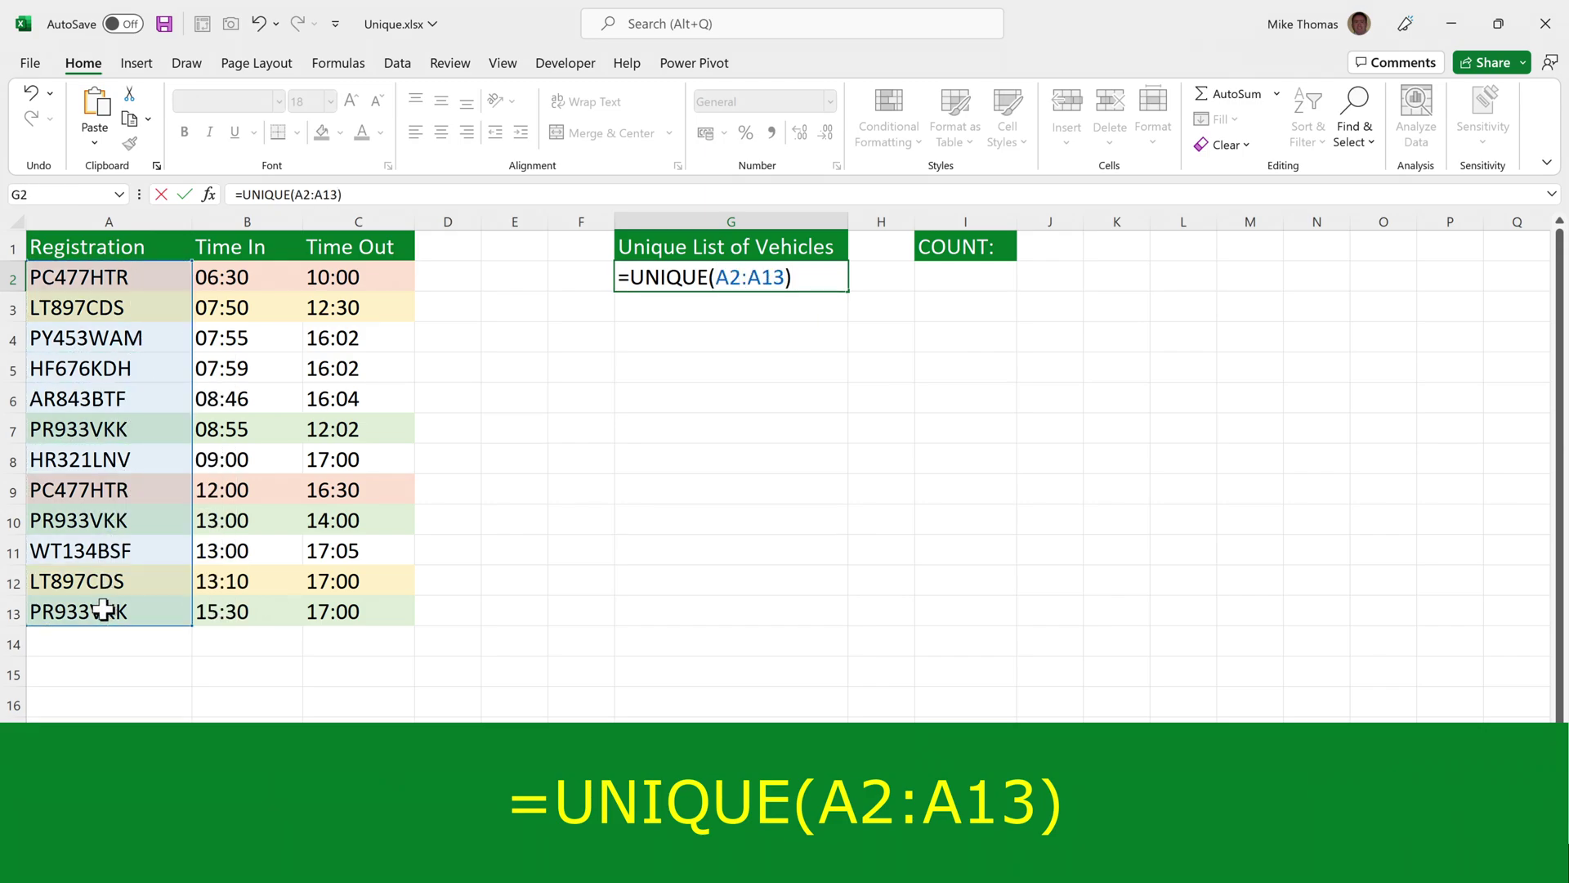
key(ctrl+Return)
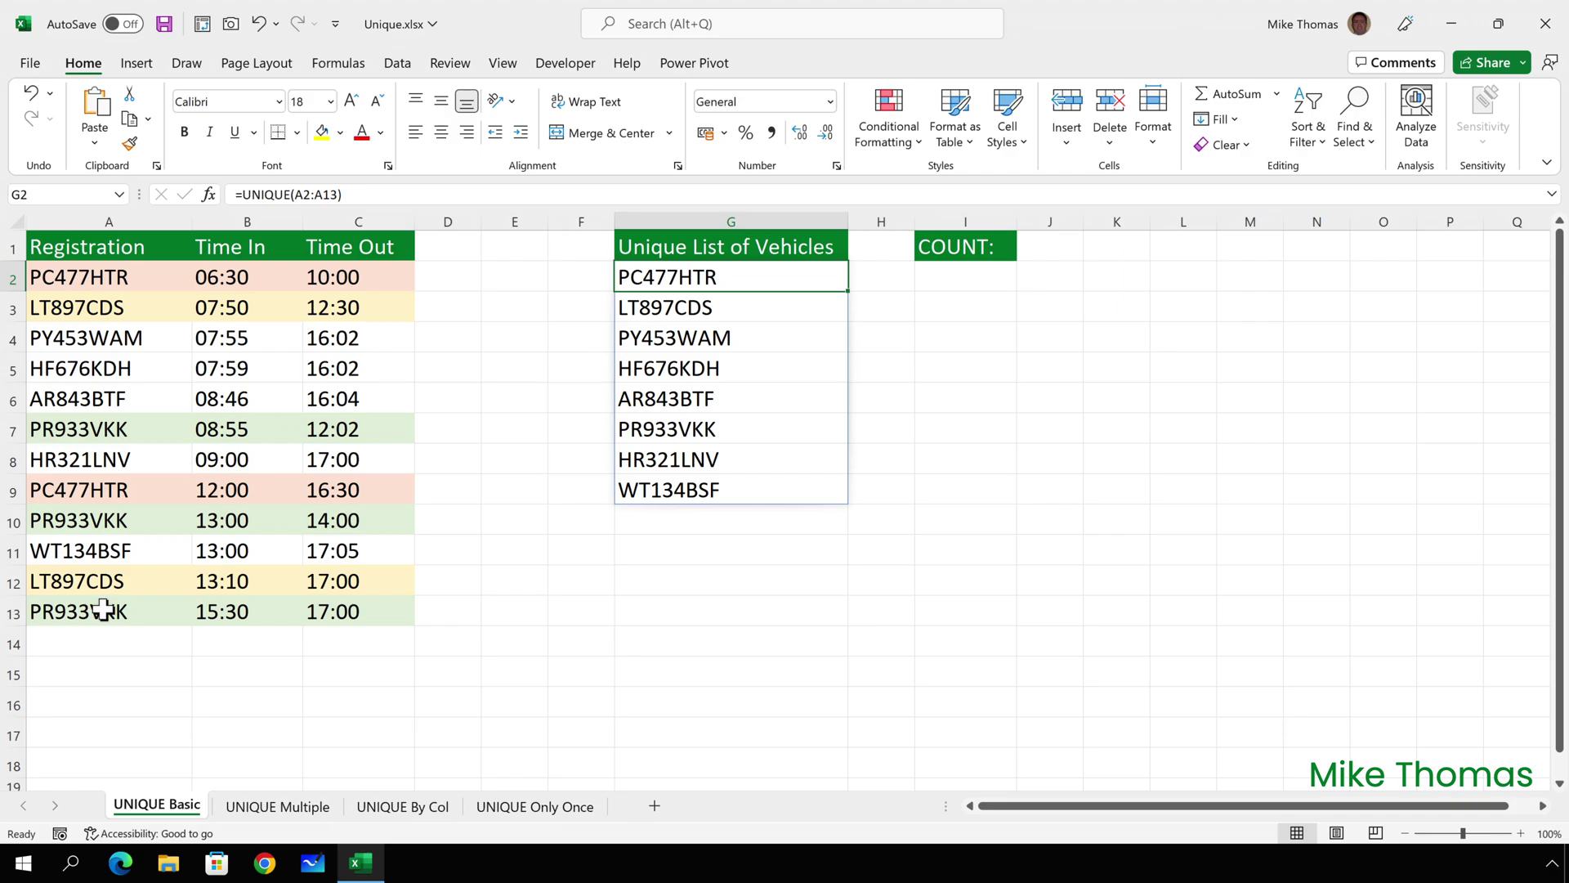
- Inspect the spilled cells G3–G5, then delete the UNIQUE formula from G2
key(Down)
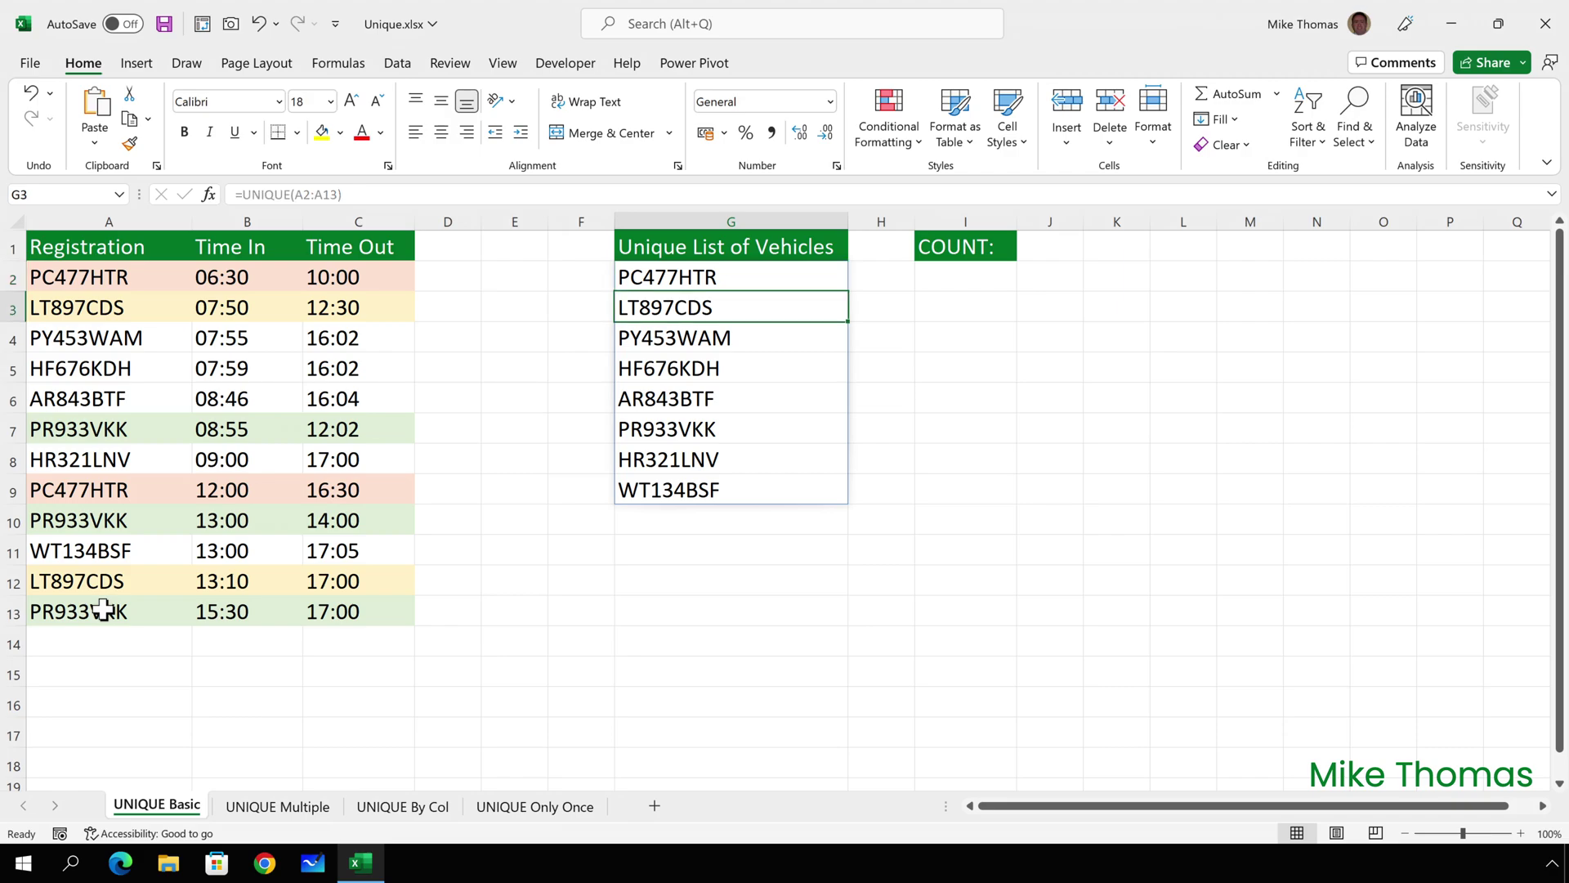
key(Down)
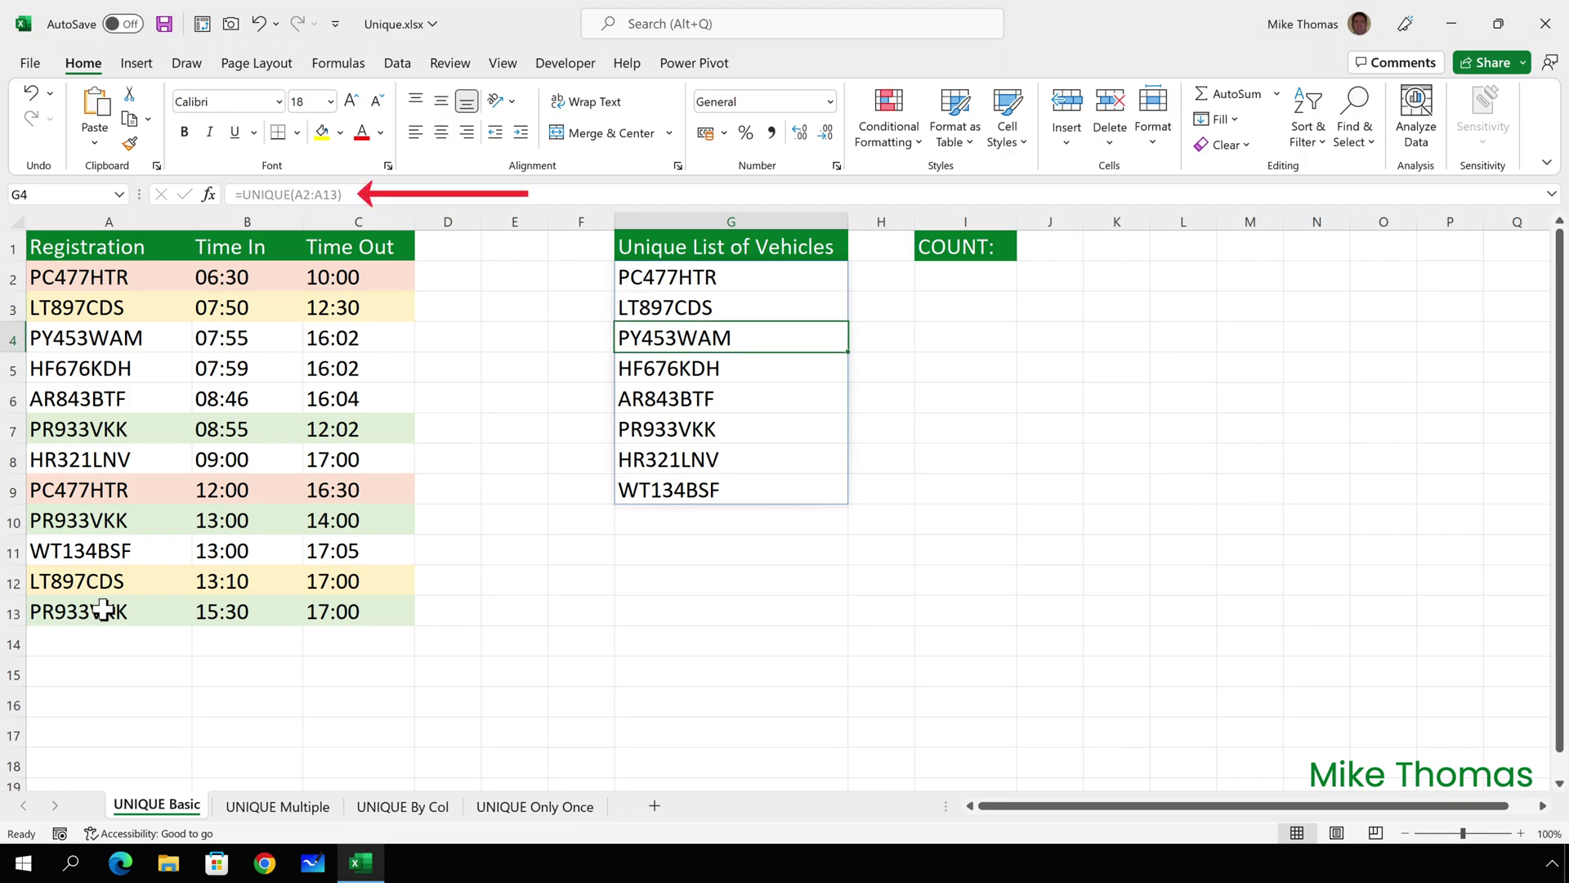
key(Down)
key(Down)
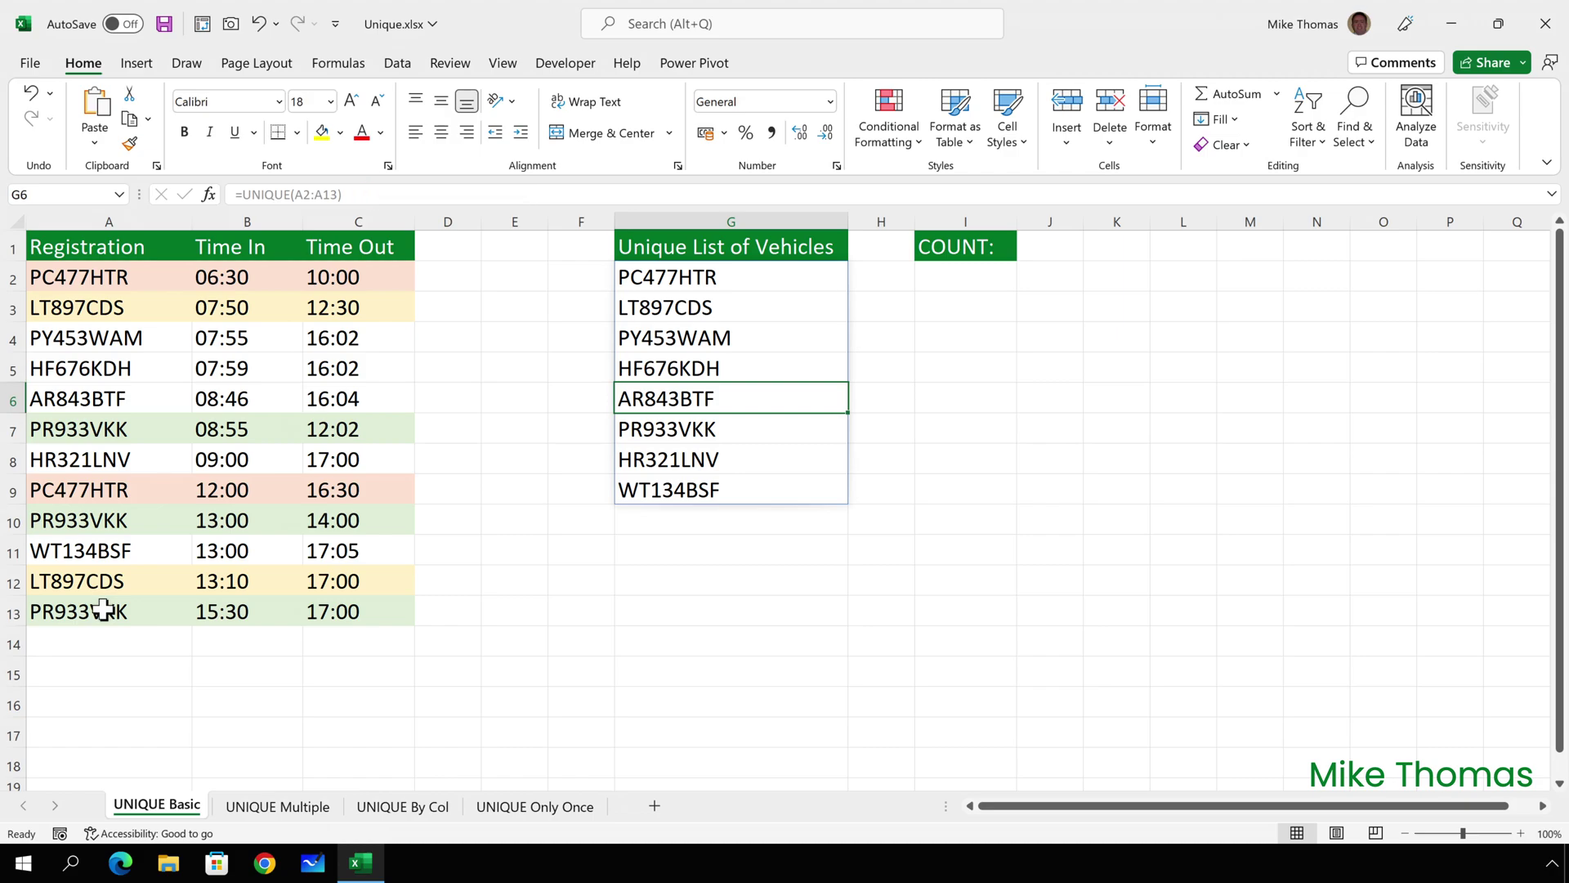
key(Up)
key(Up)
key(Up)
key(Up)
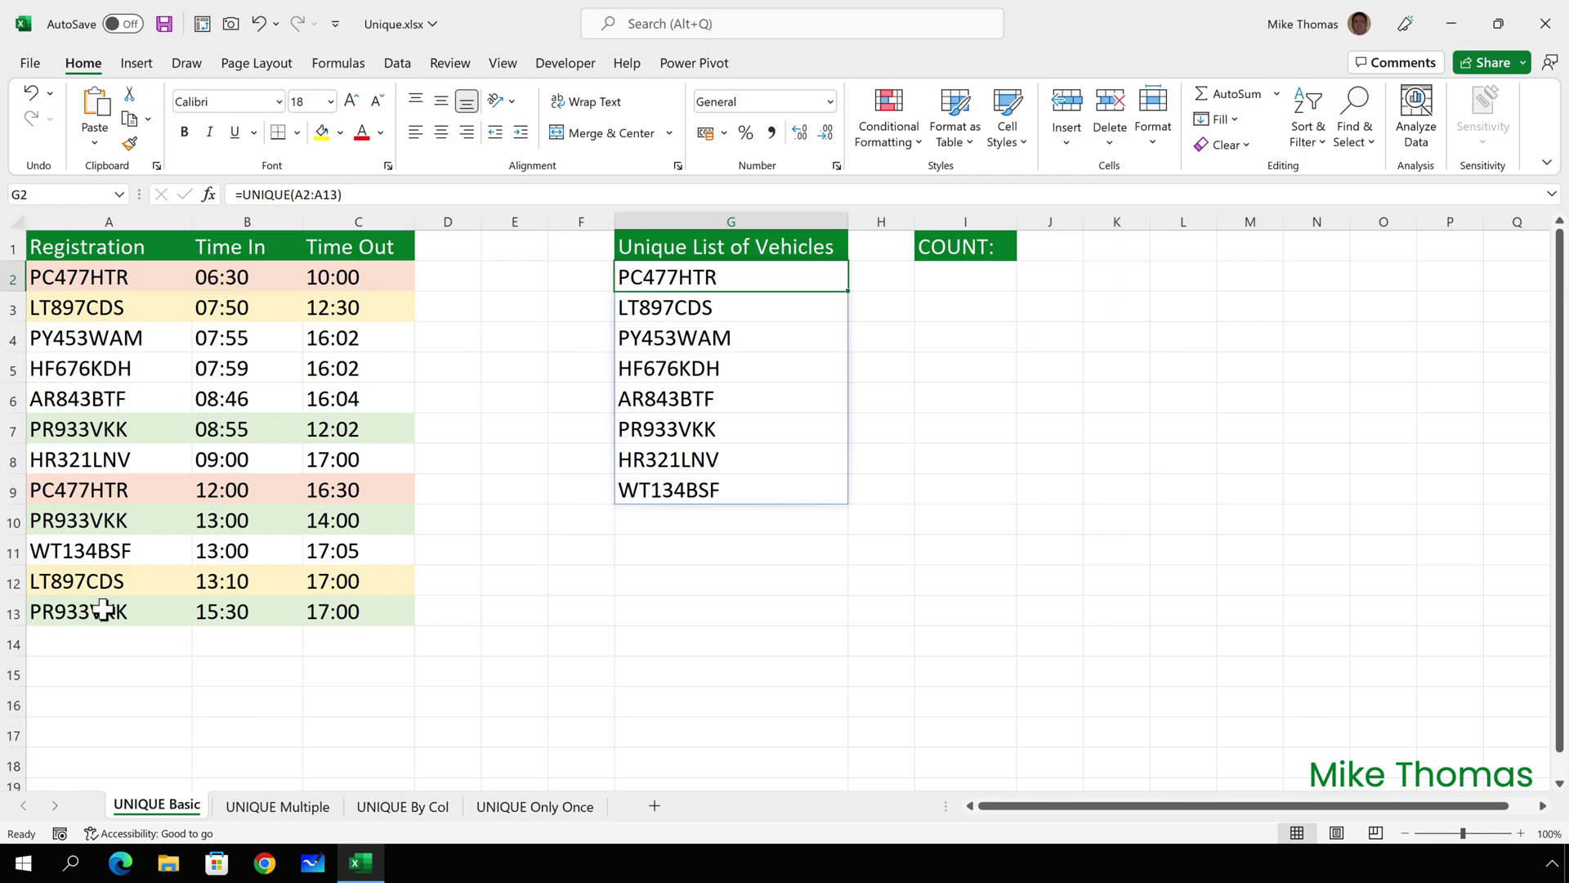
key(Delete)
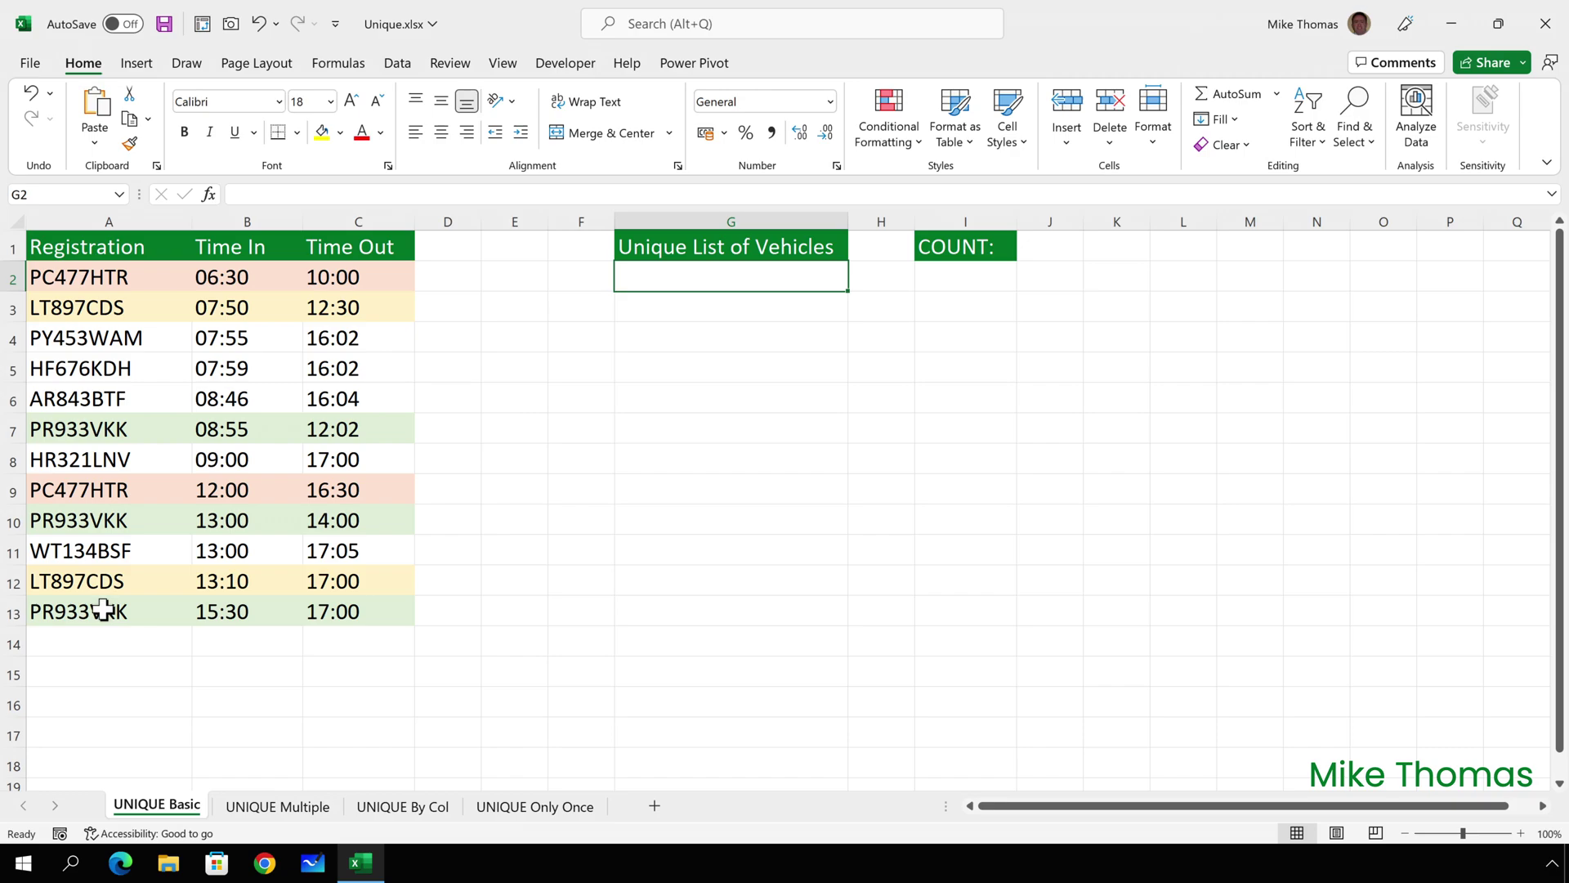
- Type Hello into G4 as a value that blocks the spill range
key(Down)
key(Down)
key(Down)
key(Up)
text(Hello)
key(ctrl+Return)
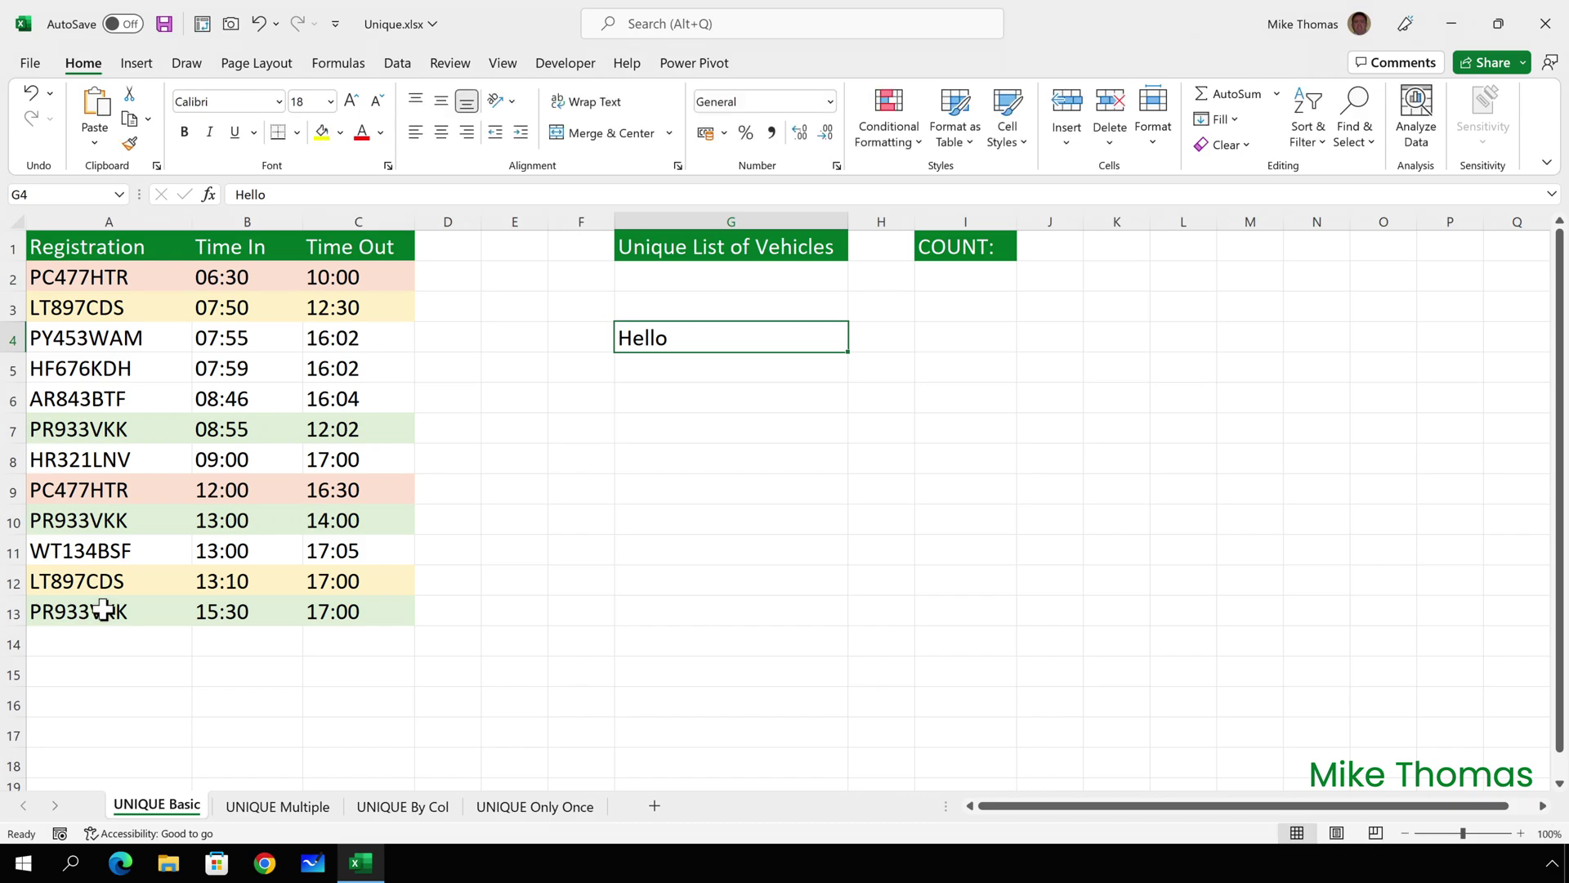
- Enter =UNIQUE(A2:A13) in G2 to get #SPILL!, then delete Hello from G4
key(Up)
key(Up)
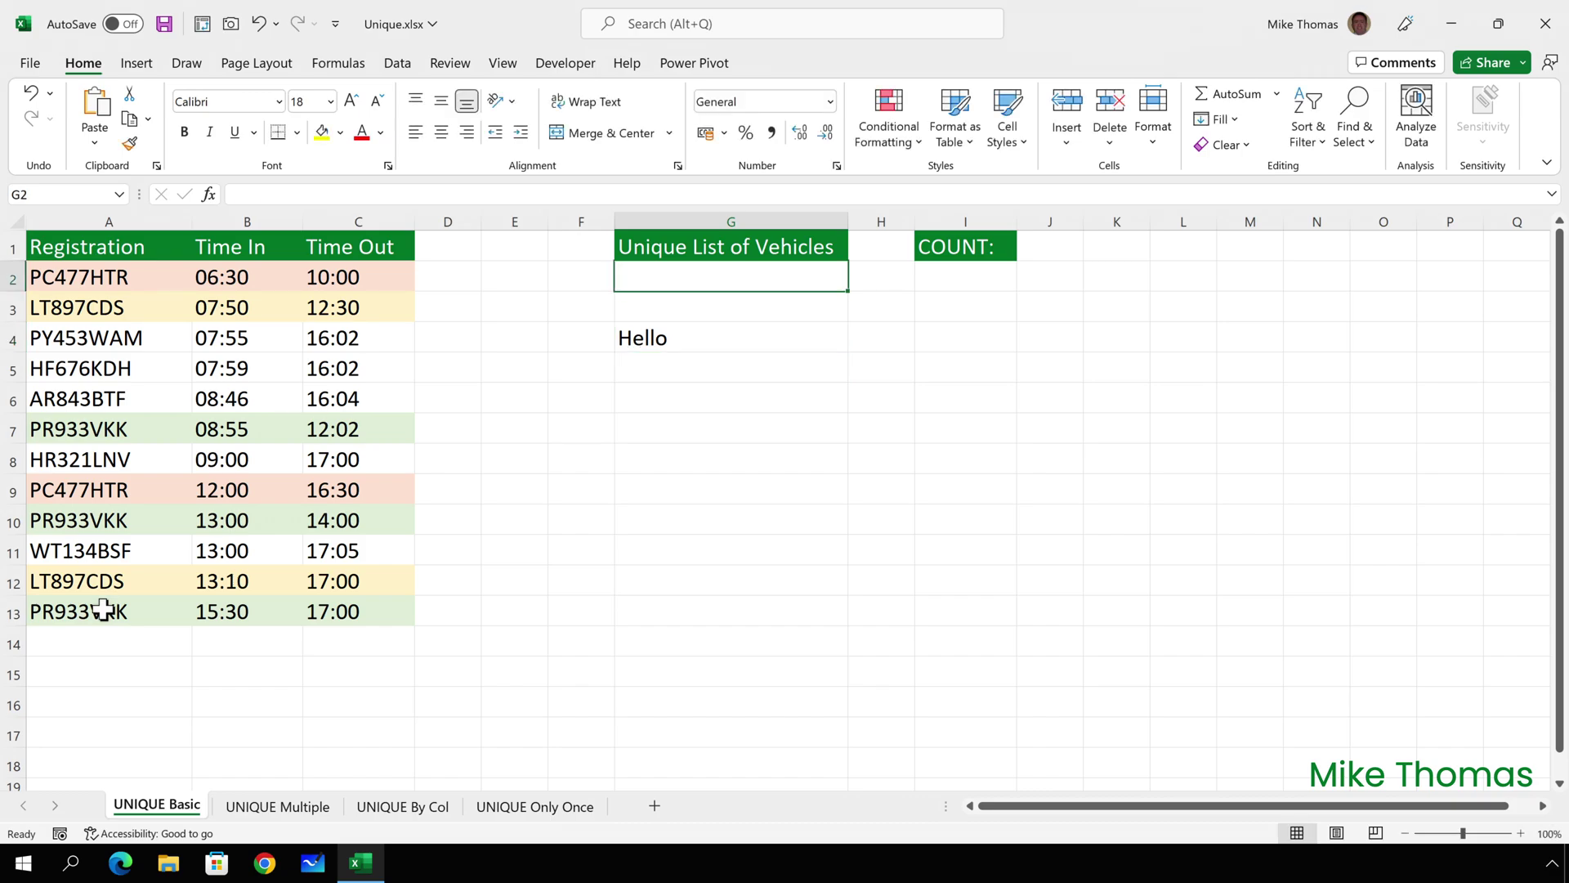
text(=un)
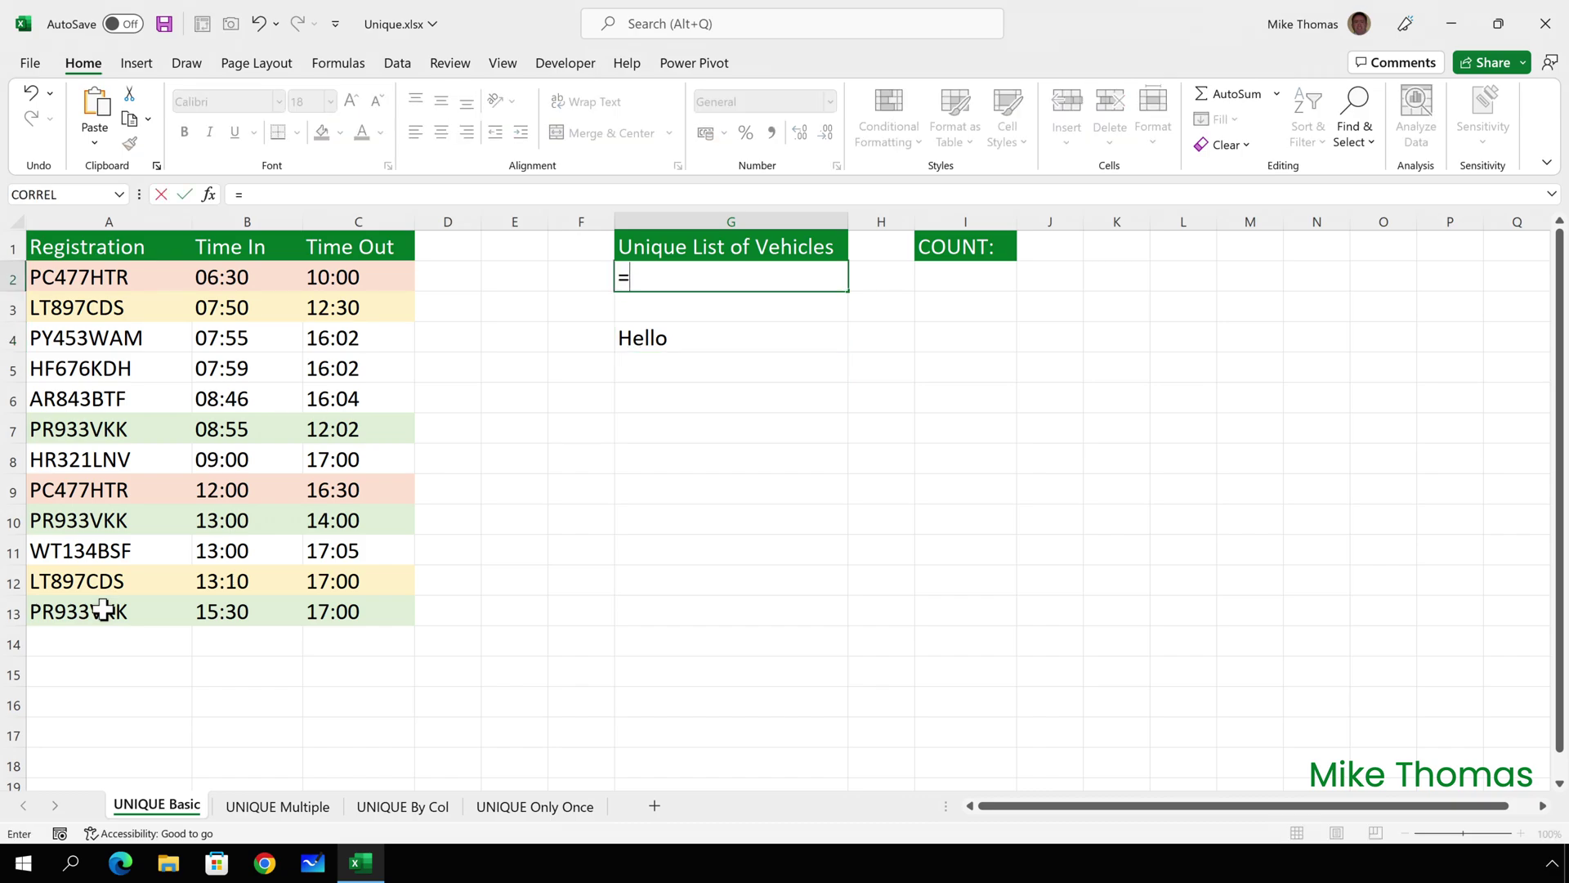
key(Down)
key(Down)
key(Tab)
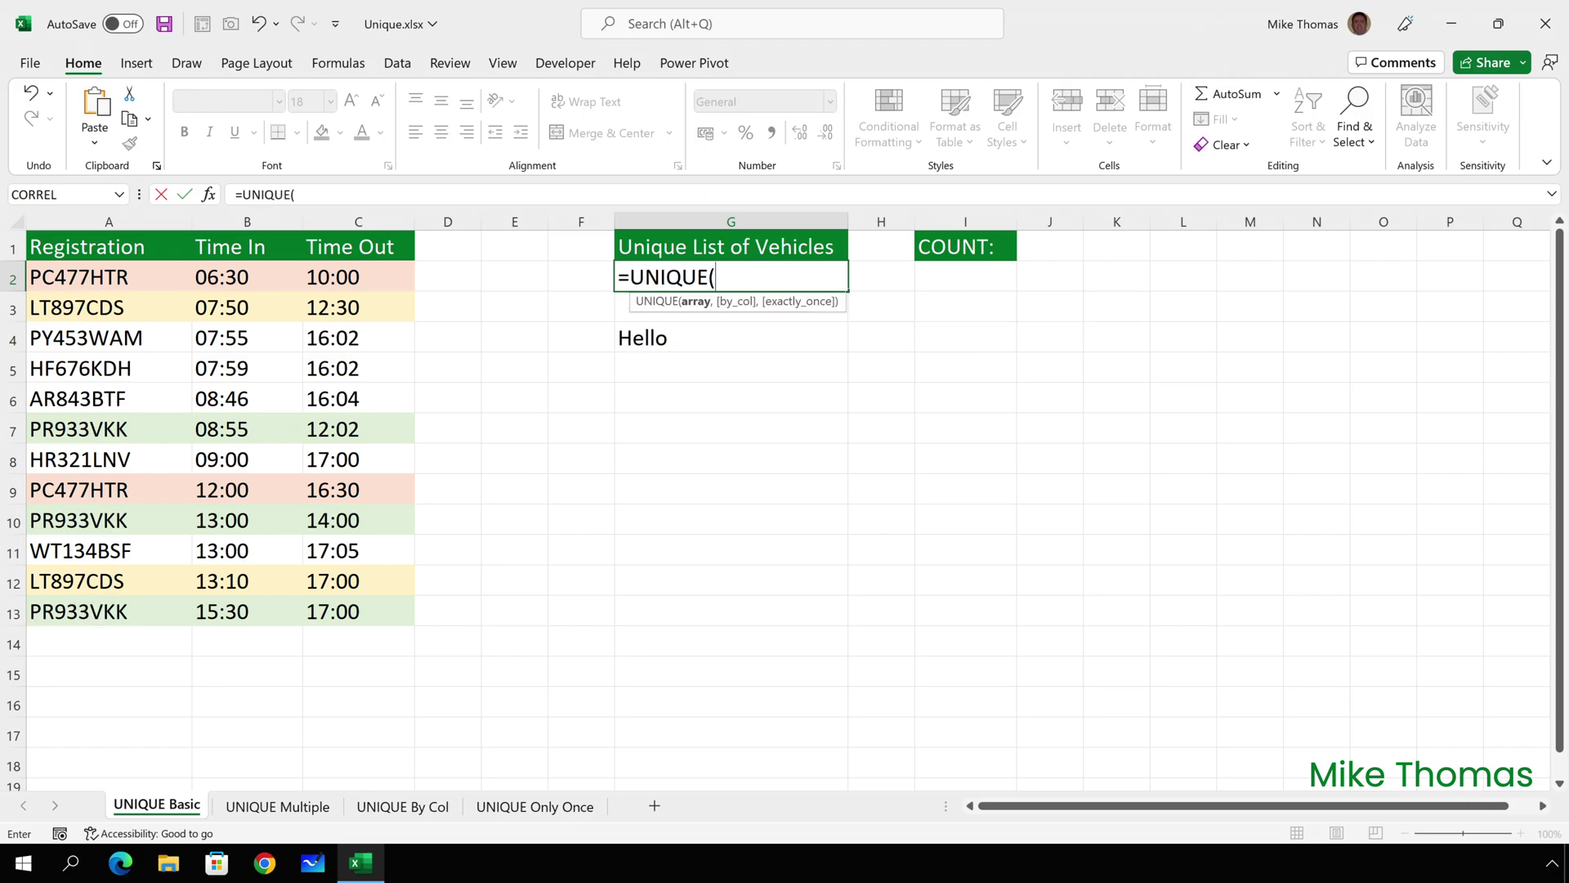
drag(98, 278, 82, 609)
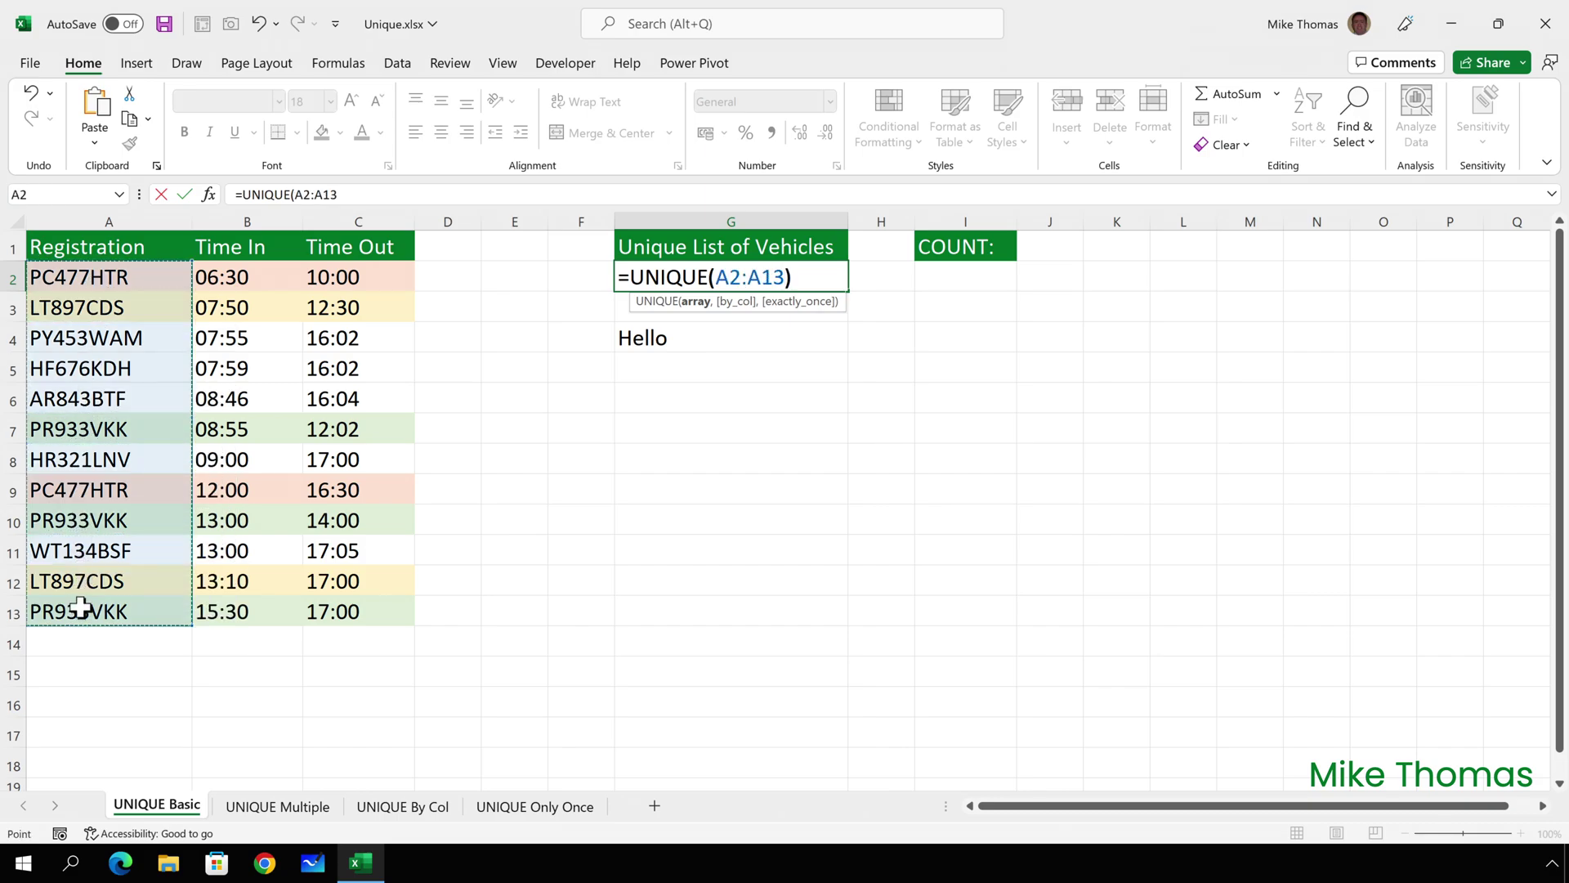
text())
key(ctrl+Return)
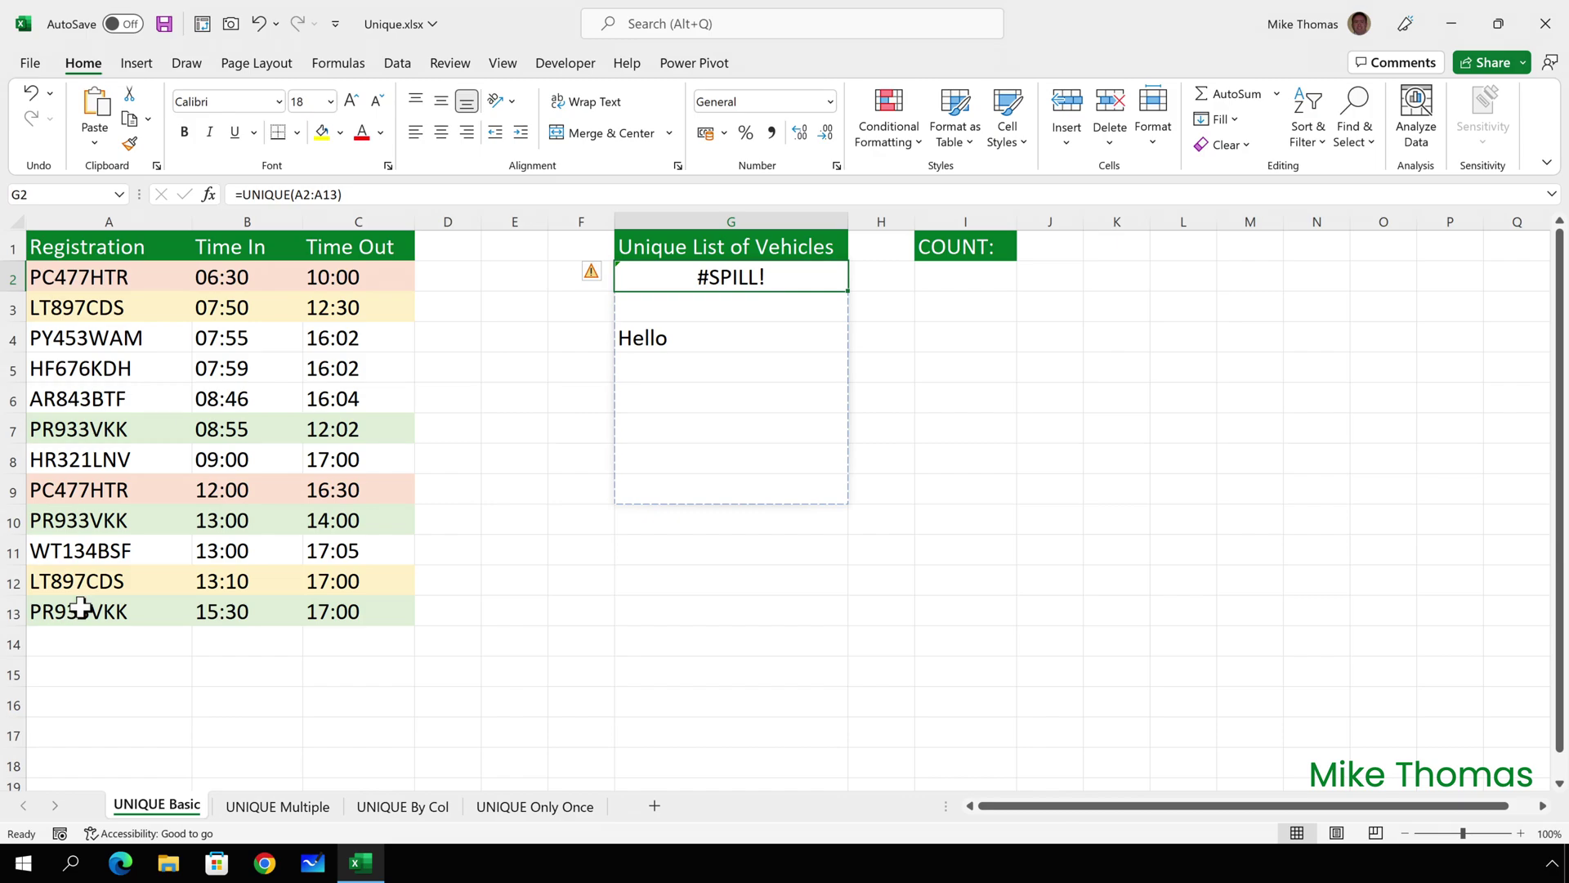
key(Down)
key(Down)
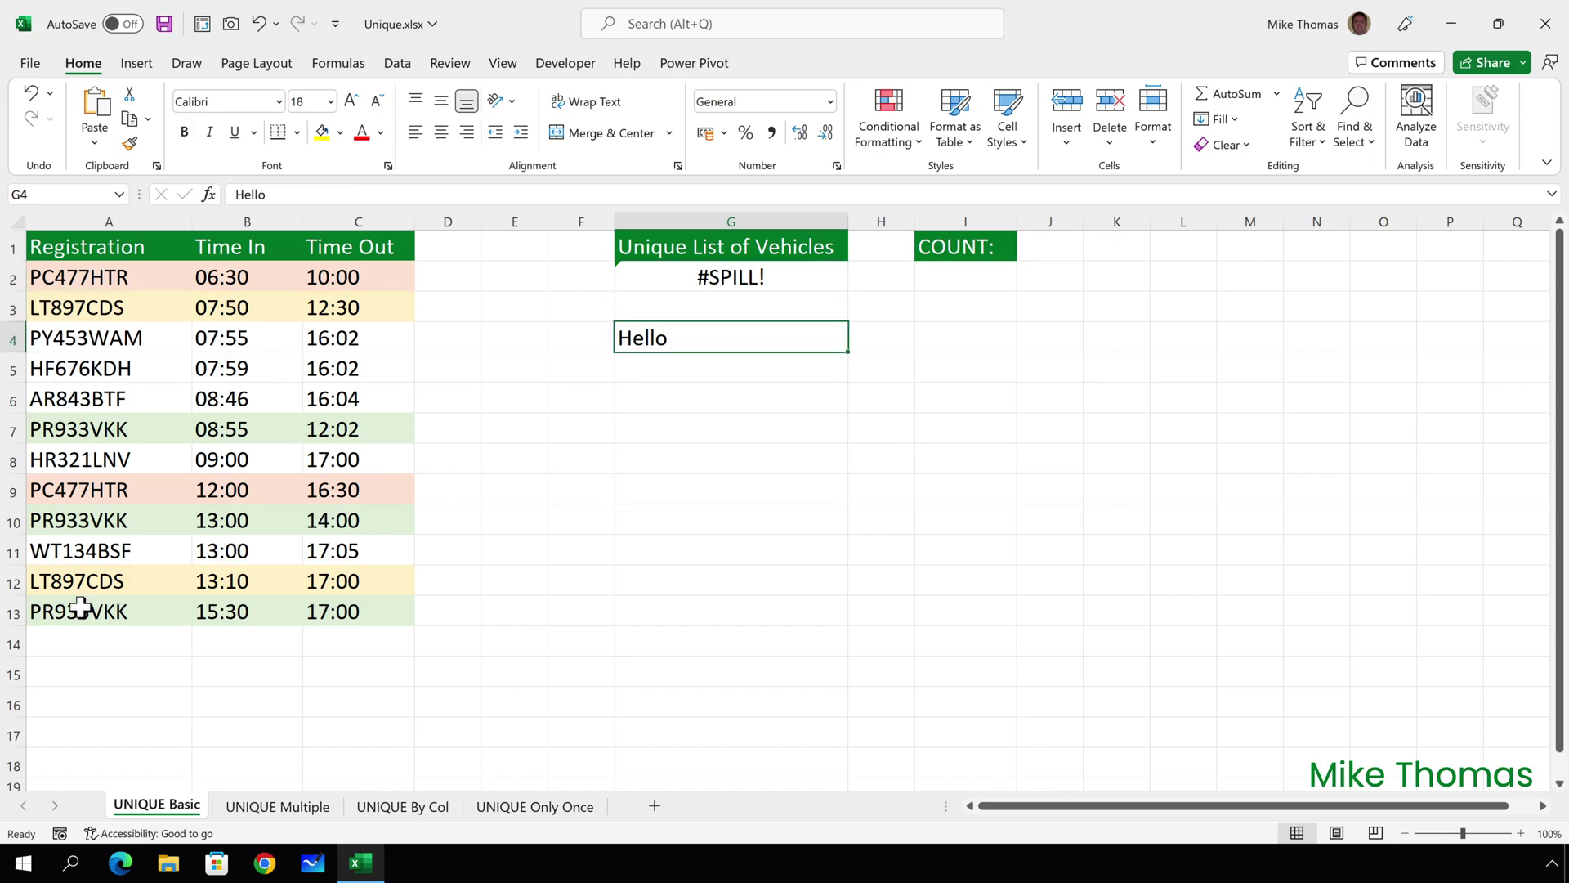
key(Delete)
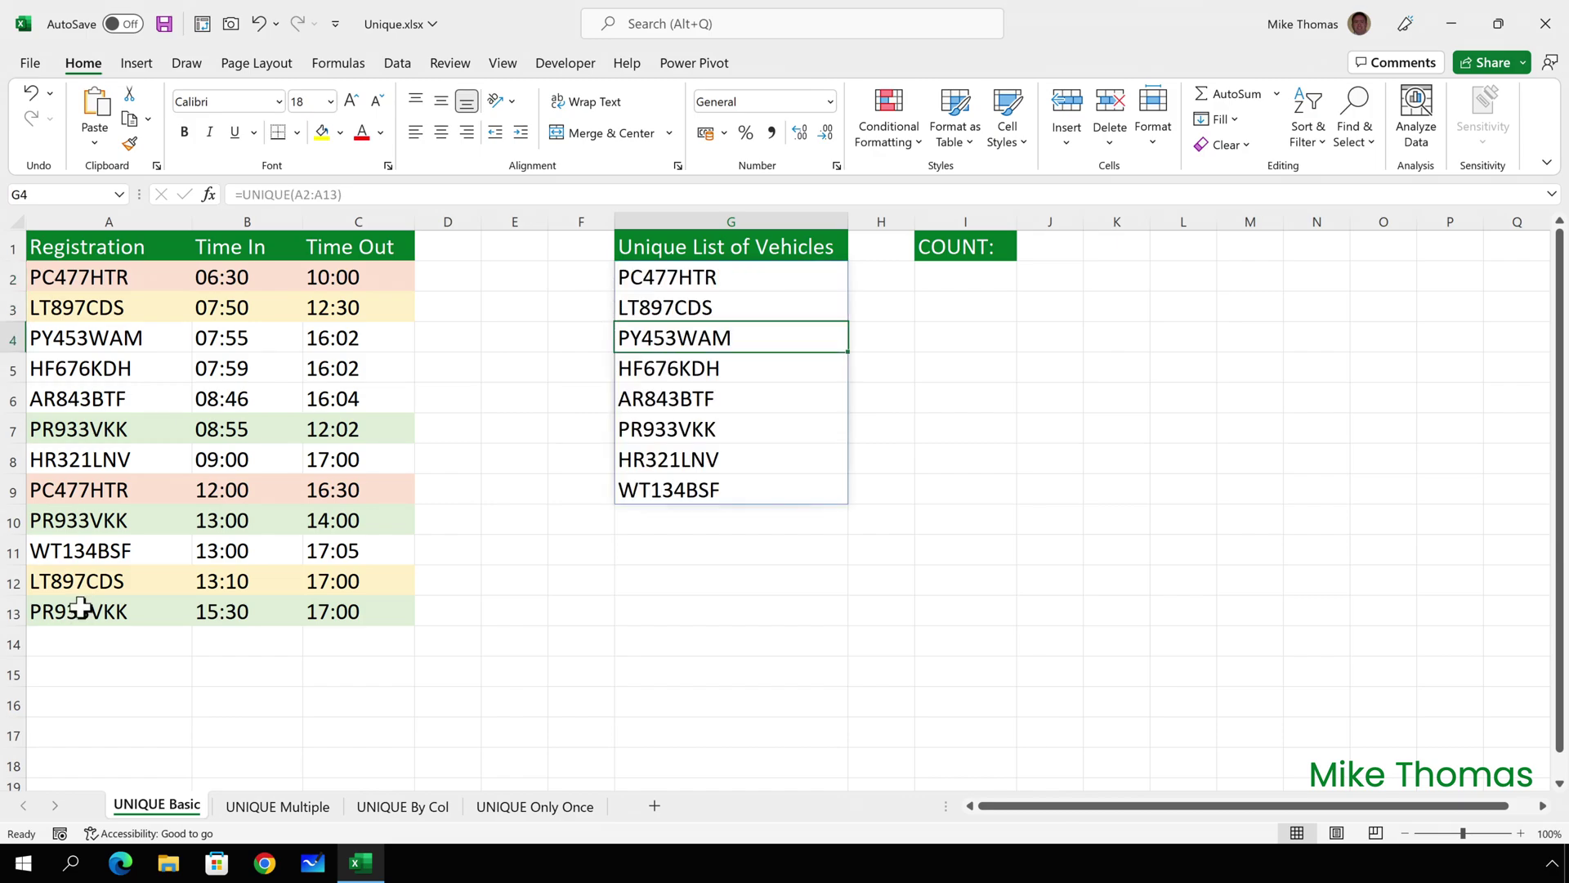
- Enter =COUNTA(G2#) in J1 to count the unique vehicles, giving 8
click(1049, 247)
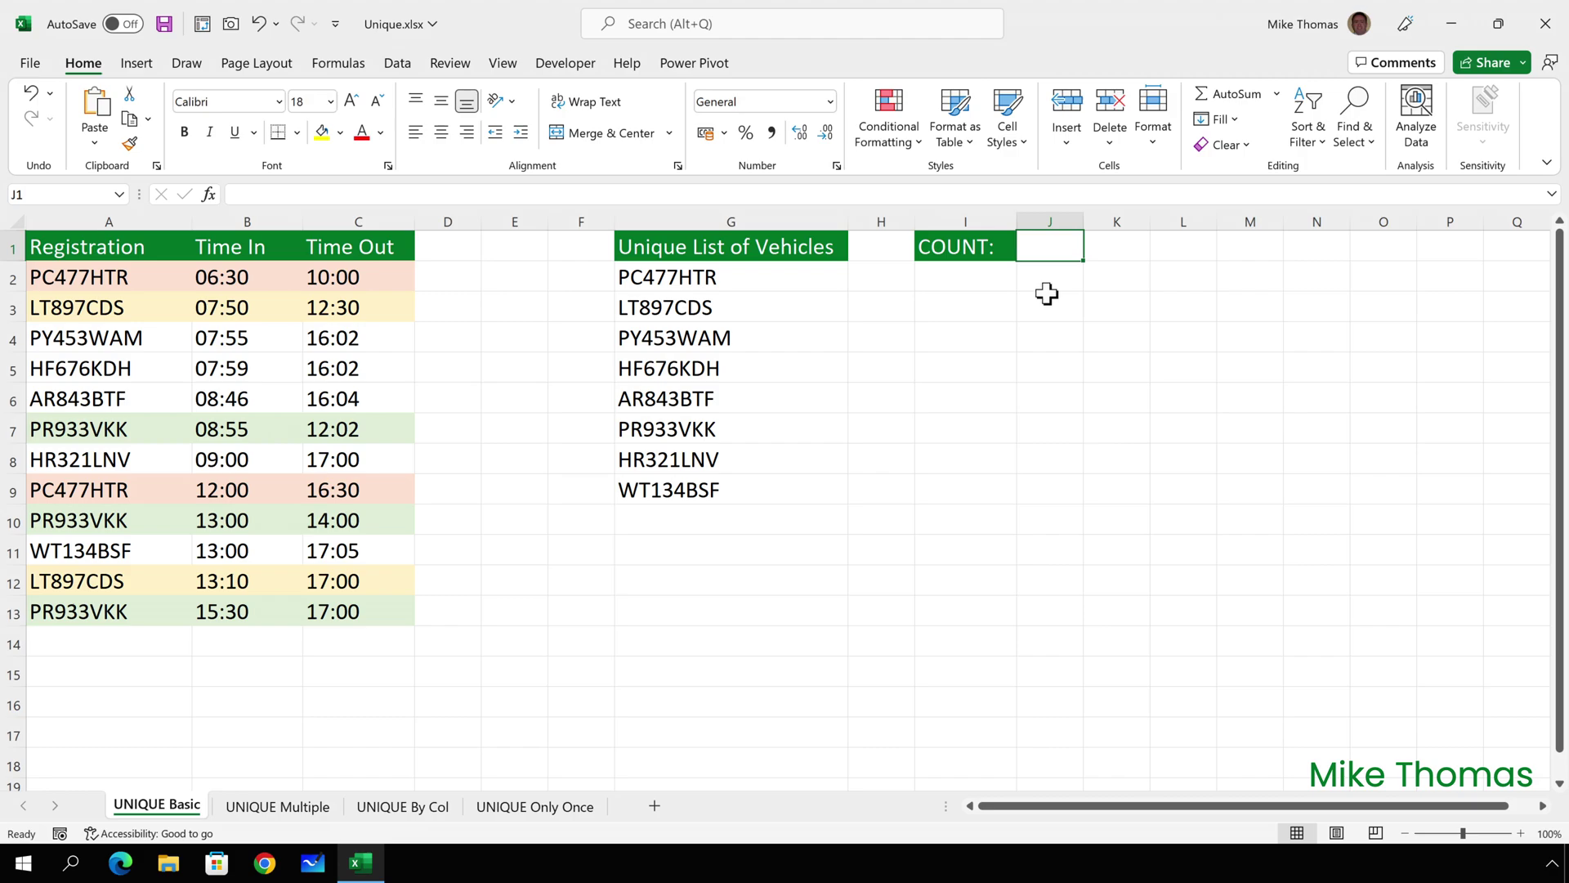
text(=counta)
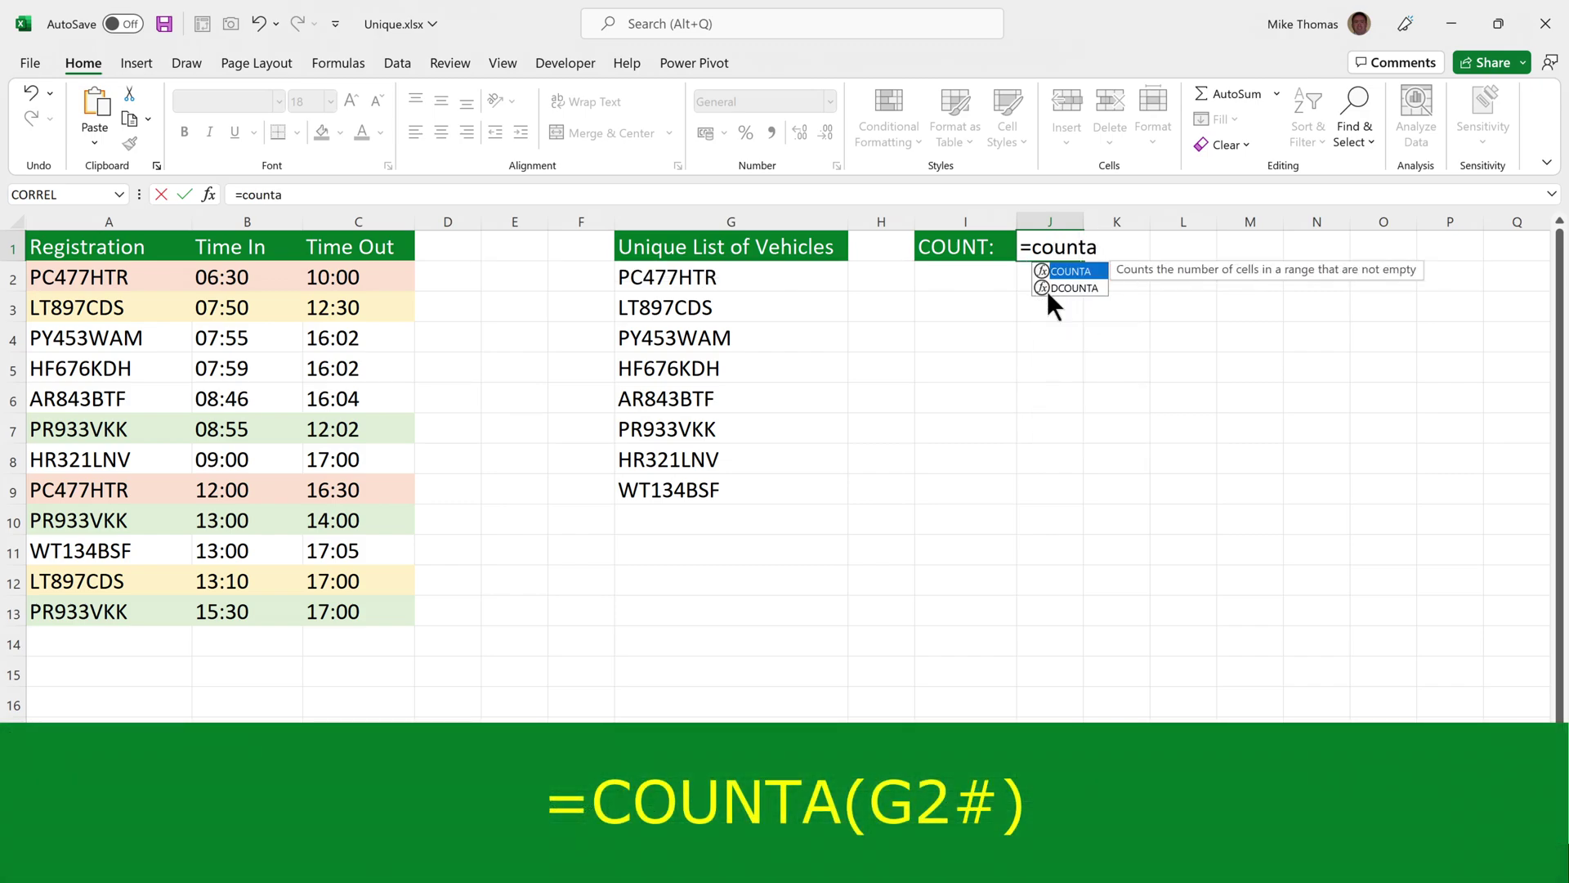
key(Escape)
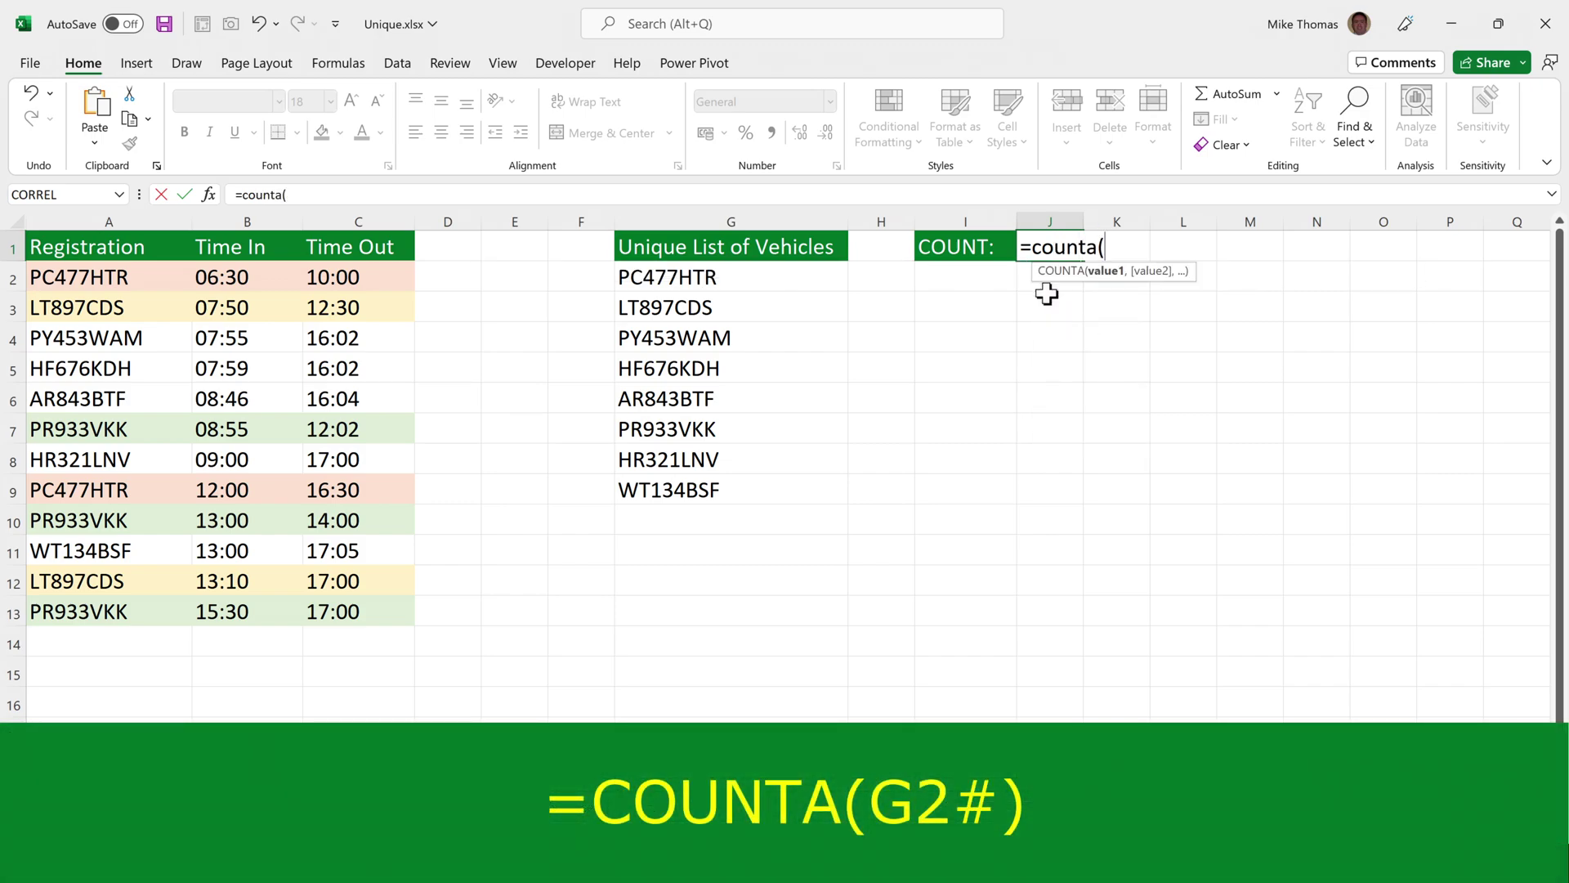
text(g2)
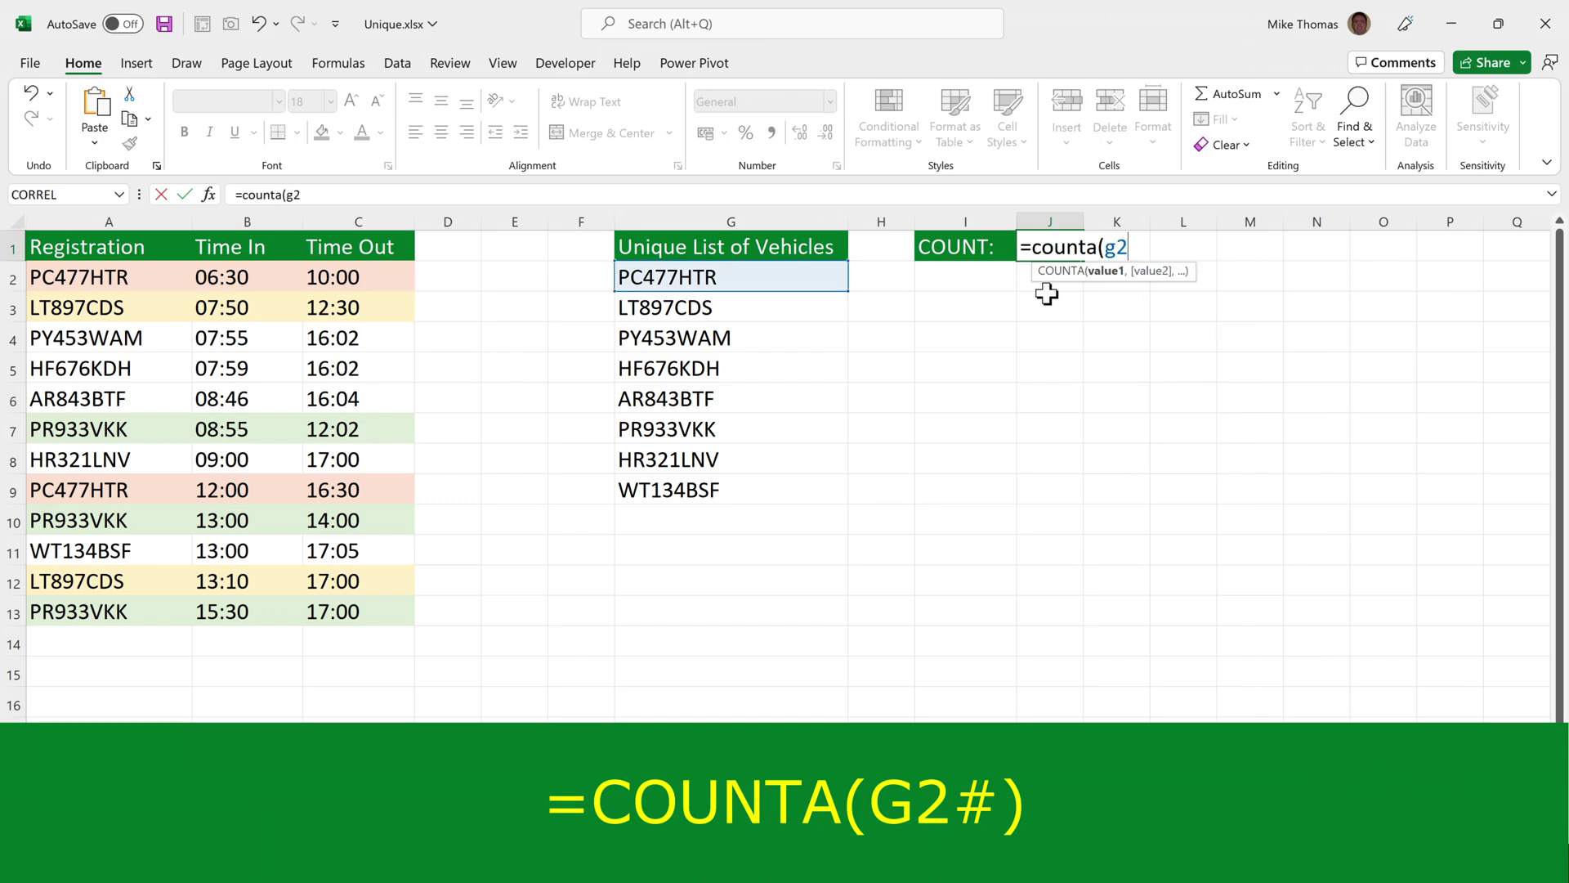
text(#))
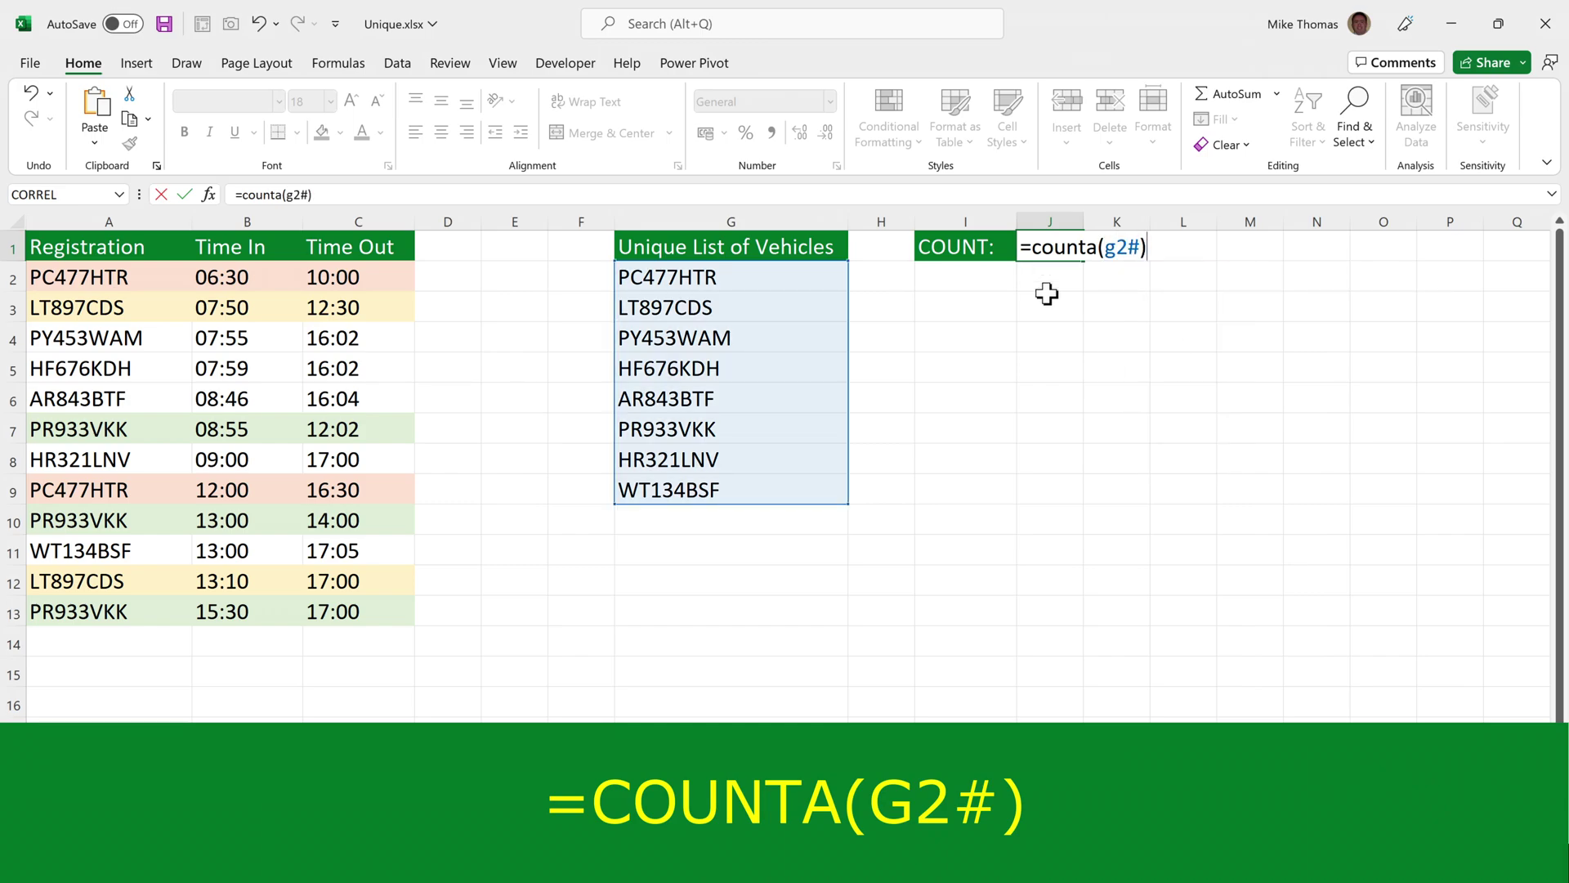
key(ctrl+Return)
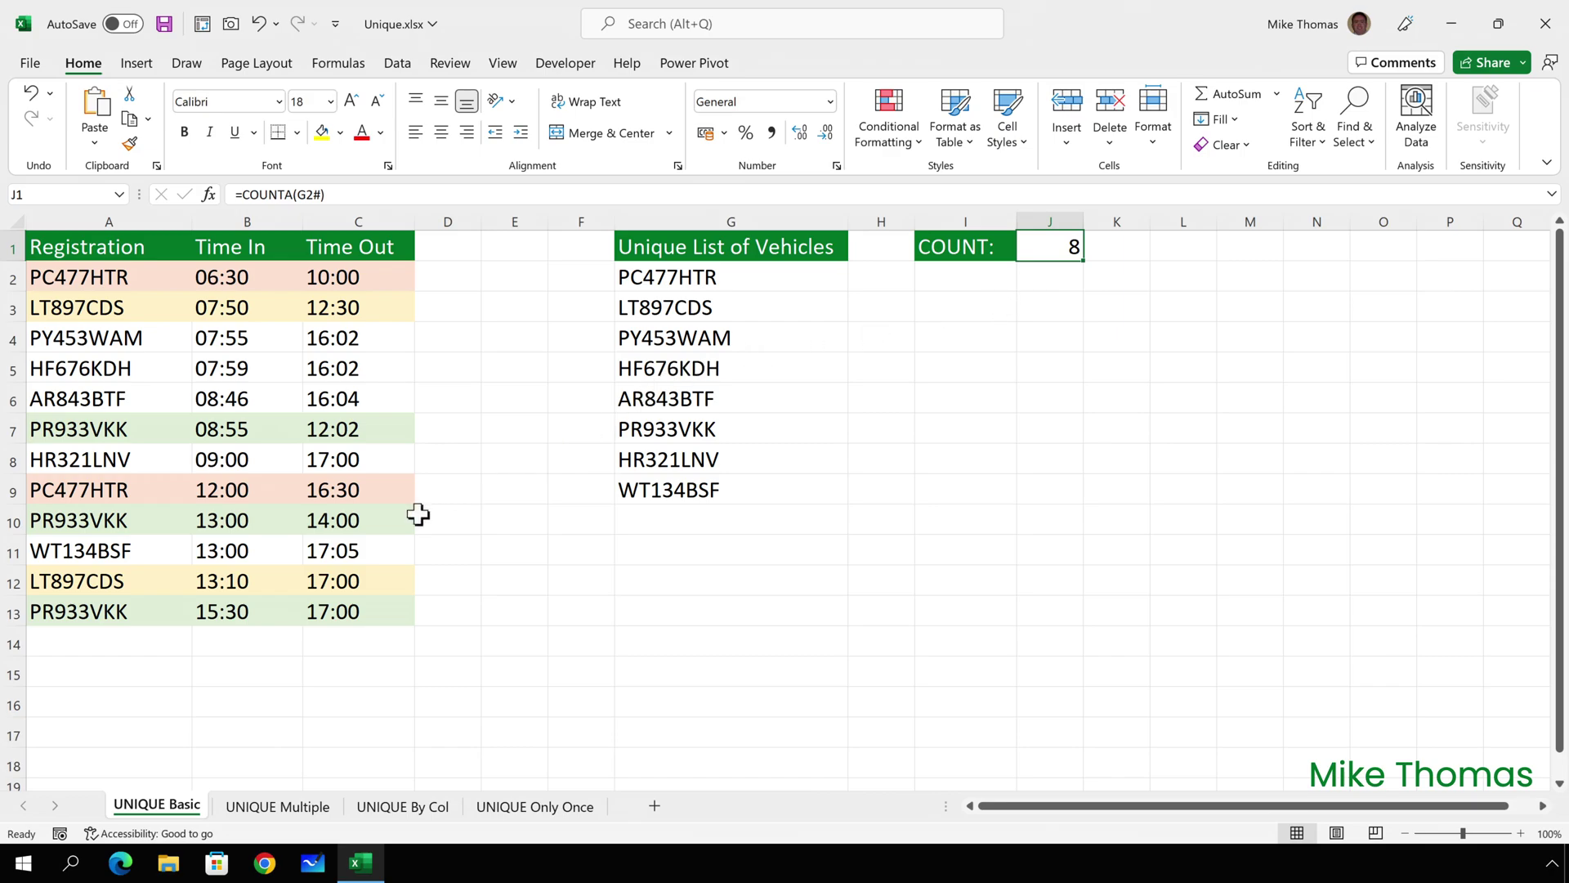
- Add row 14 with vehicle CA789BBC, time in 08:00 and time out 17:00
click(124, 637)
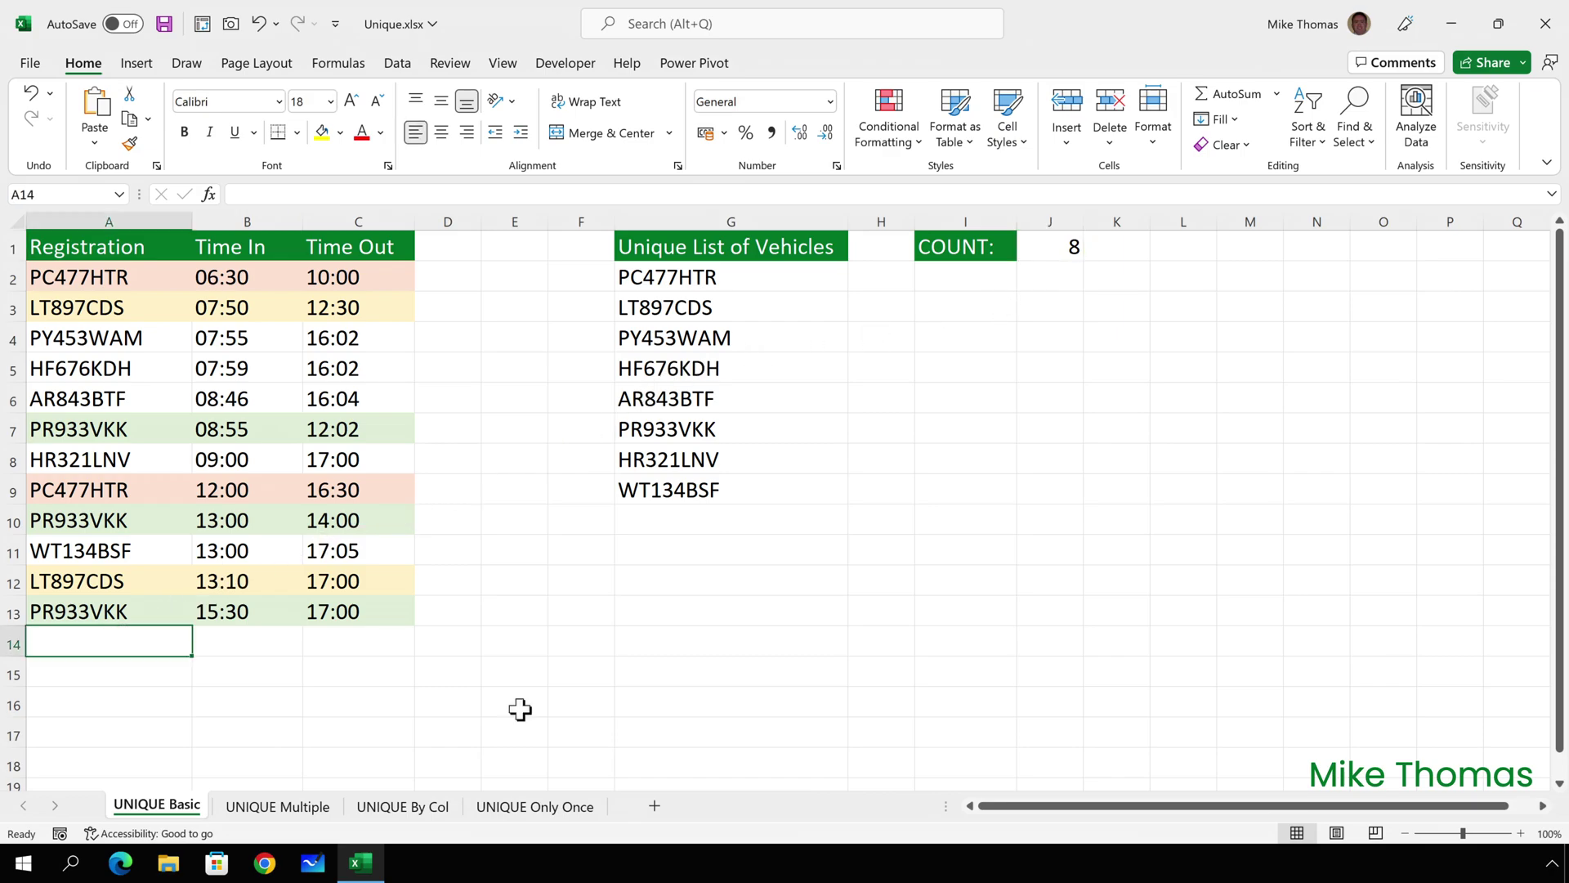
text(C)
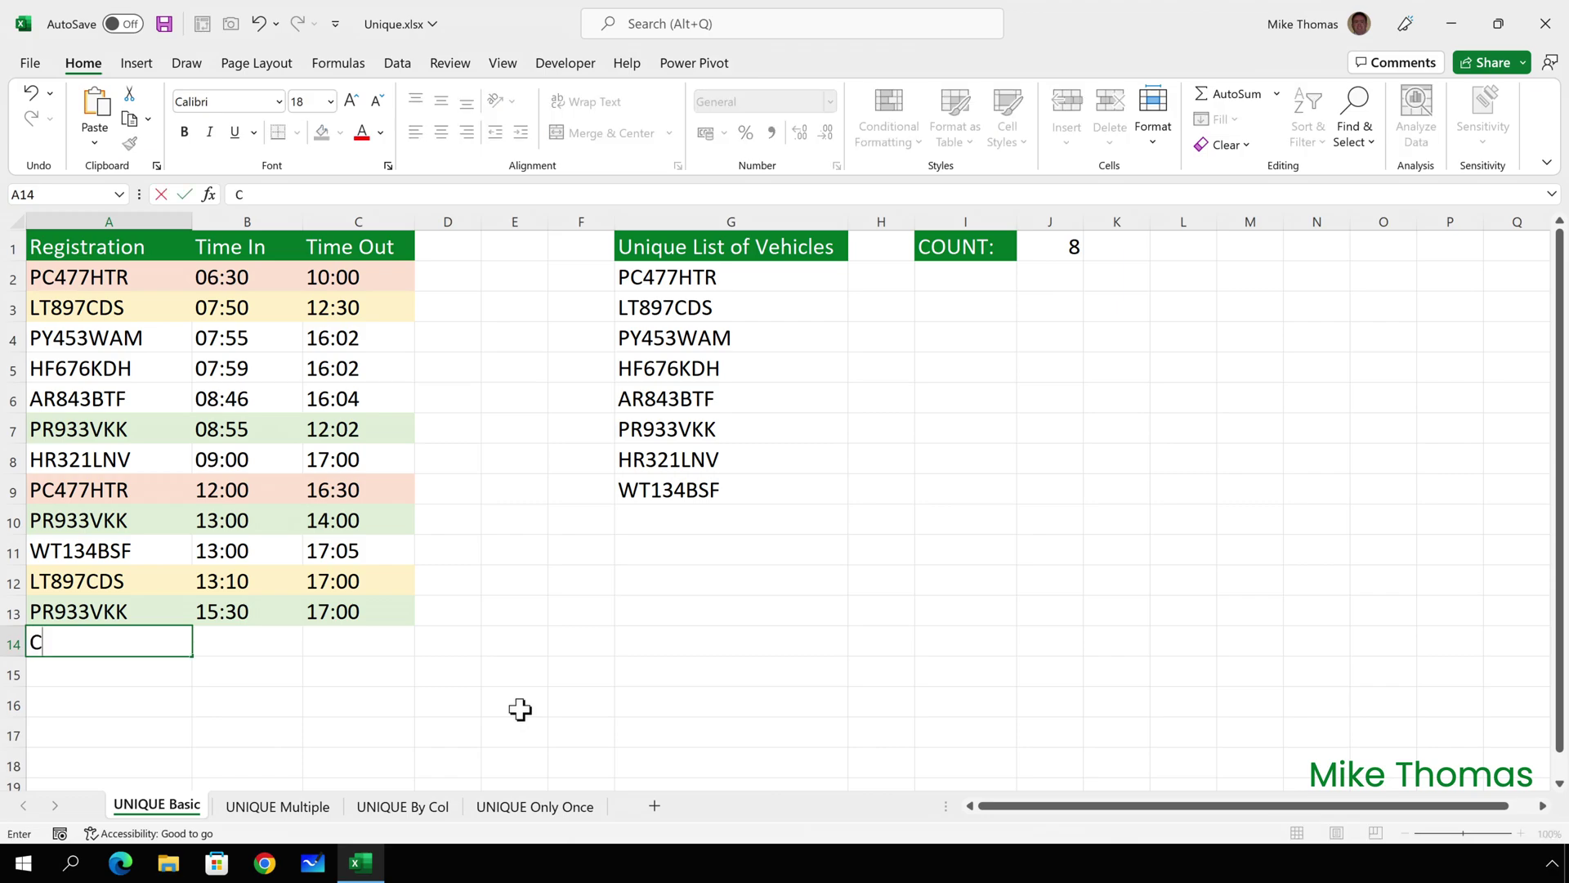
text(A789BBC)
key(Tab)
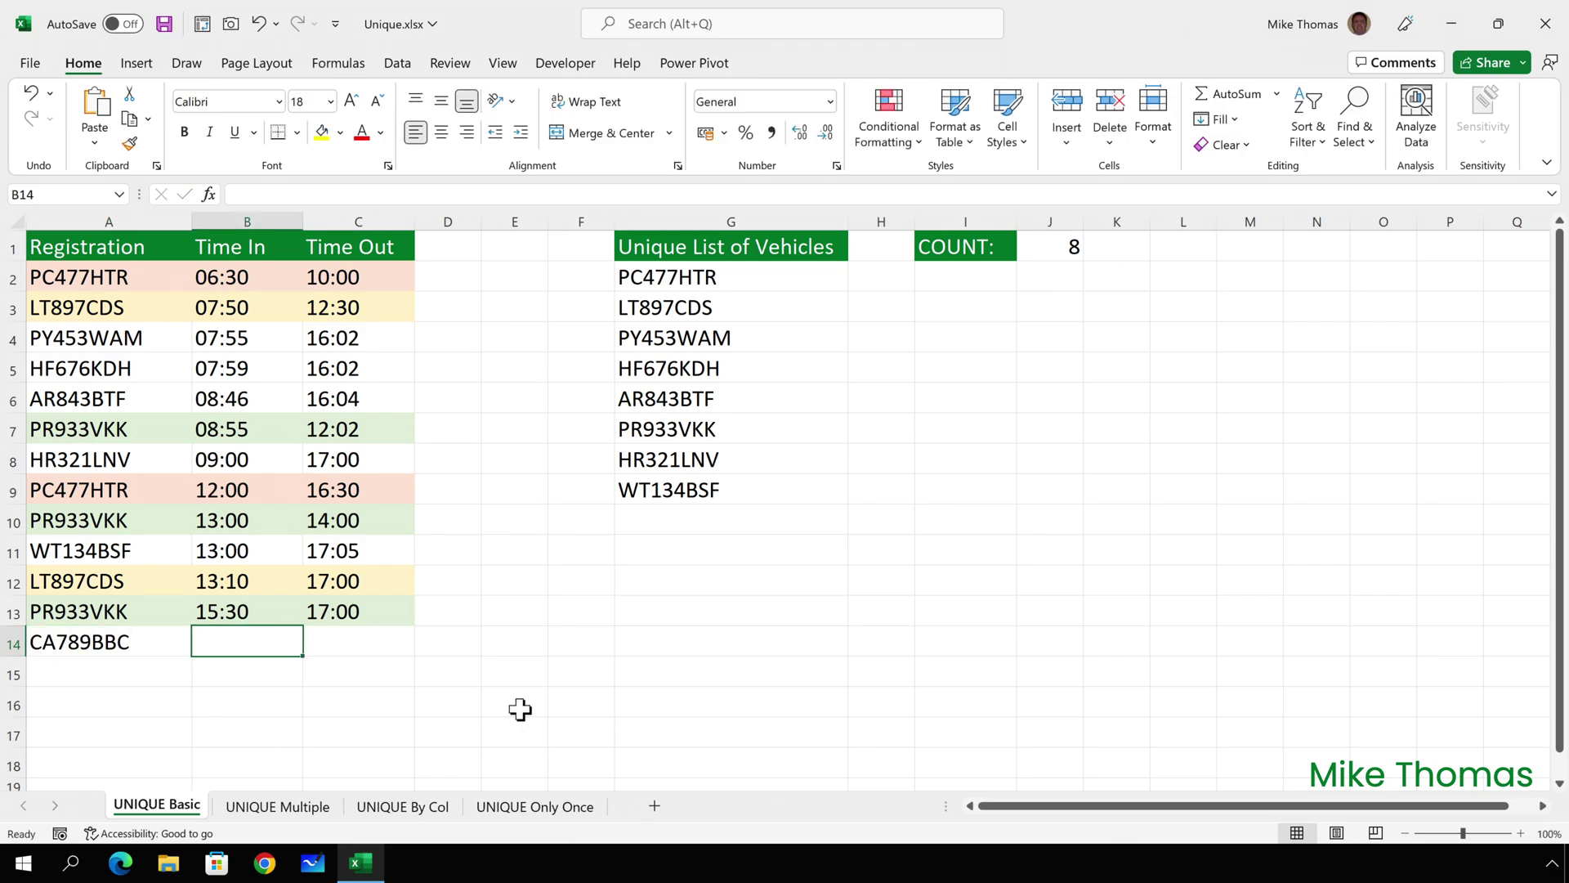
text(08:00)
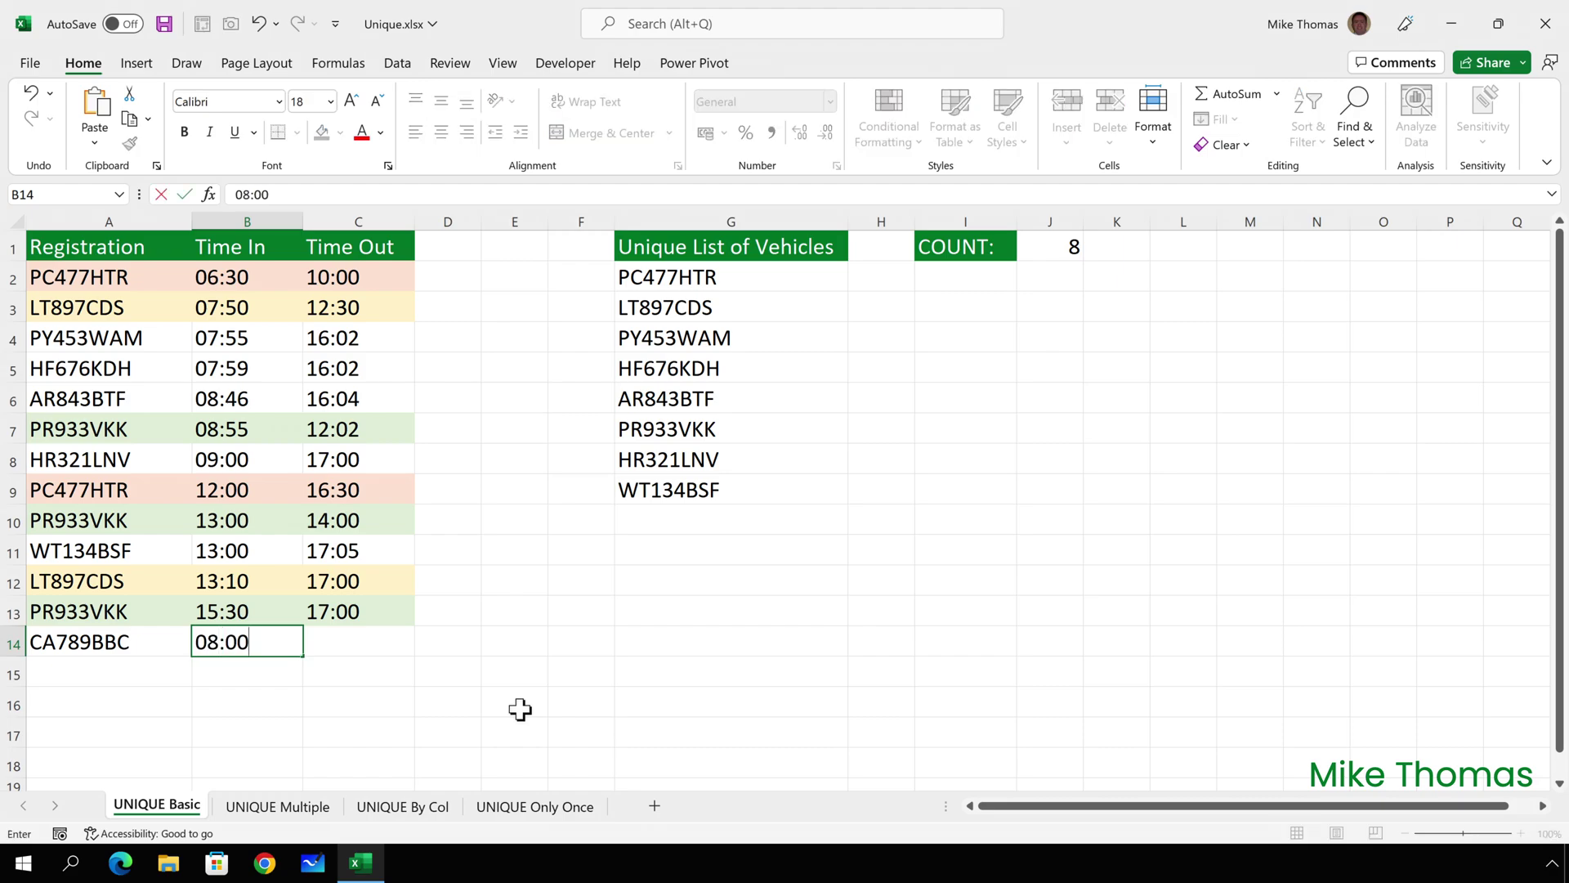
key(Tab)
text(1)
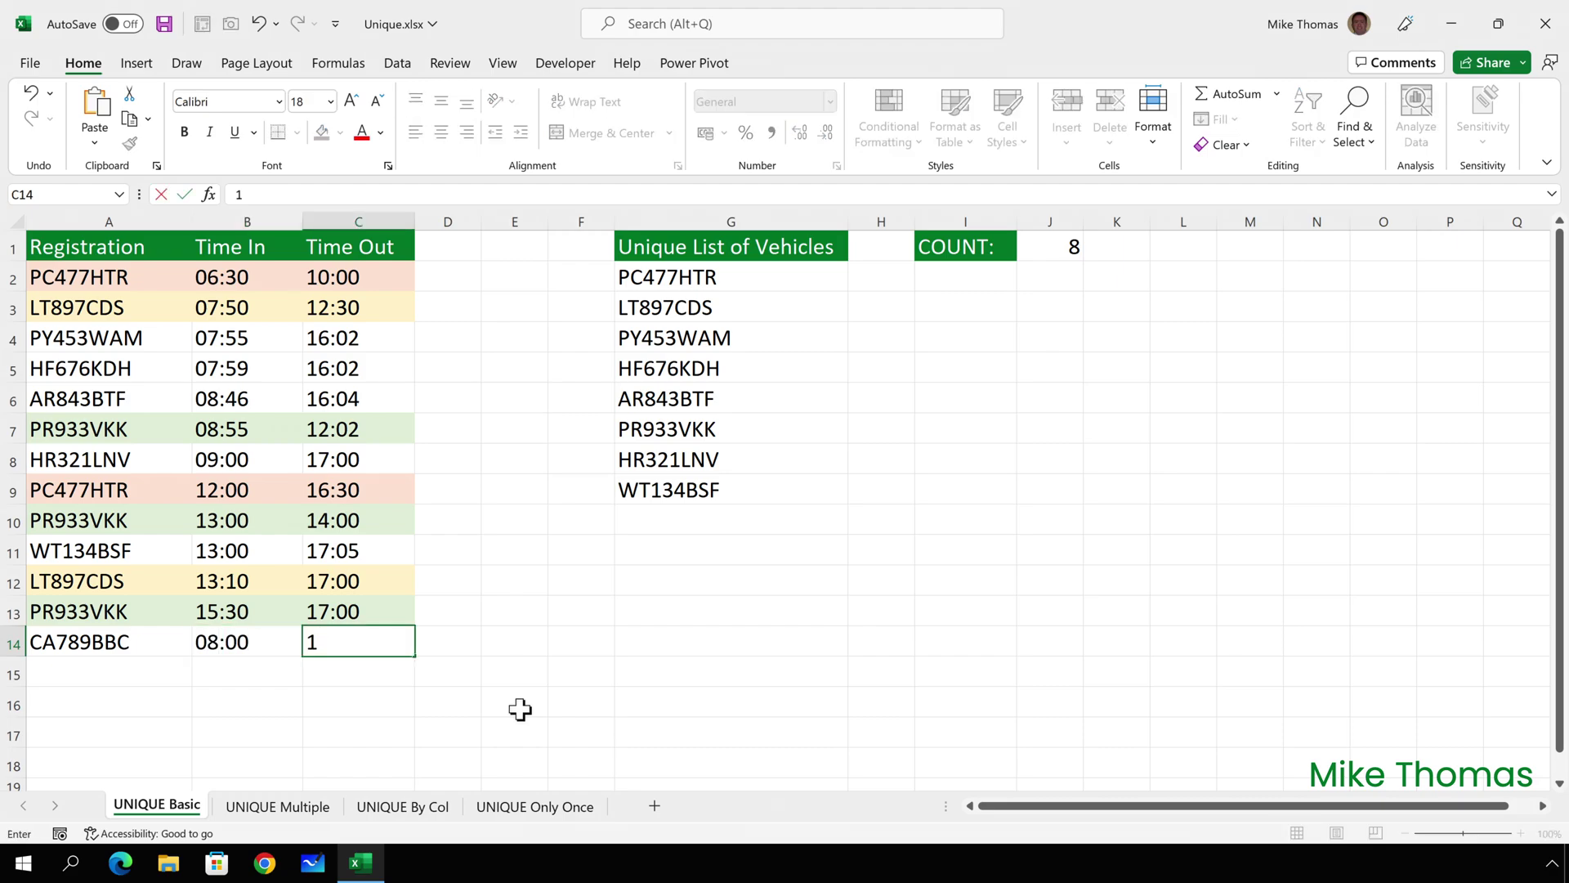
text(7:00)
click(179, 634)
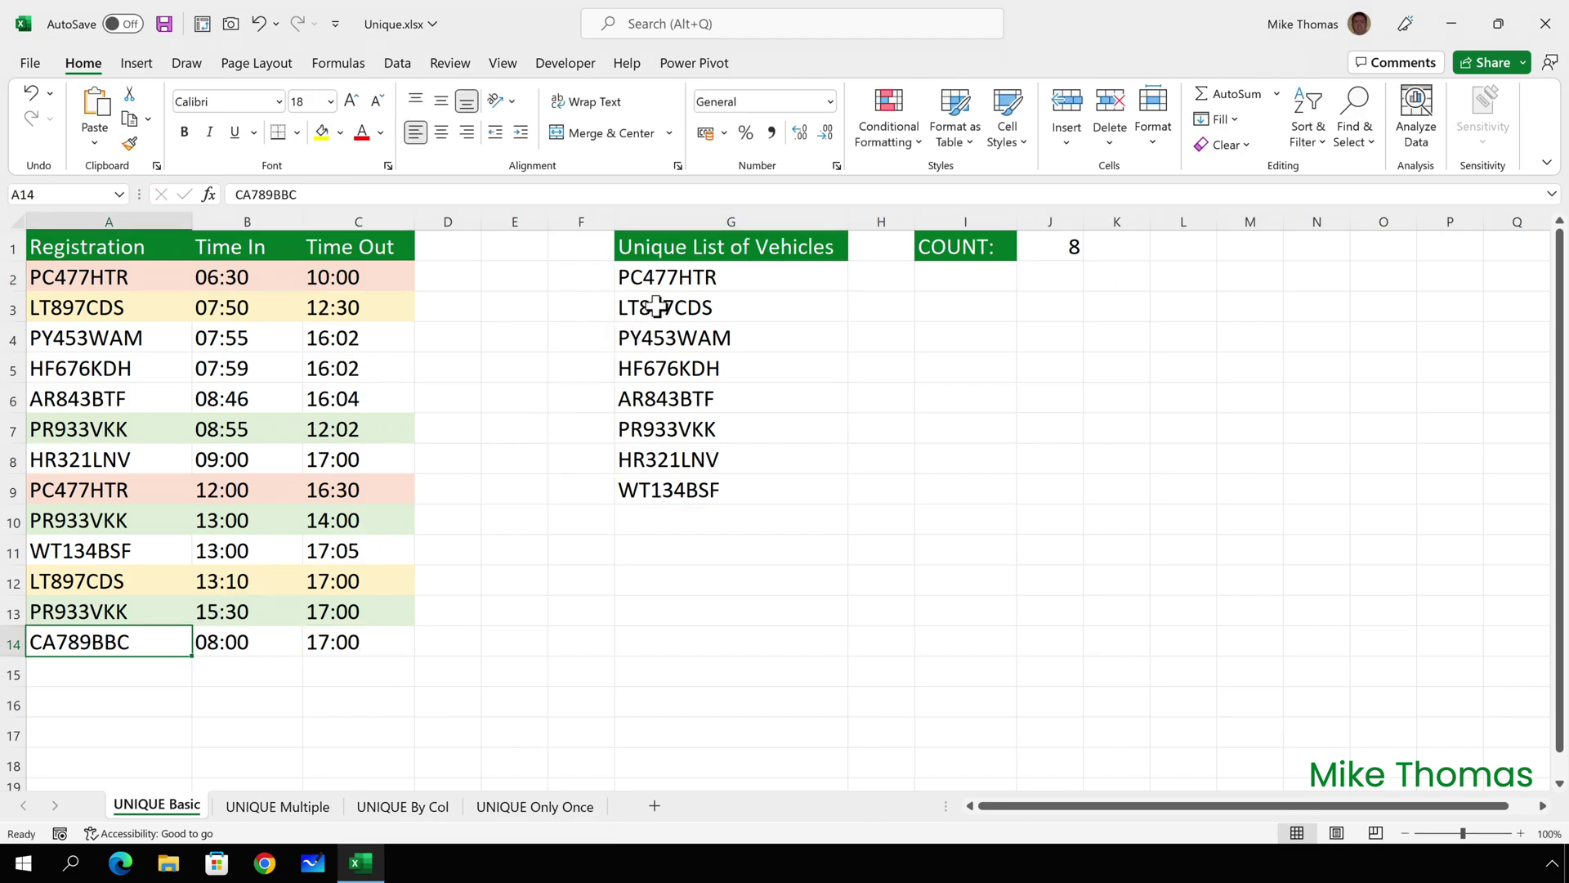
- Change G2's formula to =UNIQUE(A2:A14) so CA789BBC appears and COUNT shows 9
click(665, 279)
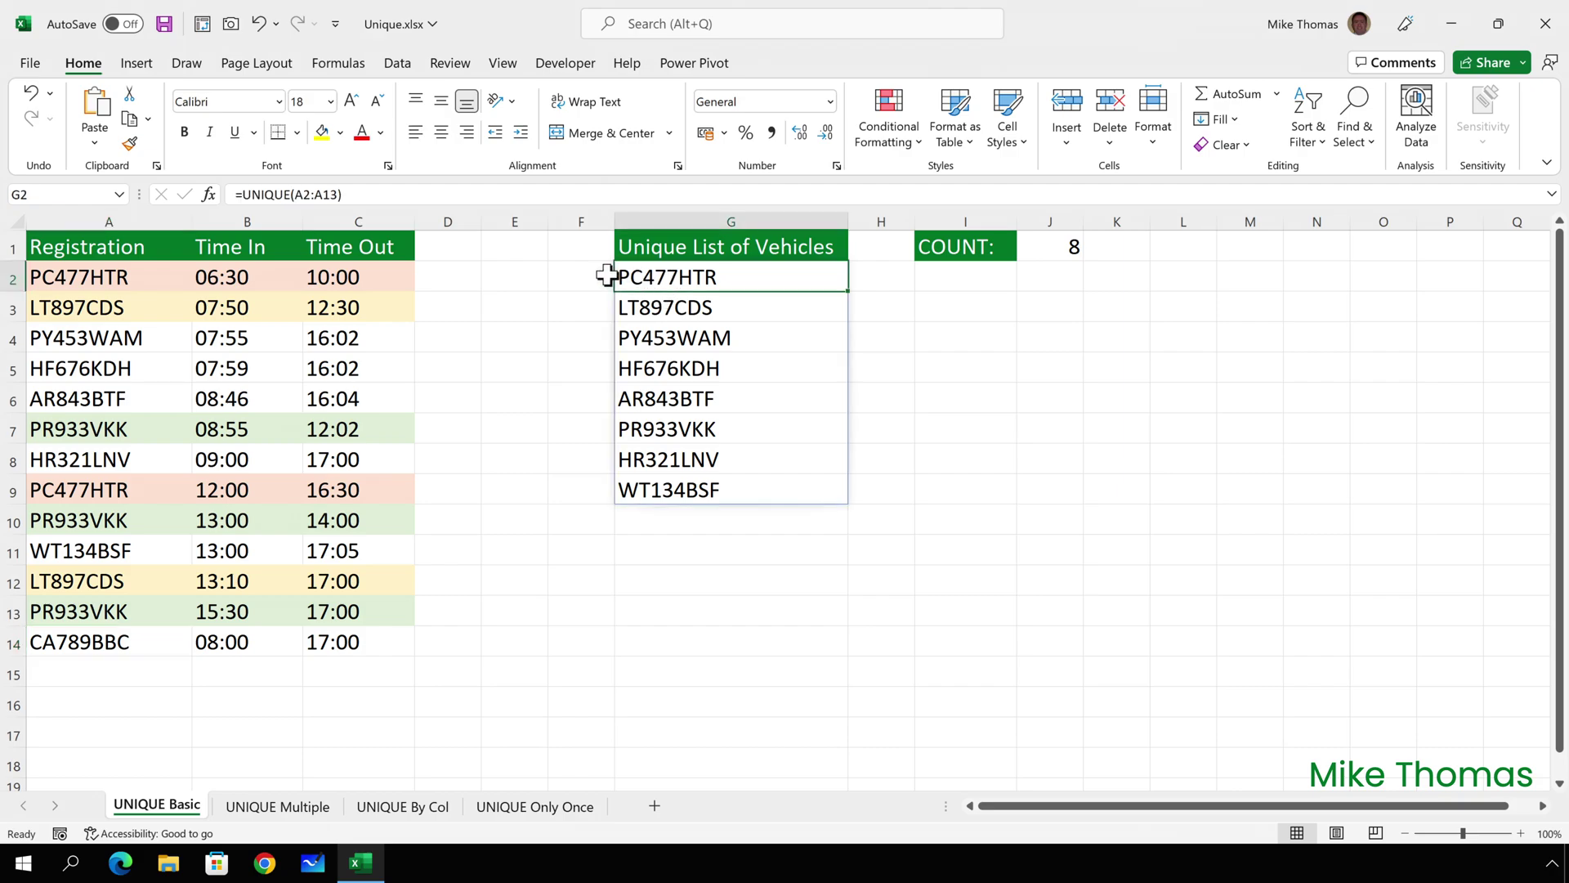
click(385, 200)
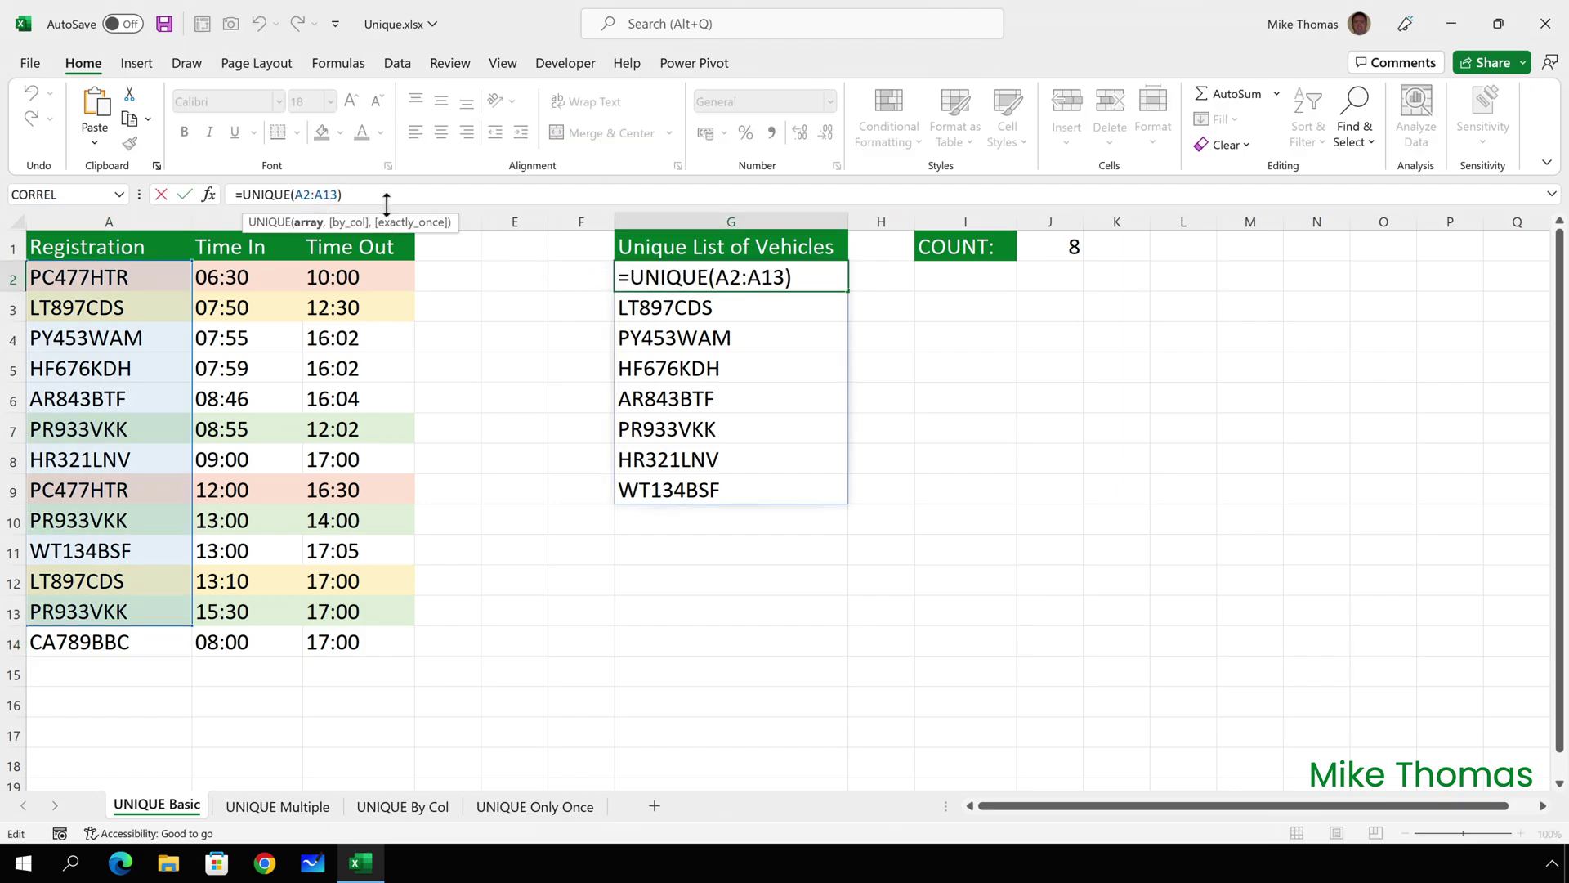
key(BackSpace)
key(BackSpace)
key(BackSpace)
text(14))
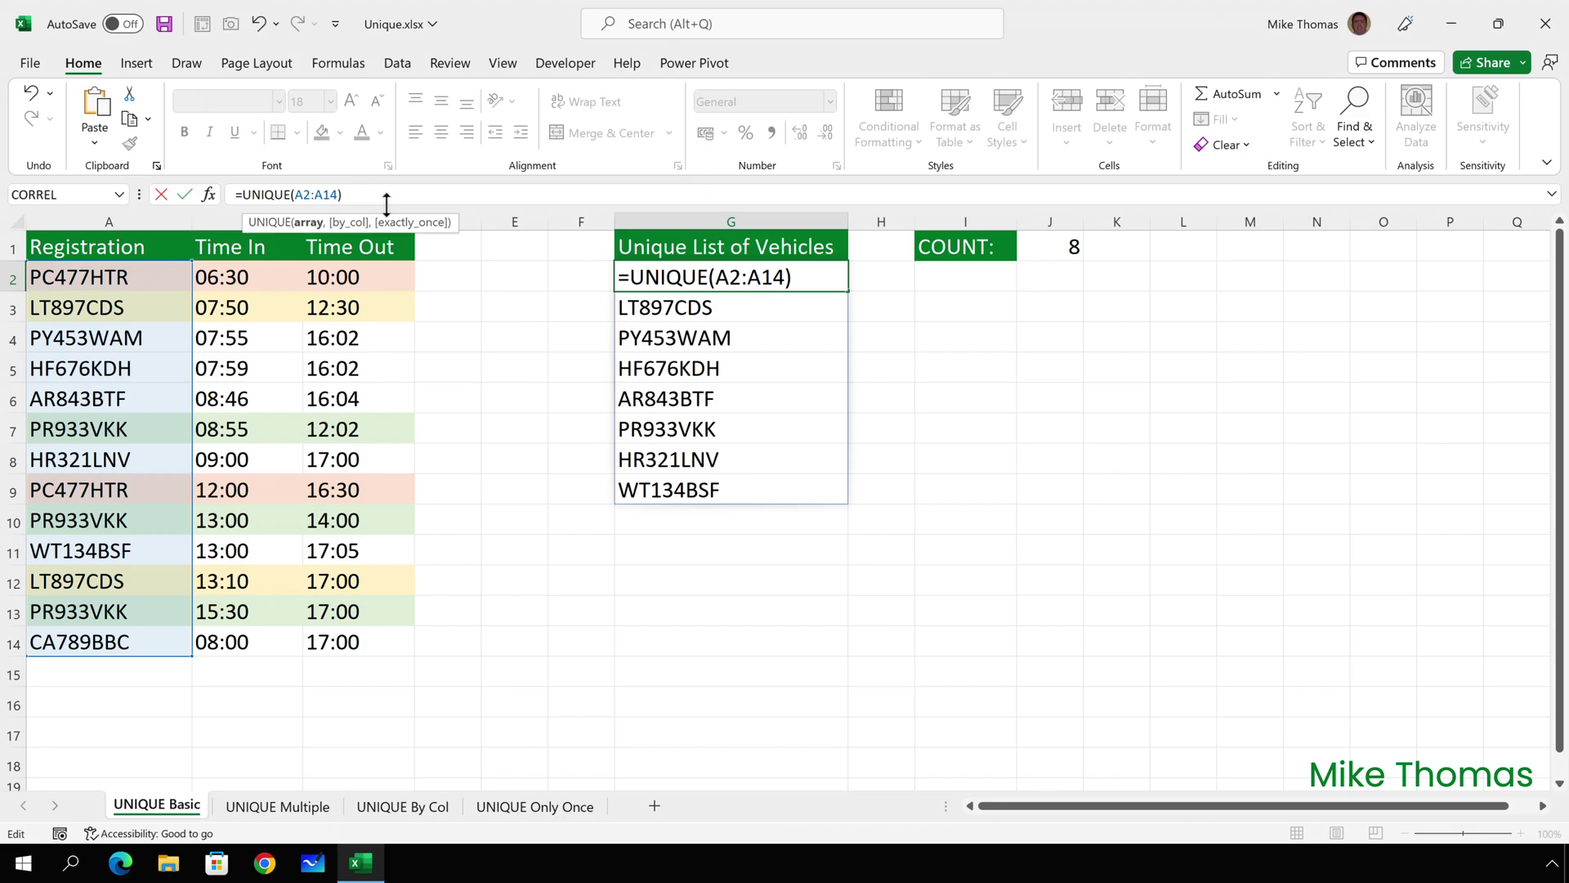
key(ctrl+Return)
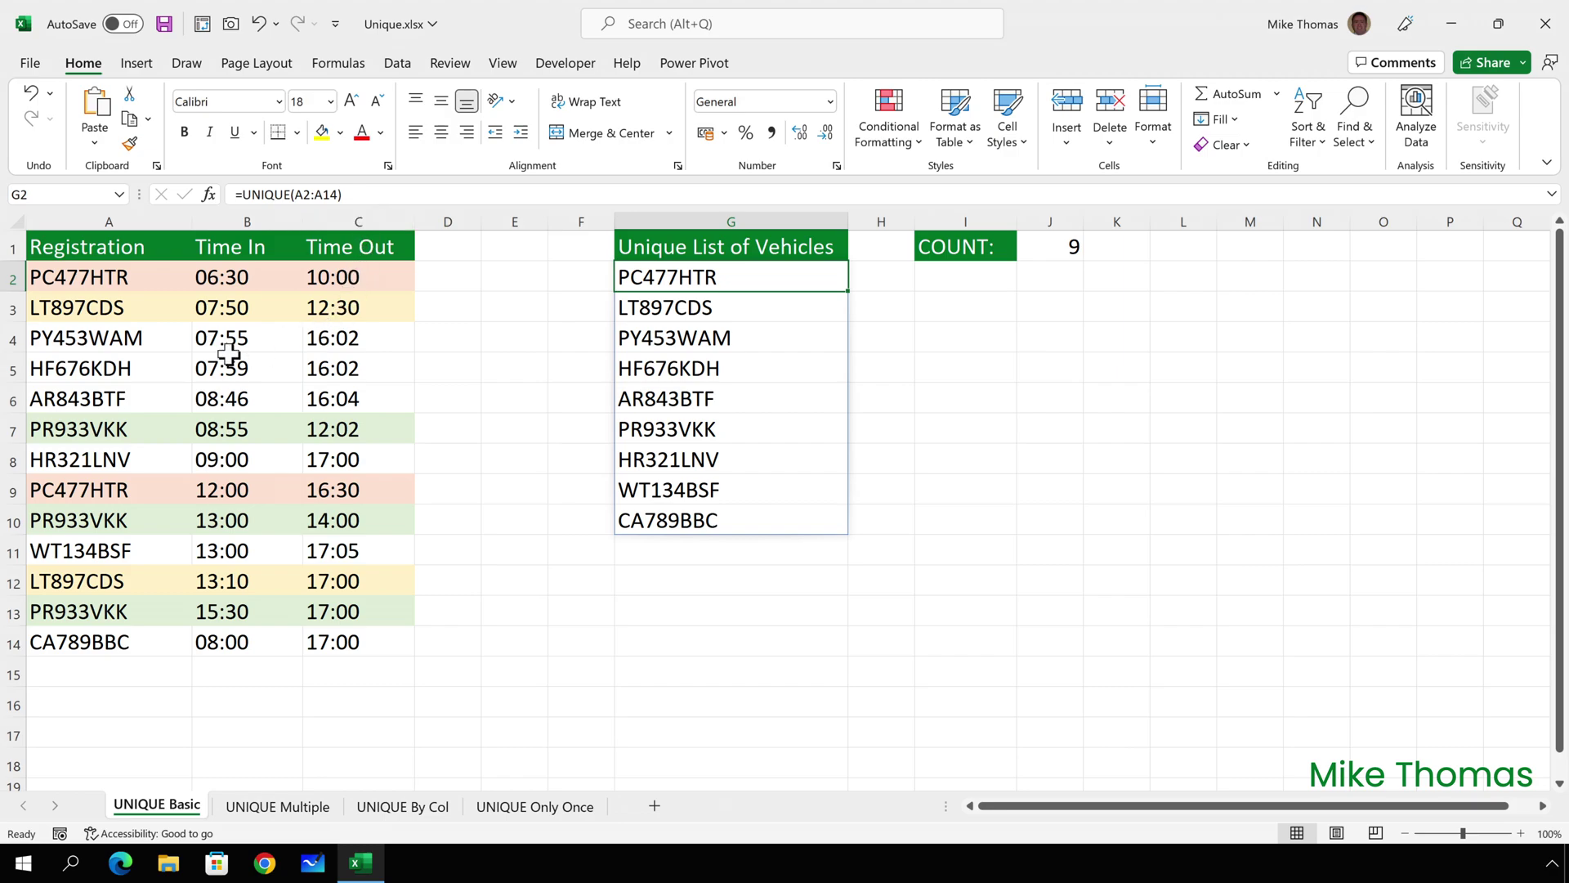
- Convert the vehicle data A1:C14 into an Excel table
click(142, 367)
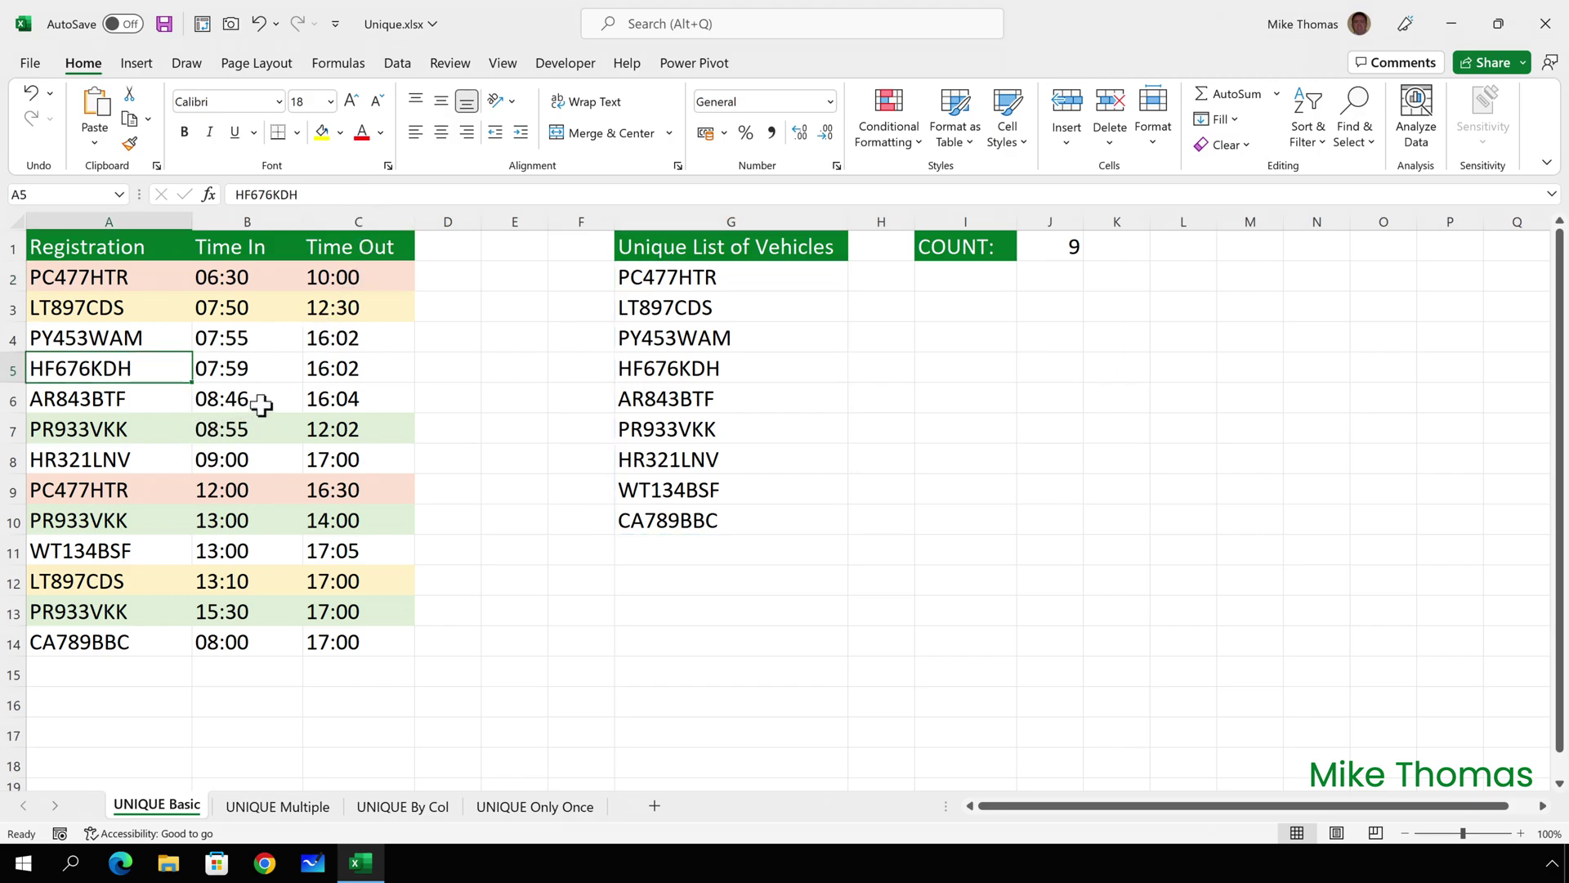
click(131, 63)
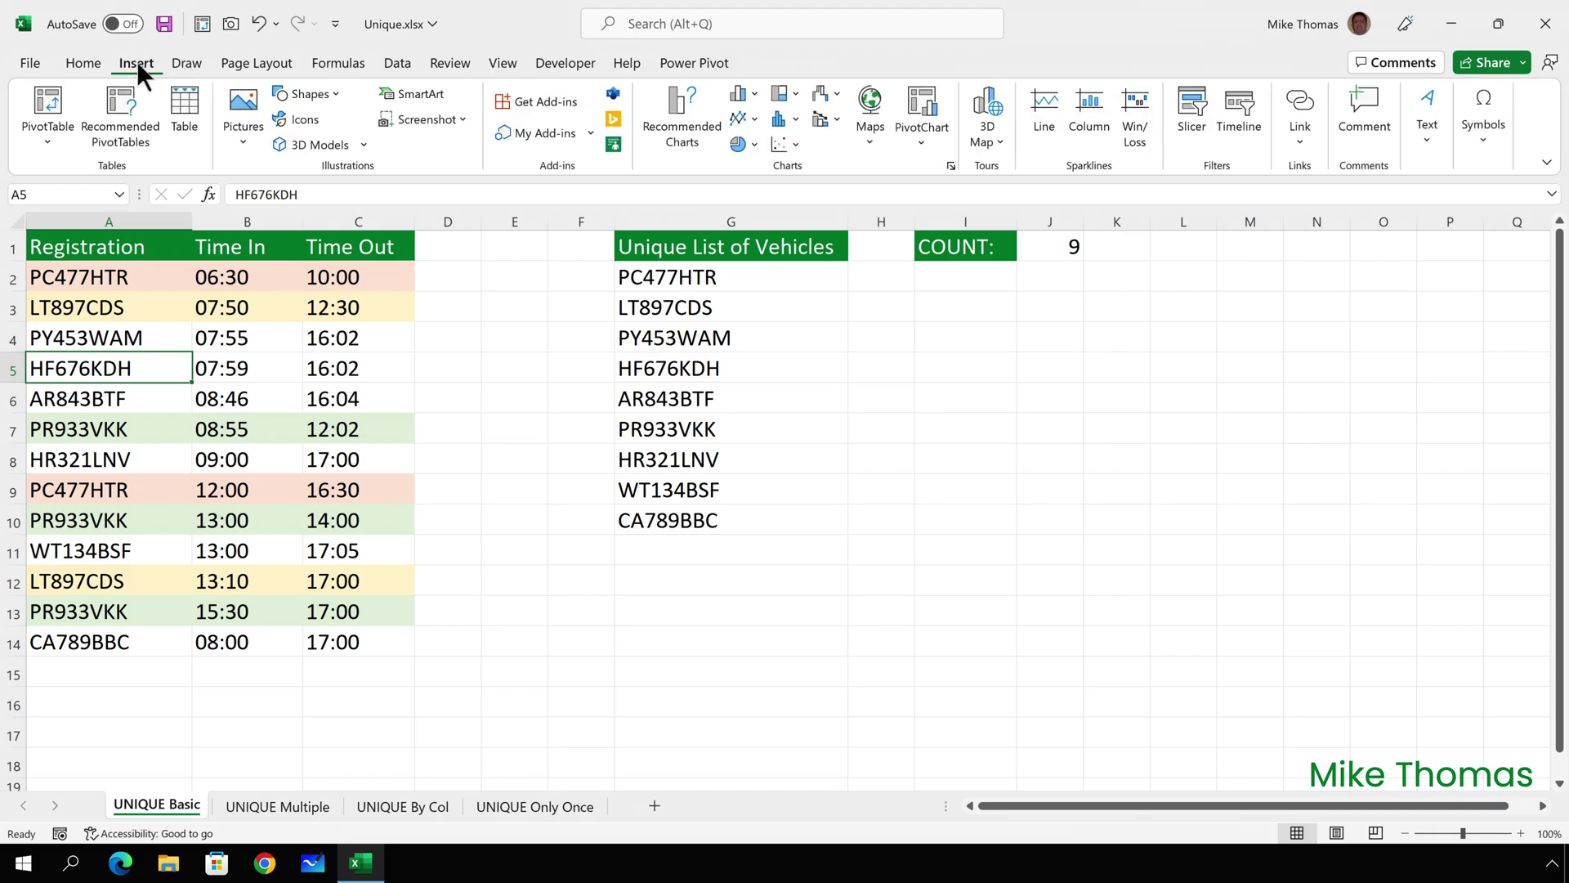
click(183, 102)
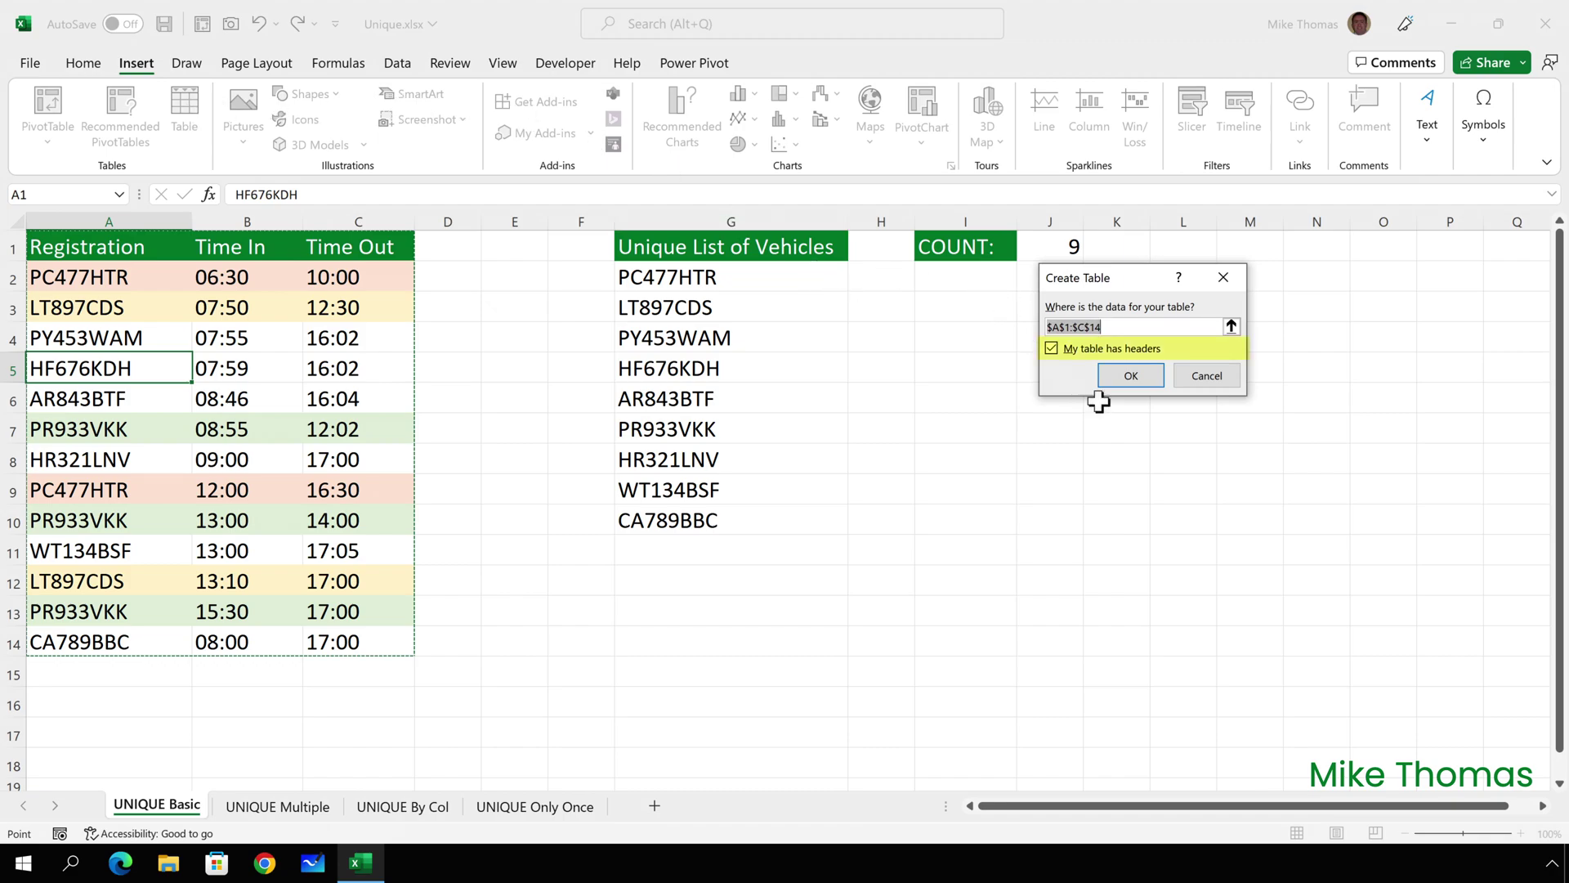
click(1139, 377)
click(241, 279)
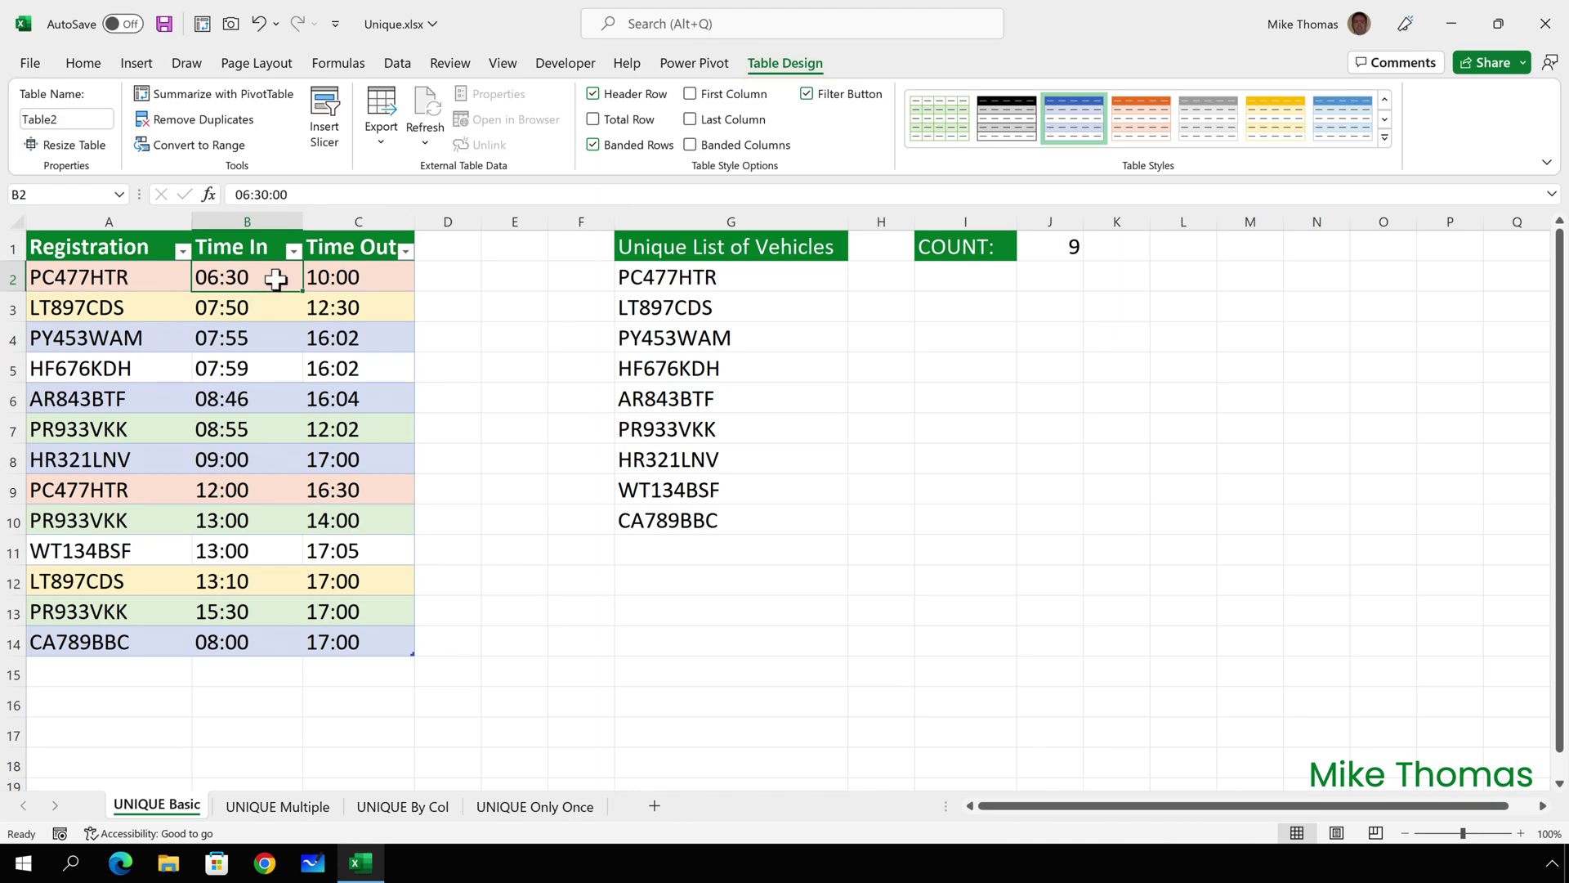
- Clear the table's style and turn off the header filter buttons
click(1383, 137)
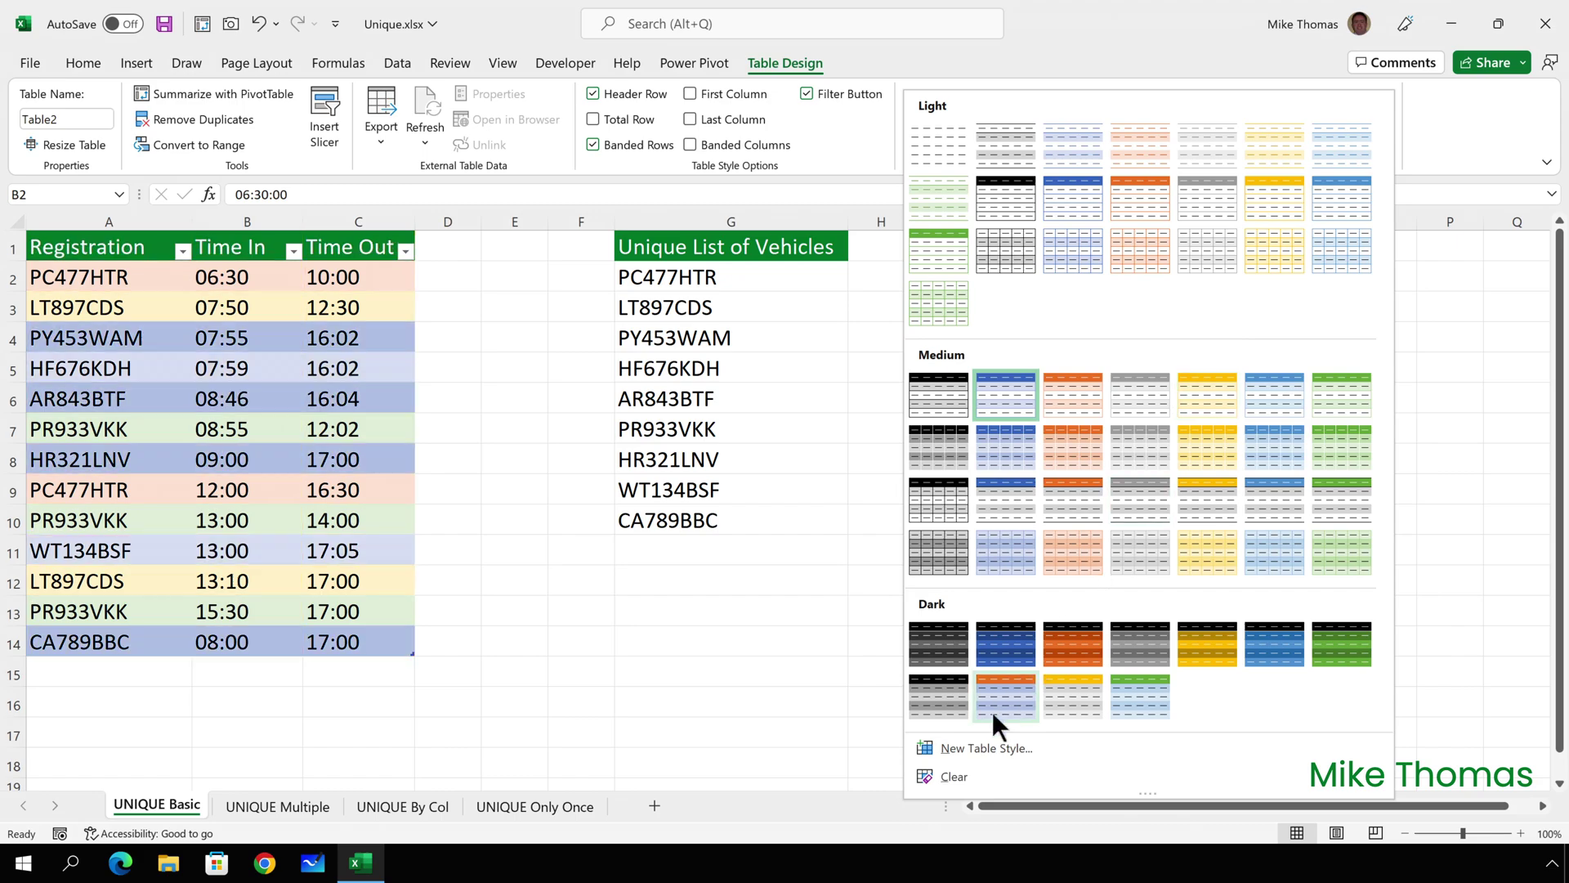
click(948, 777)
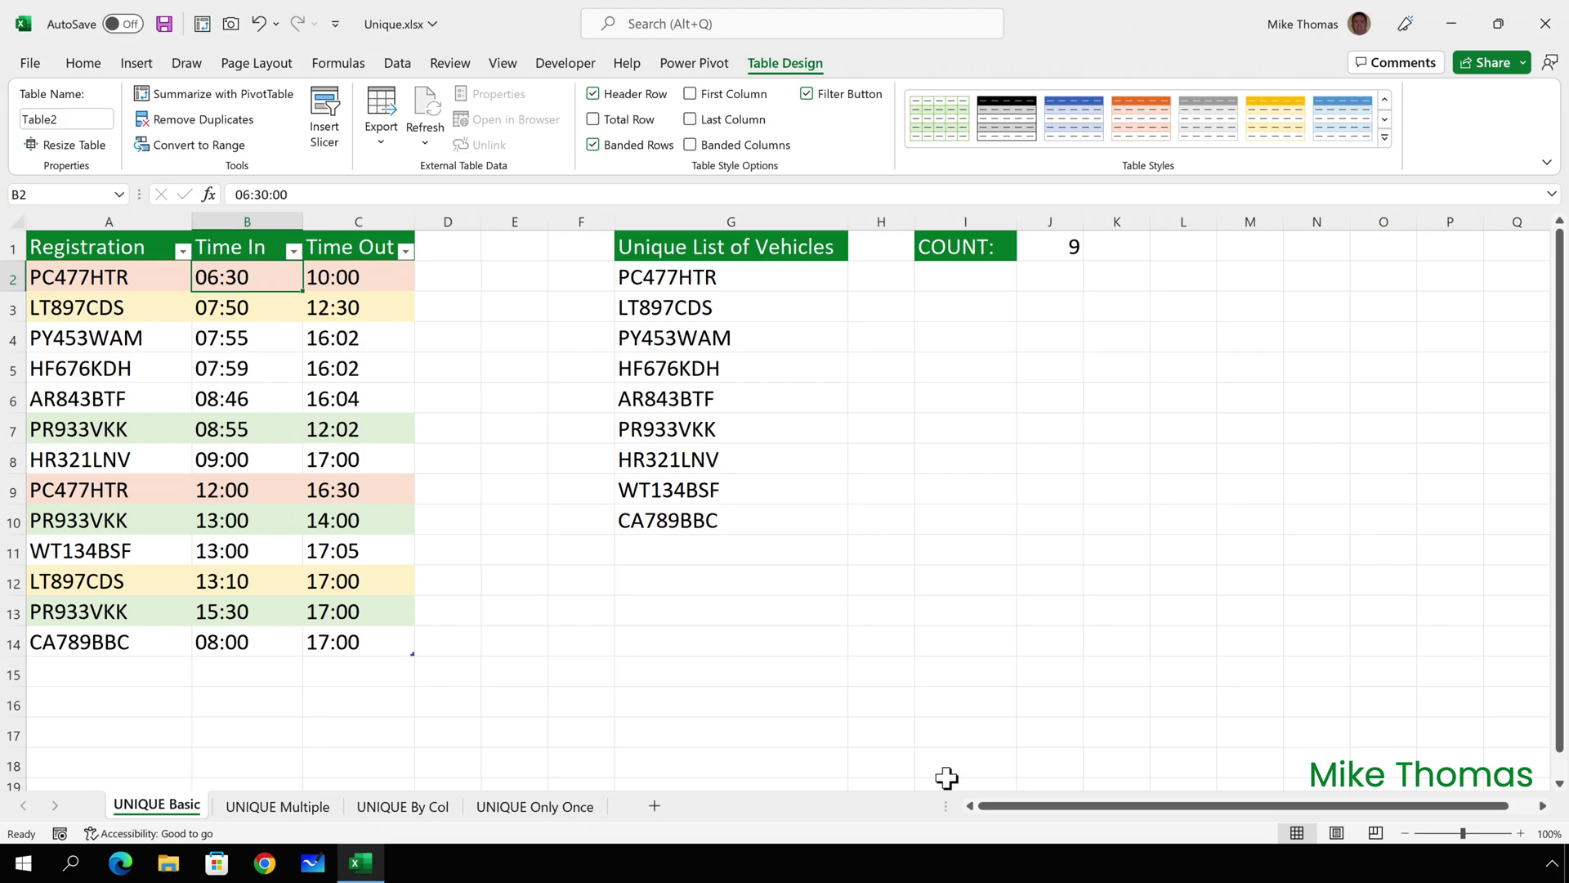
click(807, 90)
- Rename the table to Vehicles
click(64, 118)
text(Vehicles)
key(Return)
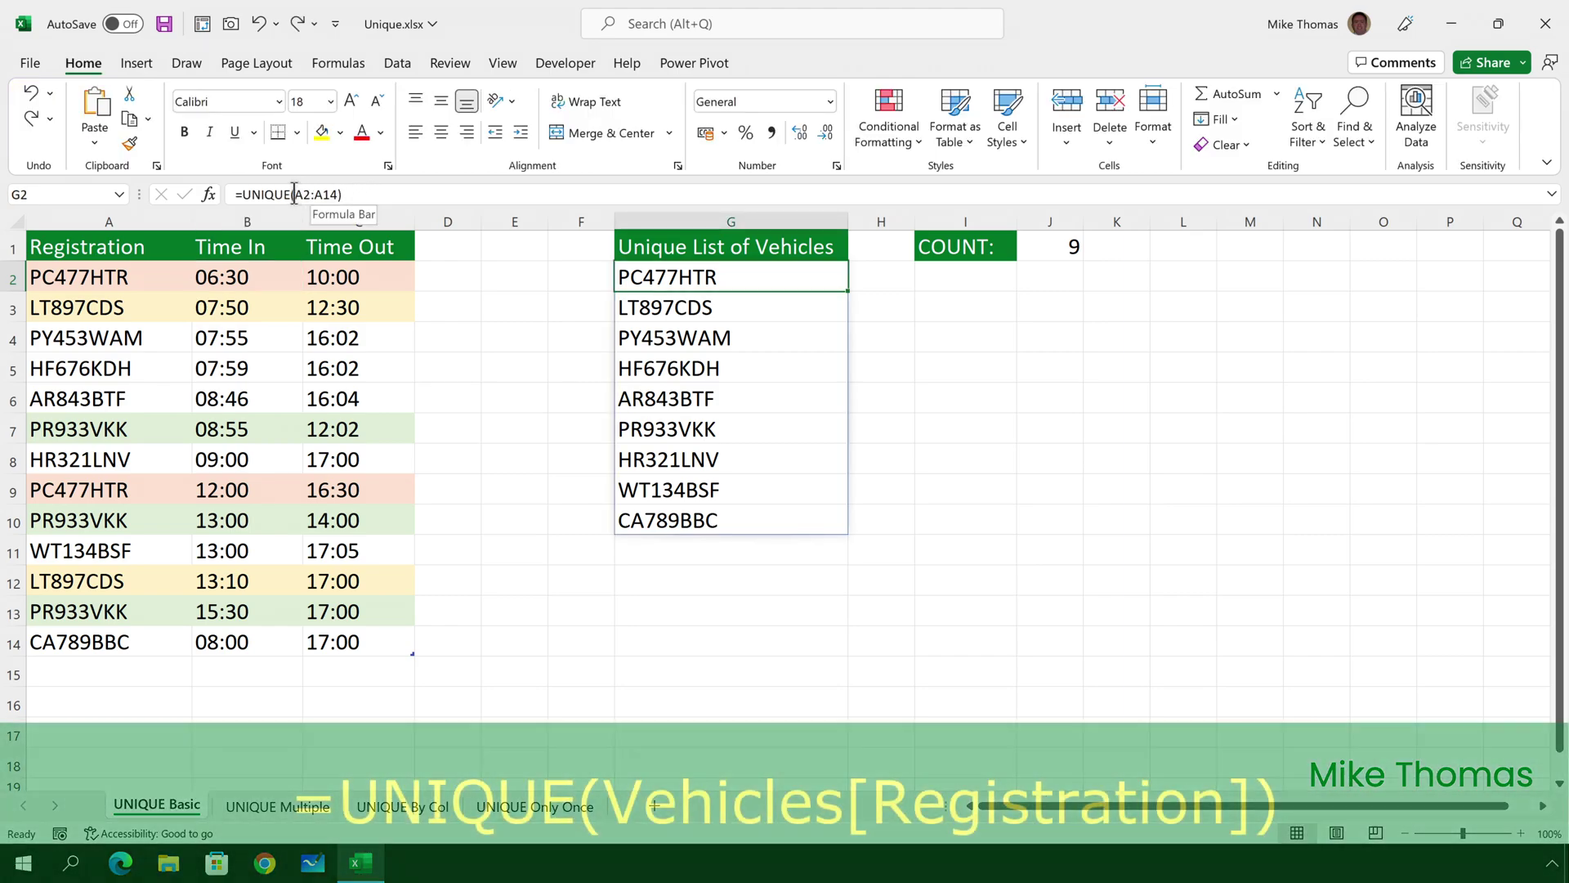
- Change G2's formula to =UNIQUE(Vehicles[Registration]) in place of A2:A14
drag(297, 194, 352, 194)
key(BackSpace)
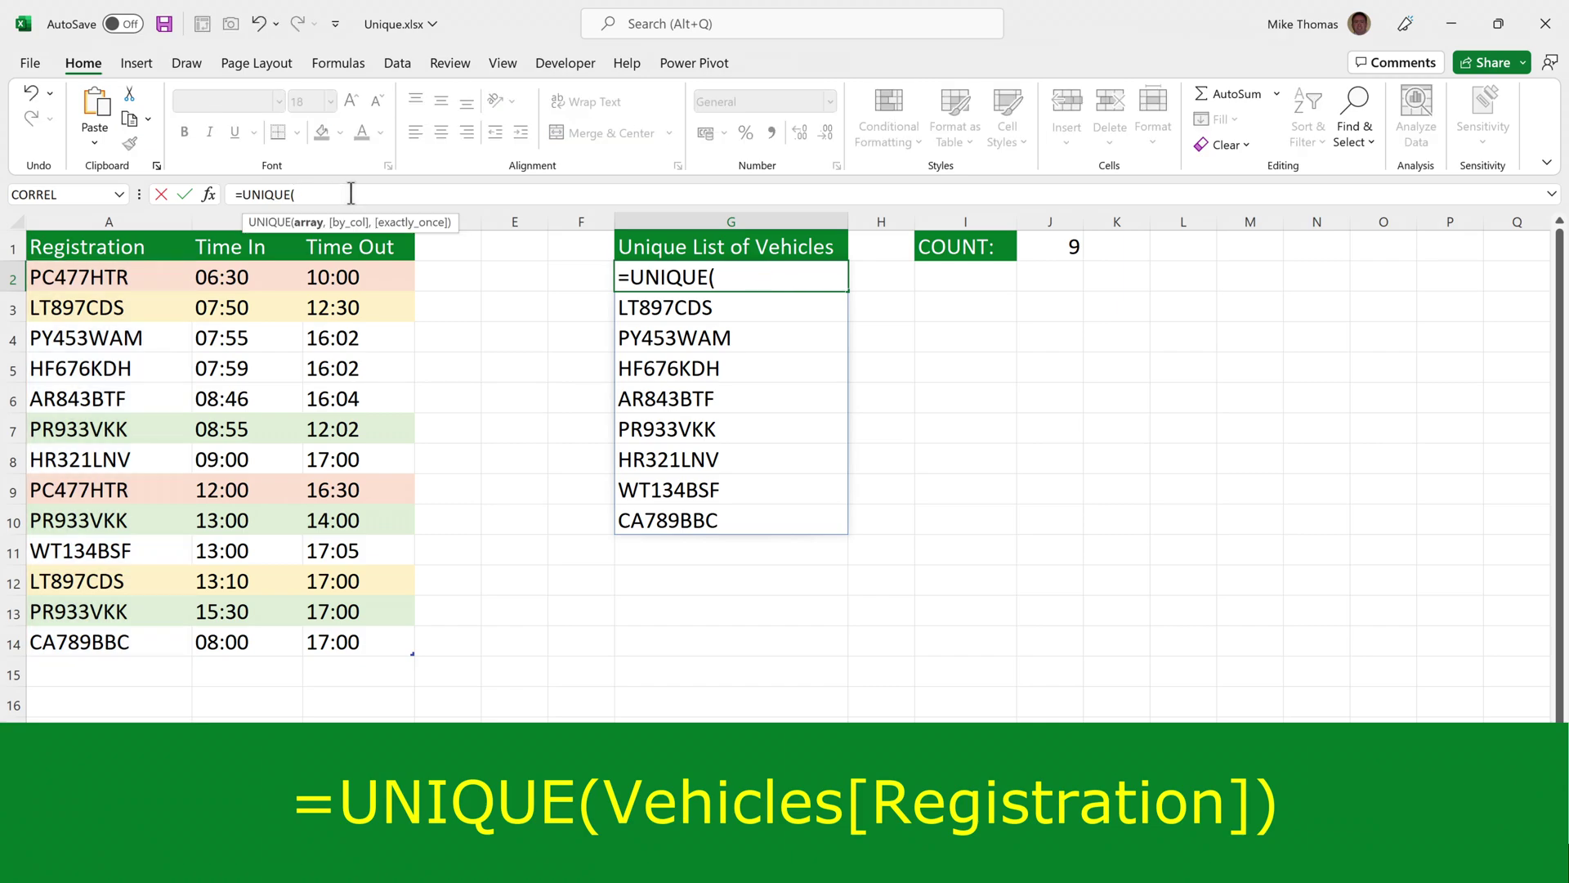
text(Veh)
key(Tab)
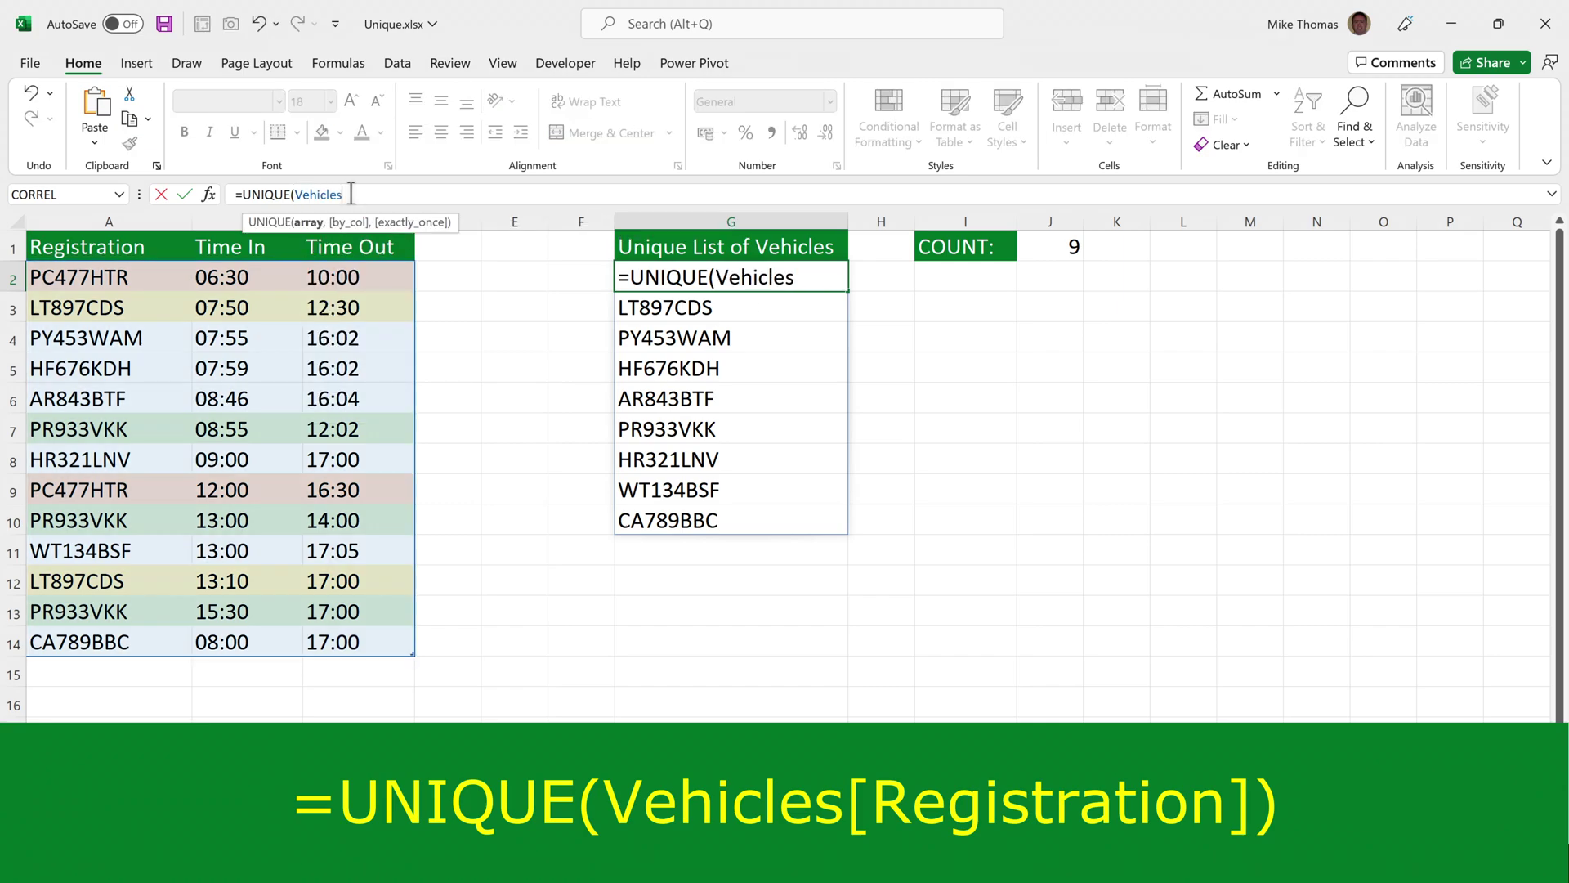
text([)
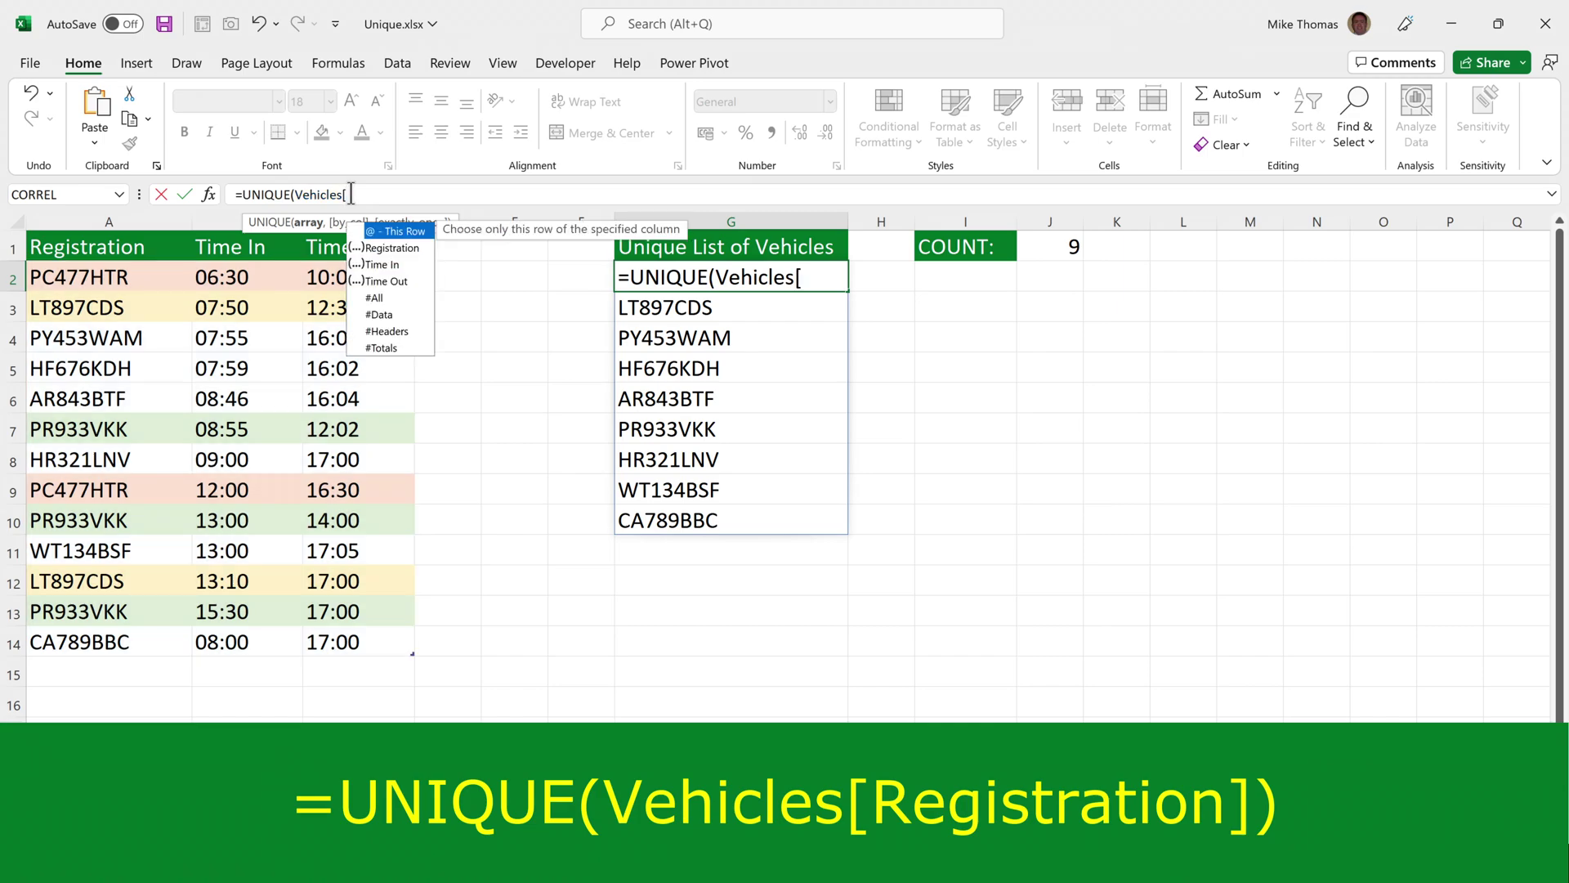
double_click(413, 249)
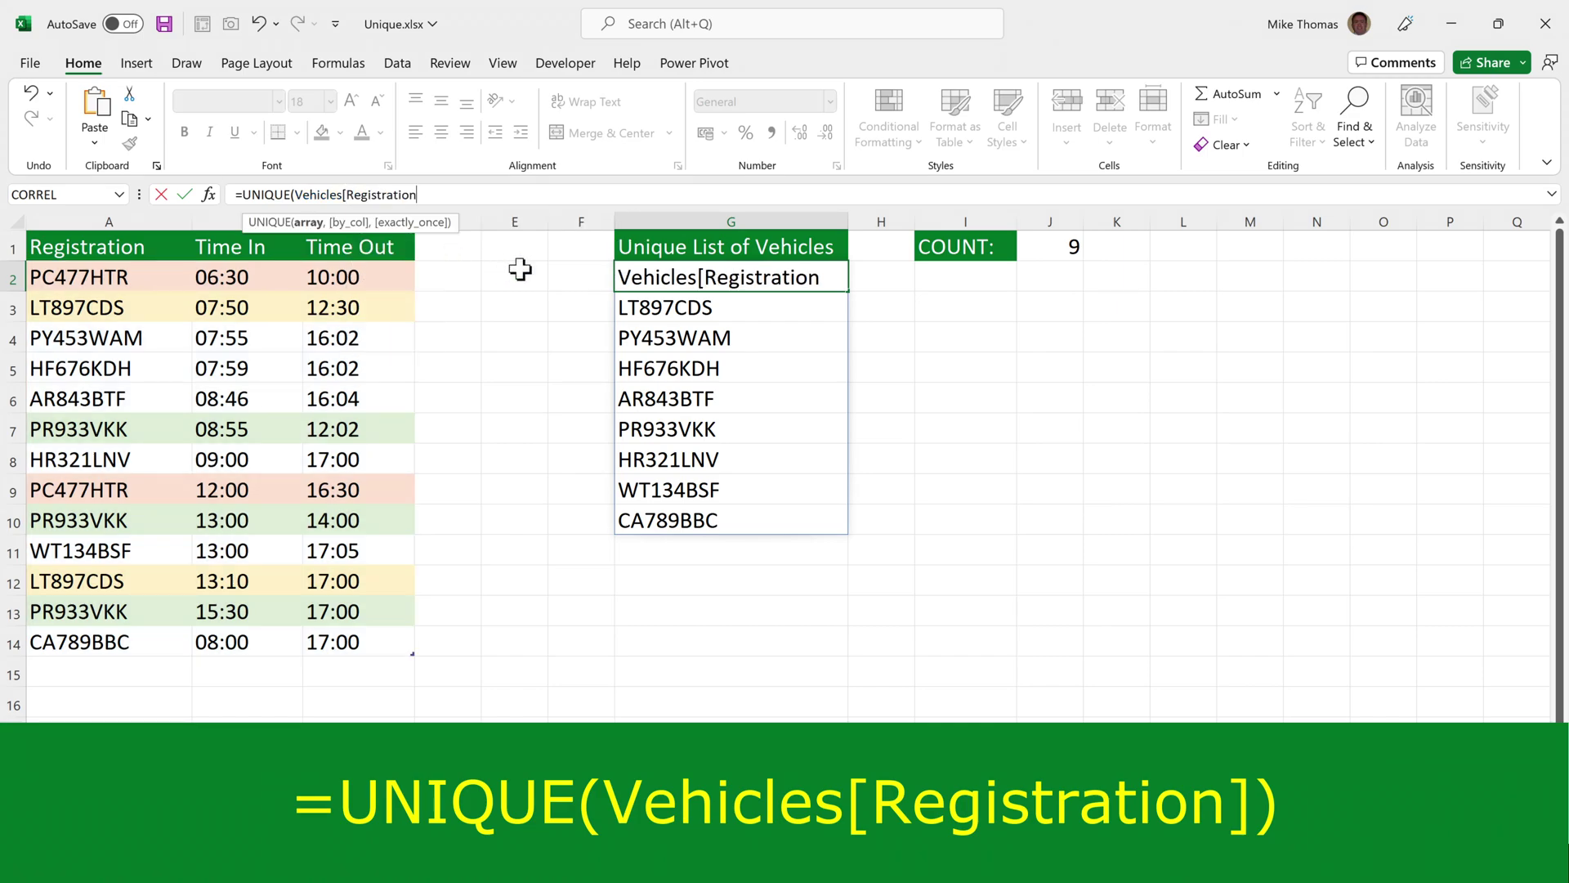
text(]))
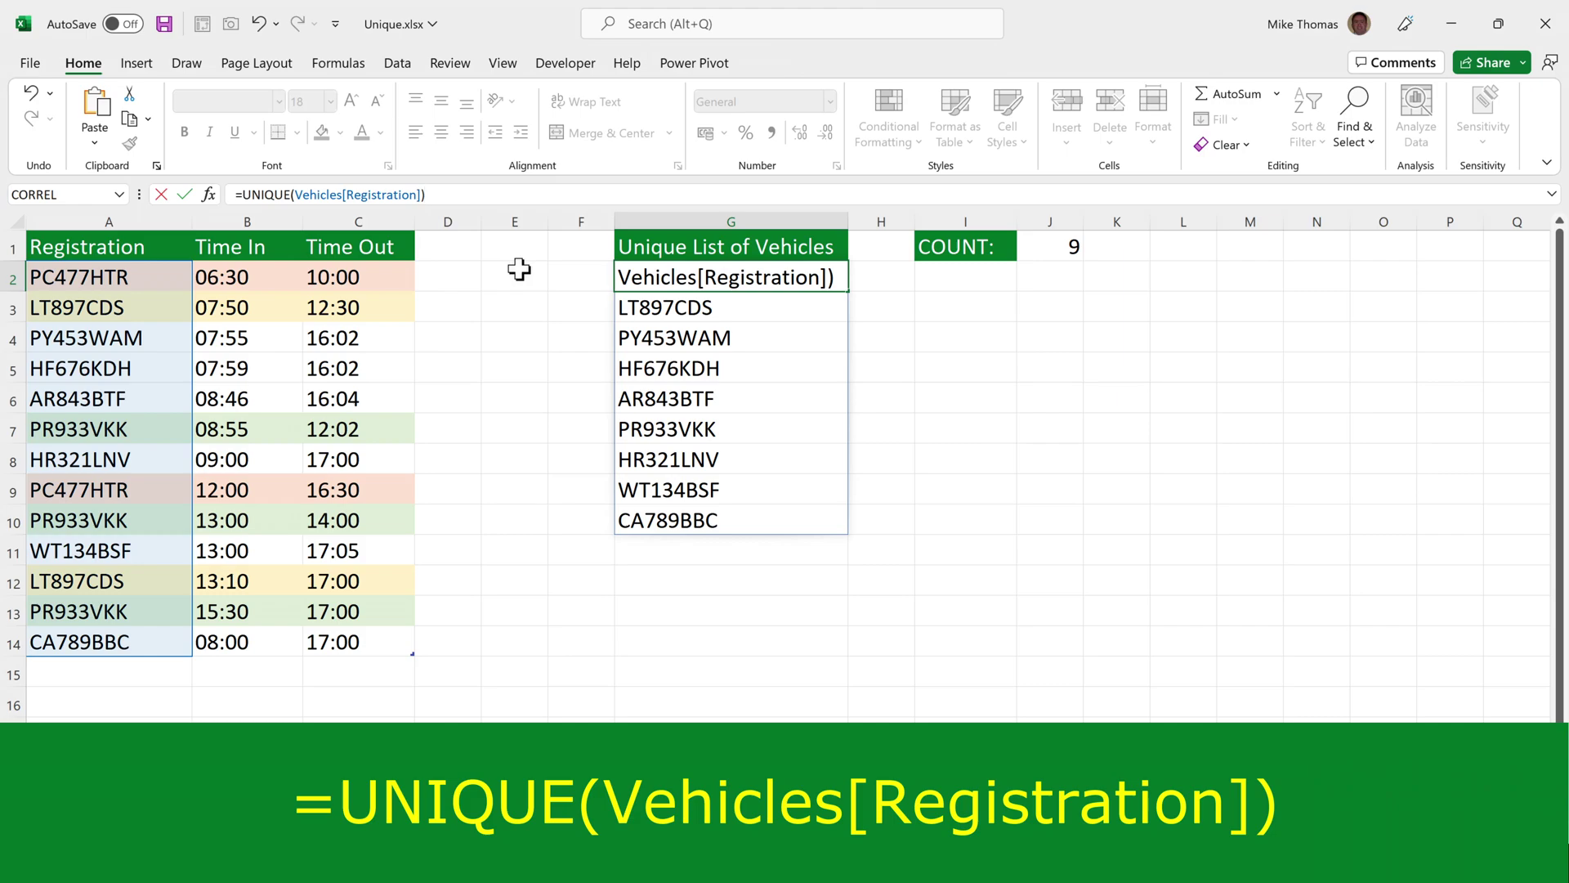
key(Return)
click(160, 672)
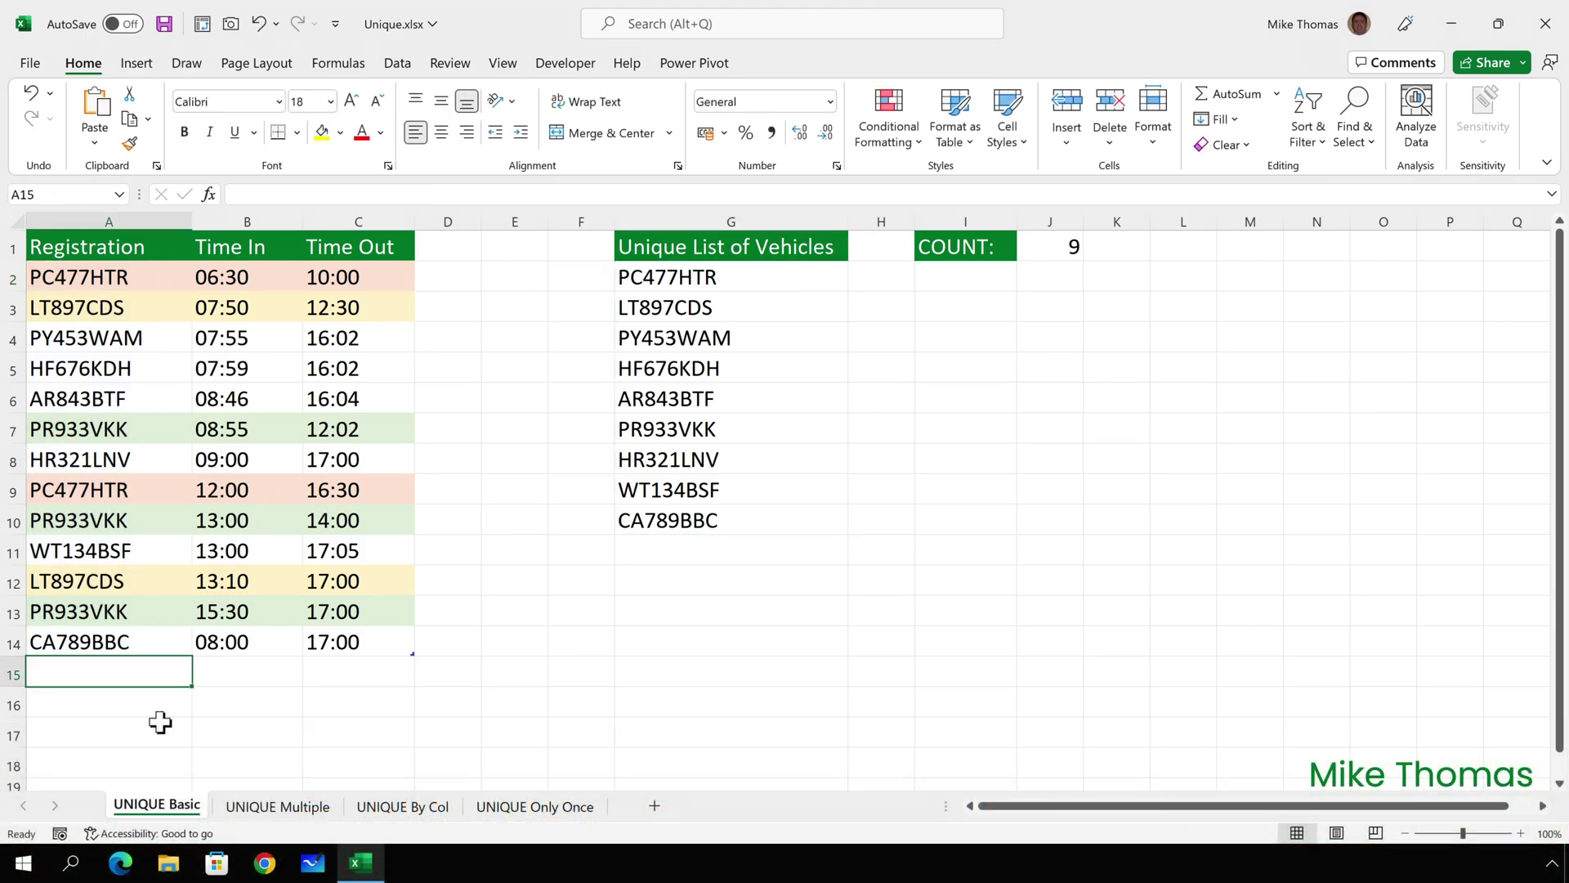
- Add registration JH786TTG to the table, raising the count to 10, then go to UNIQUE Multiple
text(JH78)
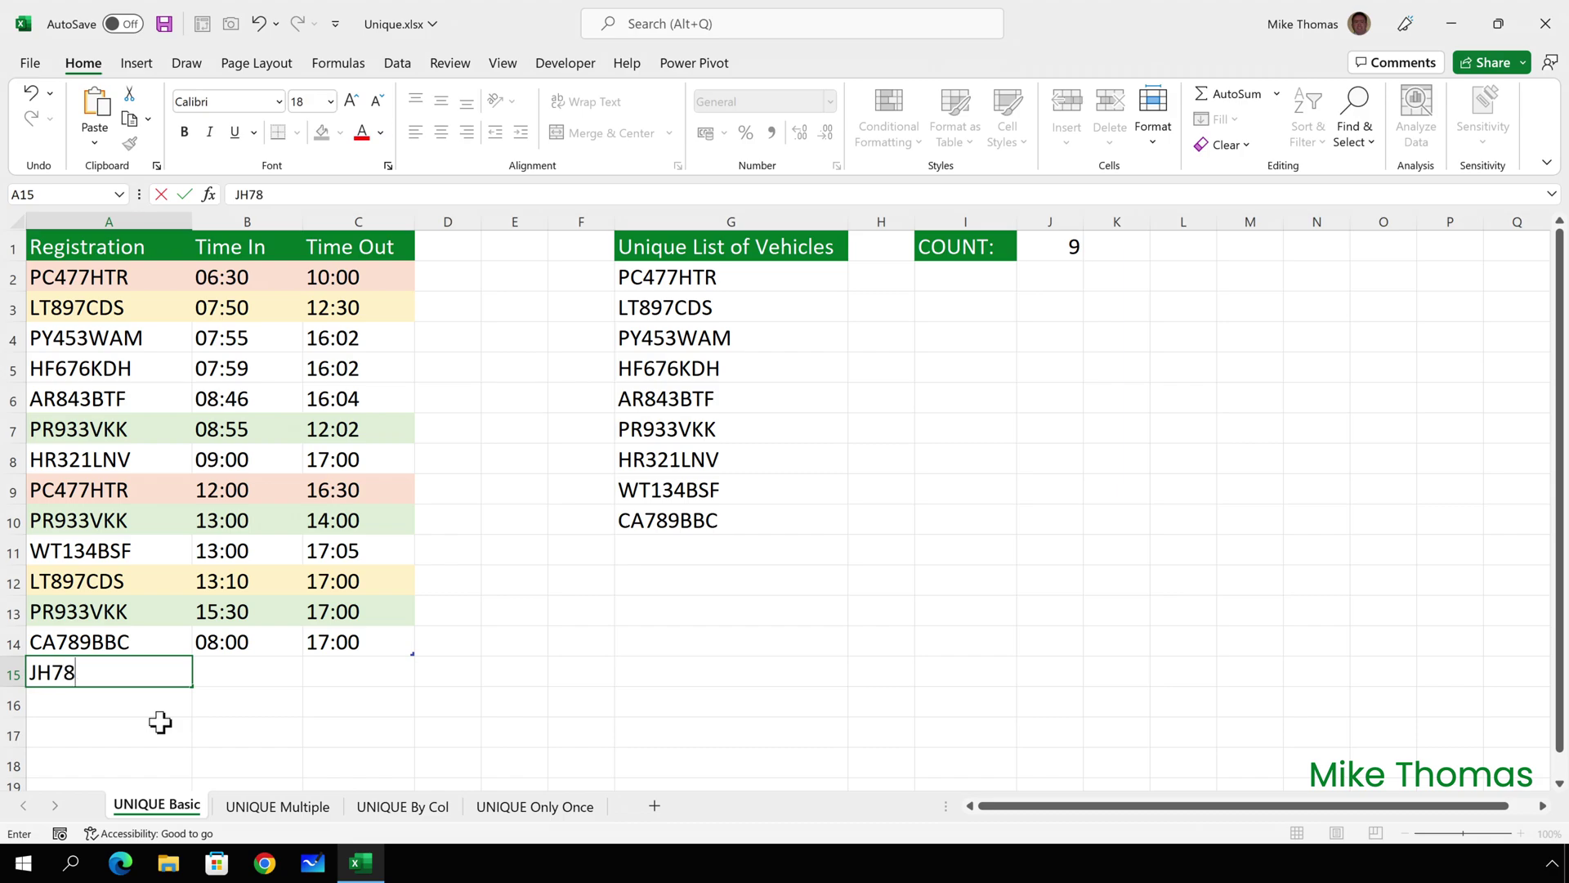
text(6TTG)
key(Tab)
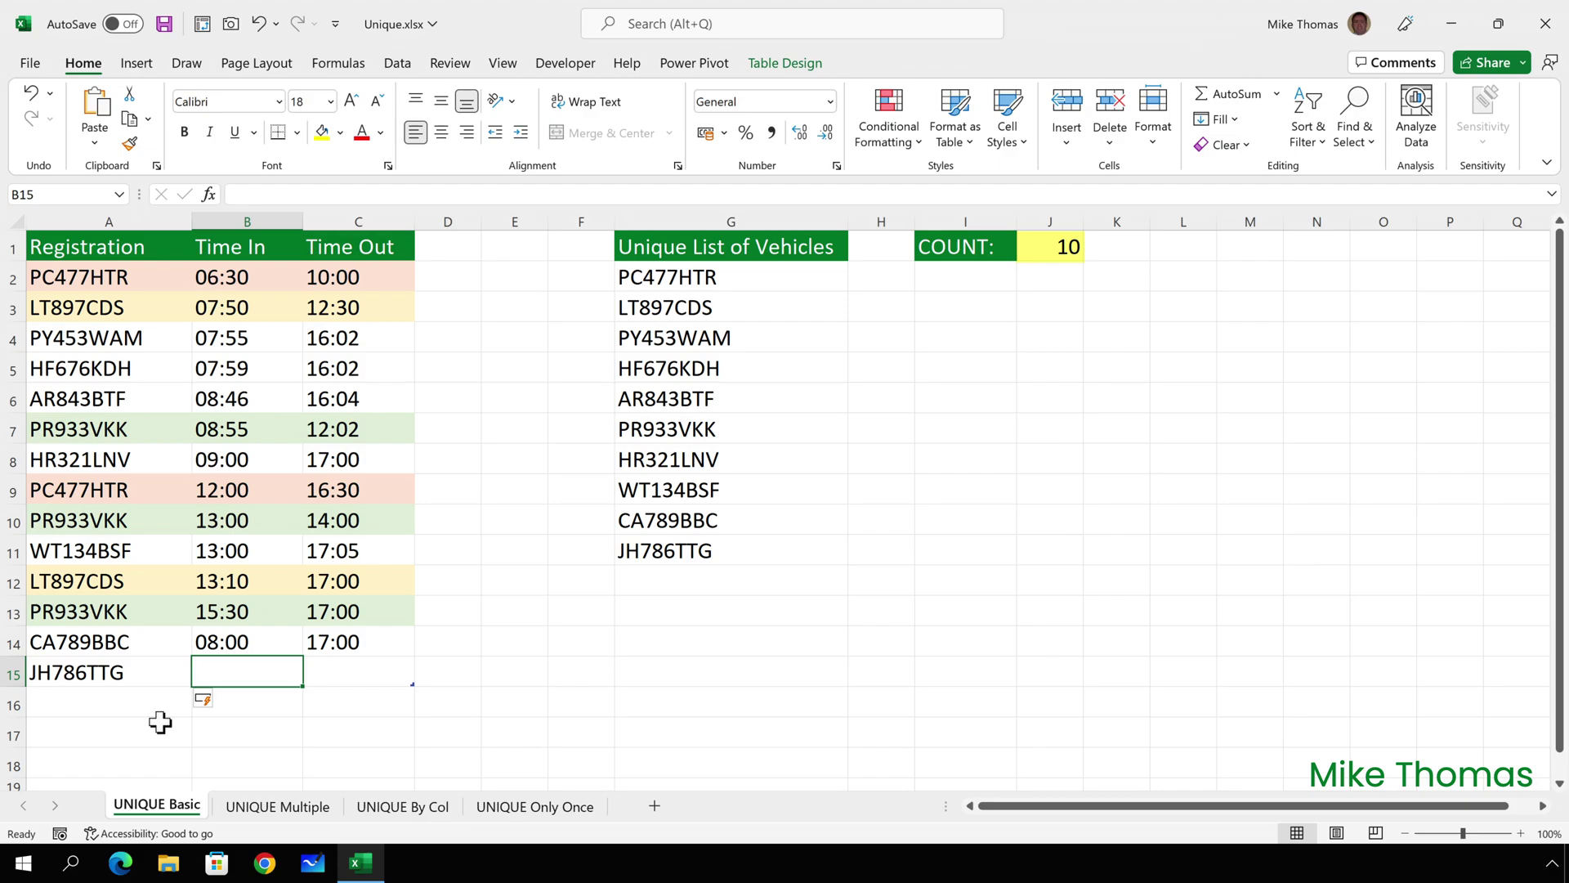
key(ctrl+Page_Down)
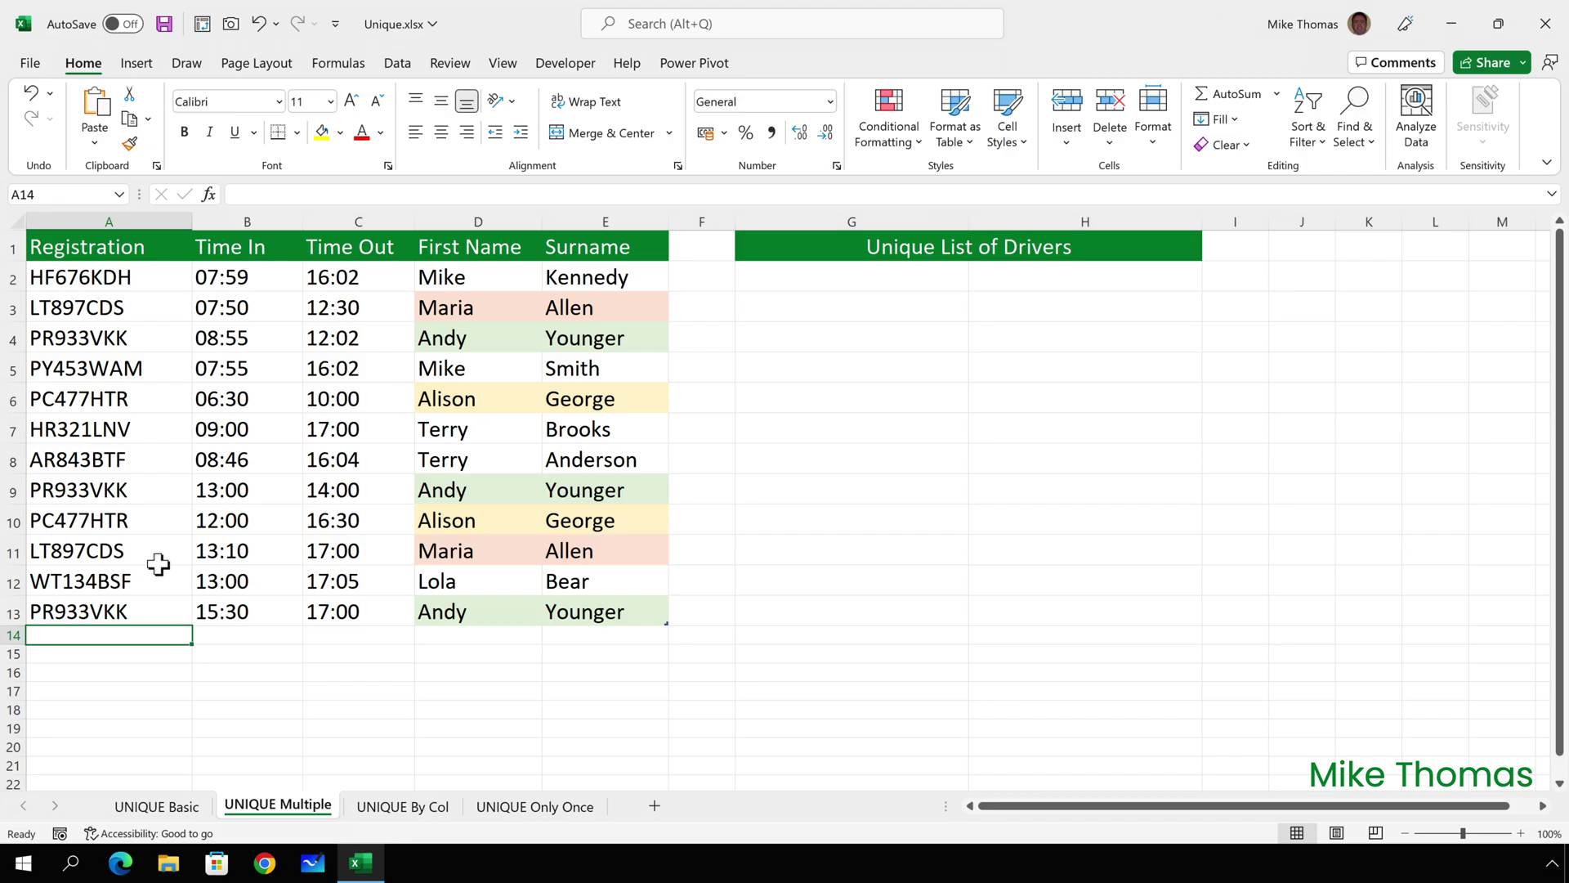
- Enter =UNIQUE(Vehicles1[[First Name]:[Surname]]) in G2 for distinct drivers, then go to UNIQUE By Col
click(200, 437)
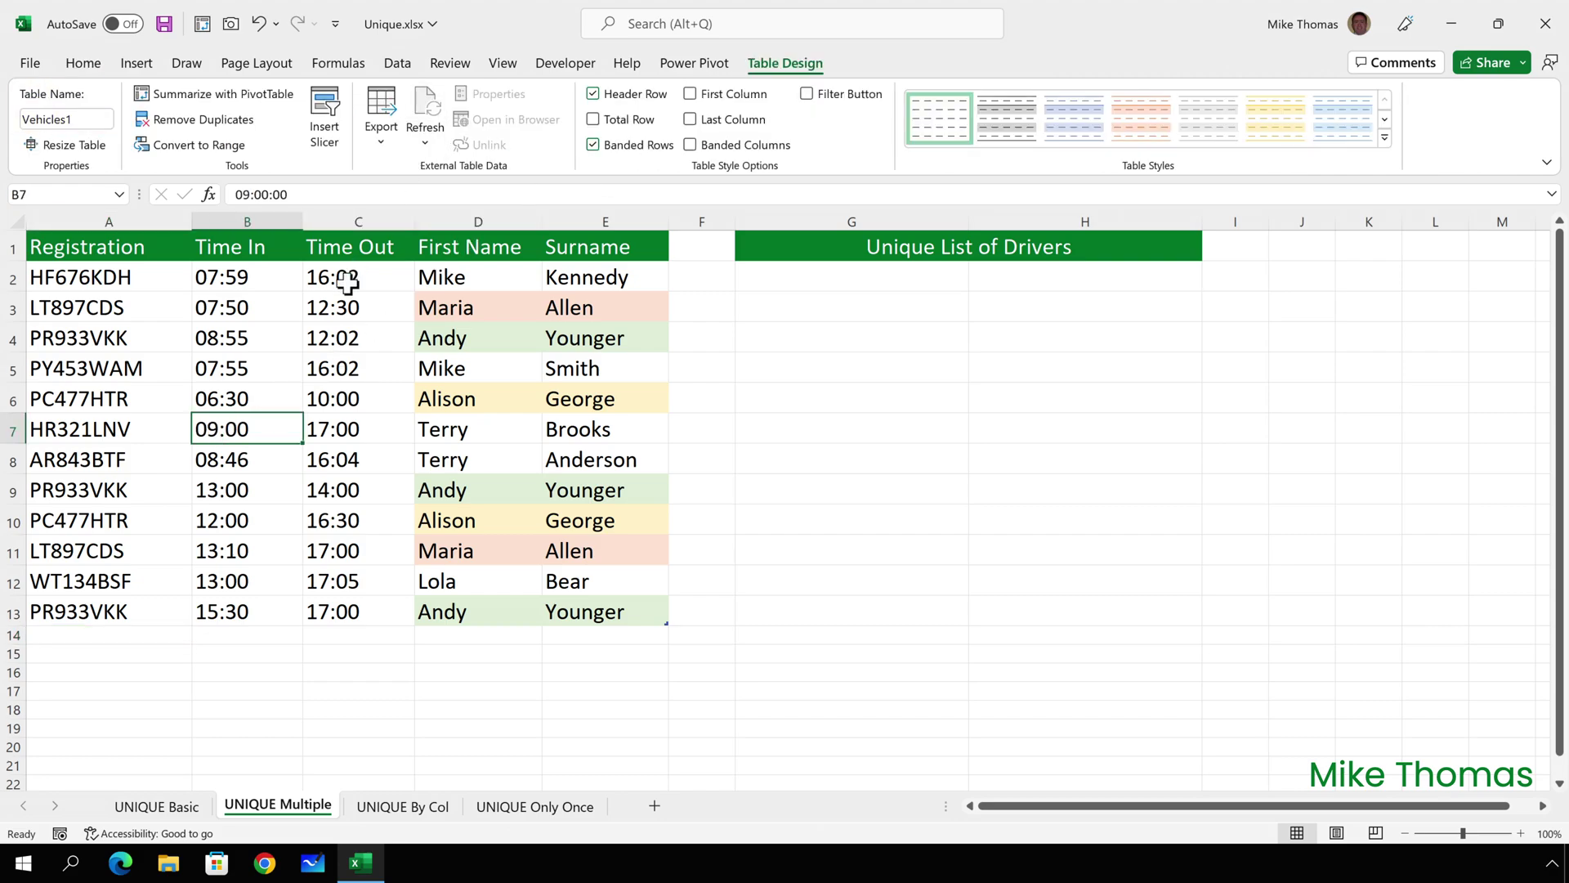
click(801, 278)
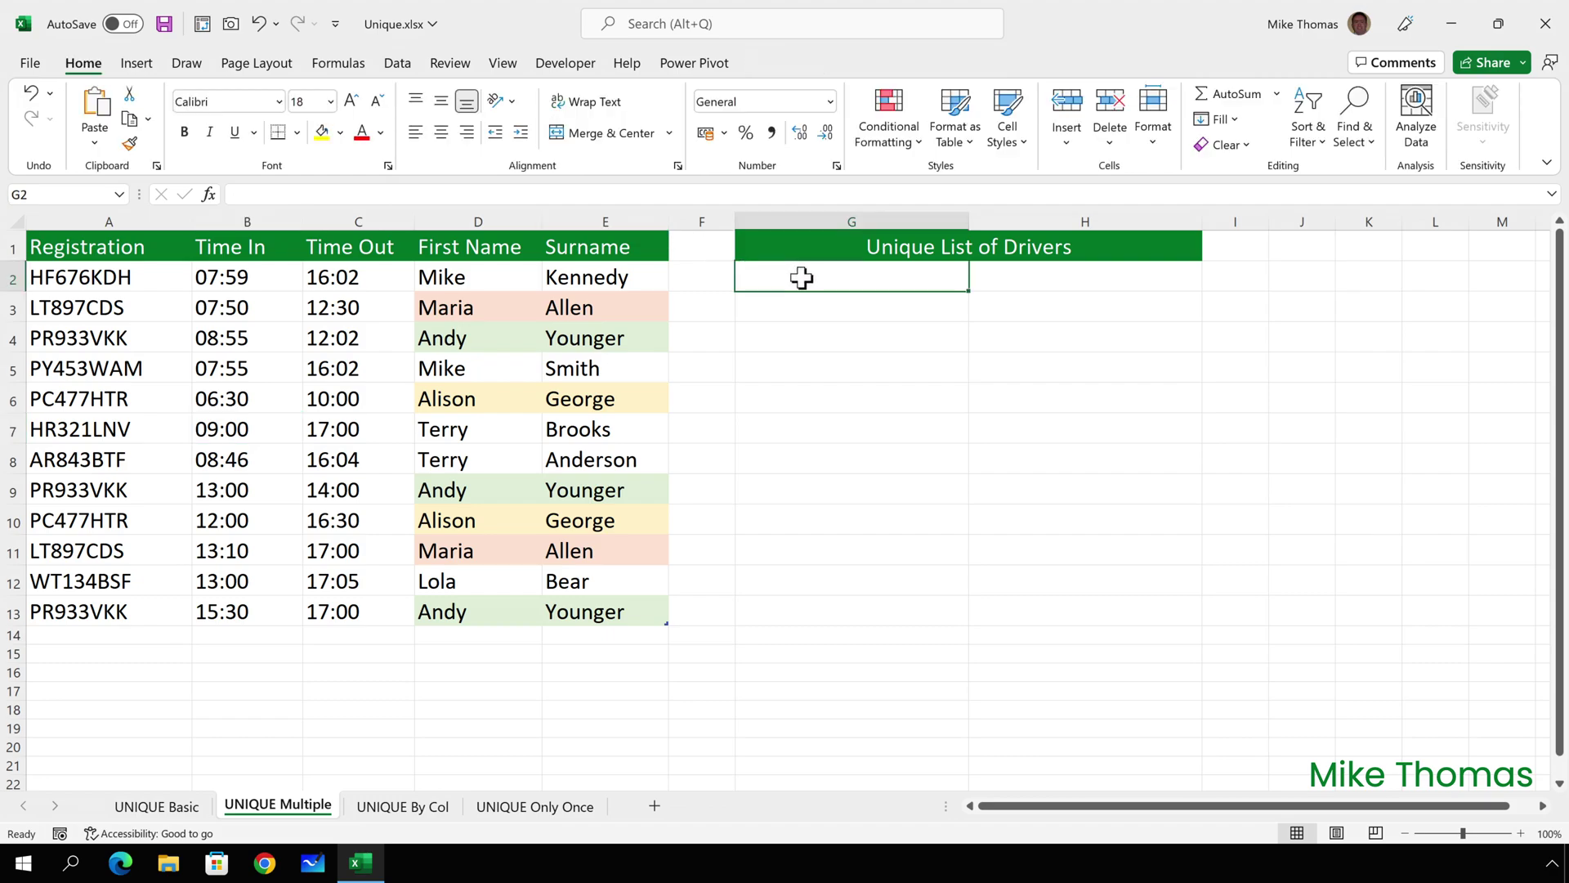
text(=un)
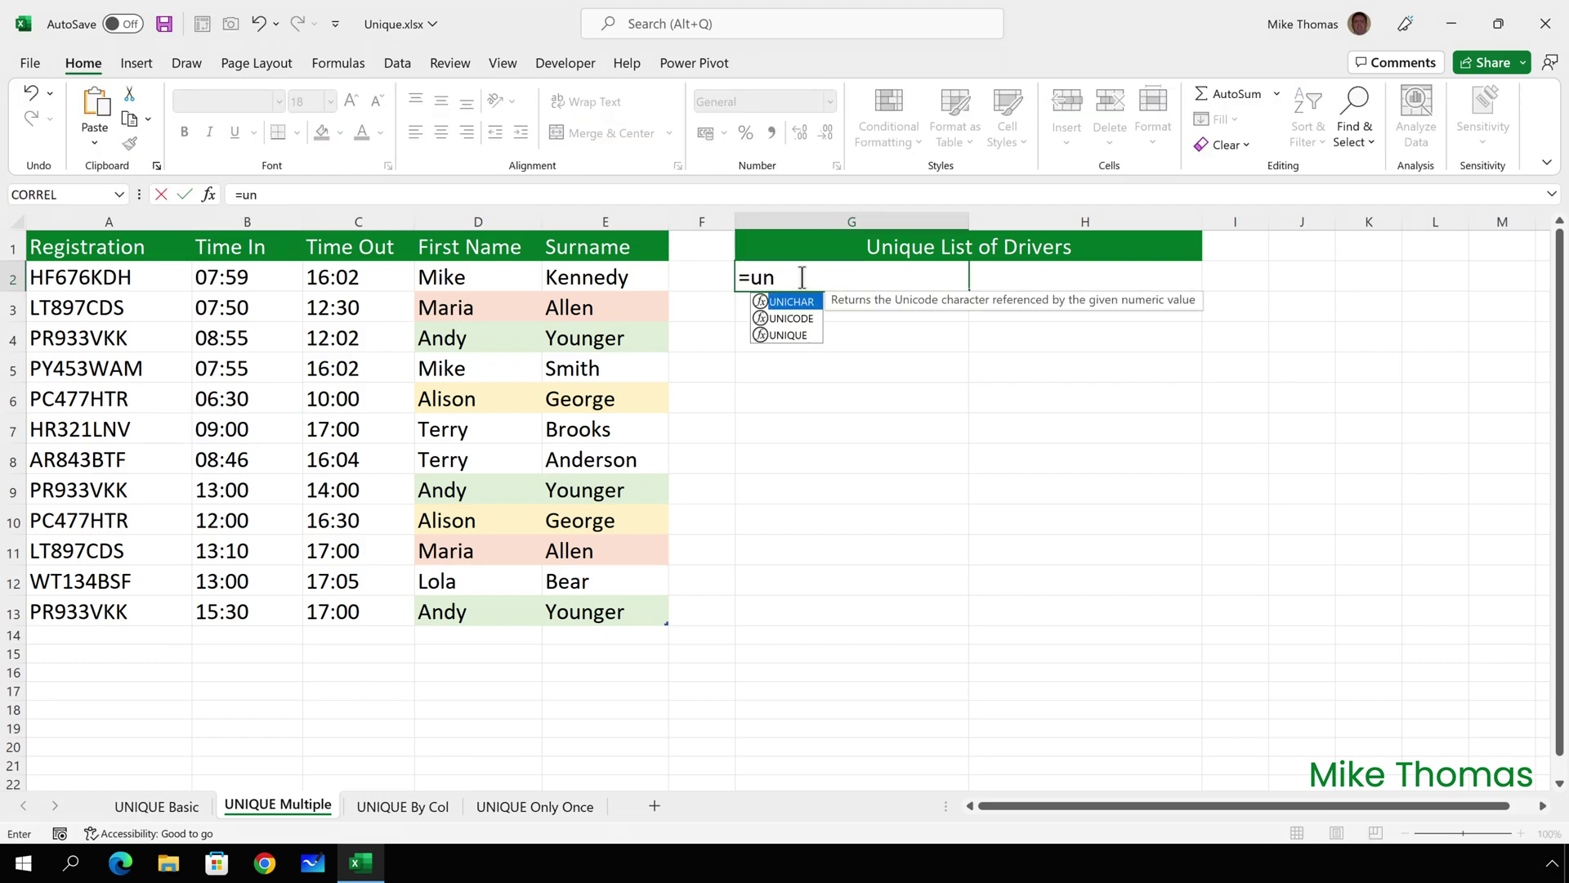
key(Down)
key(Down)
key(Tab)
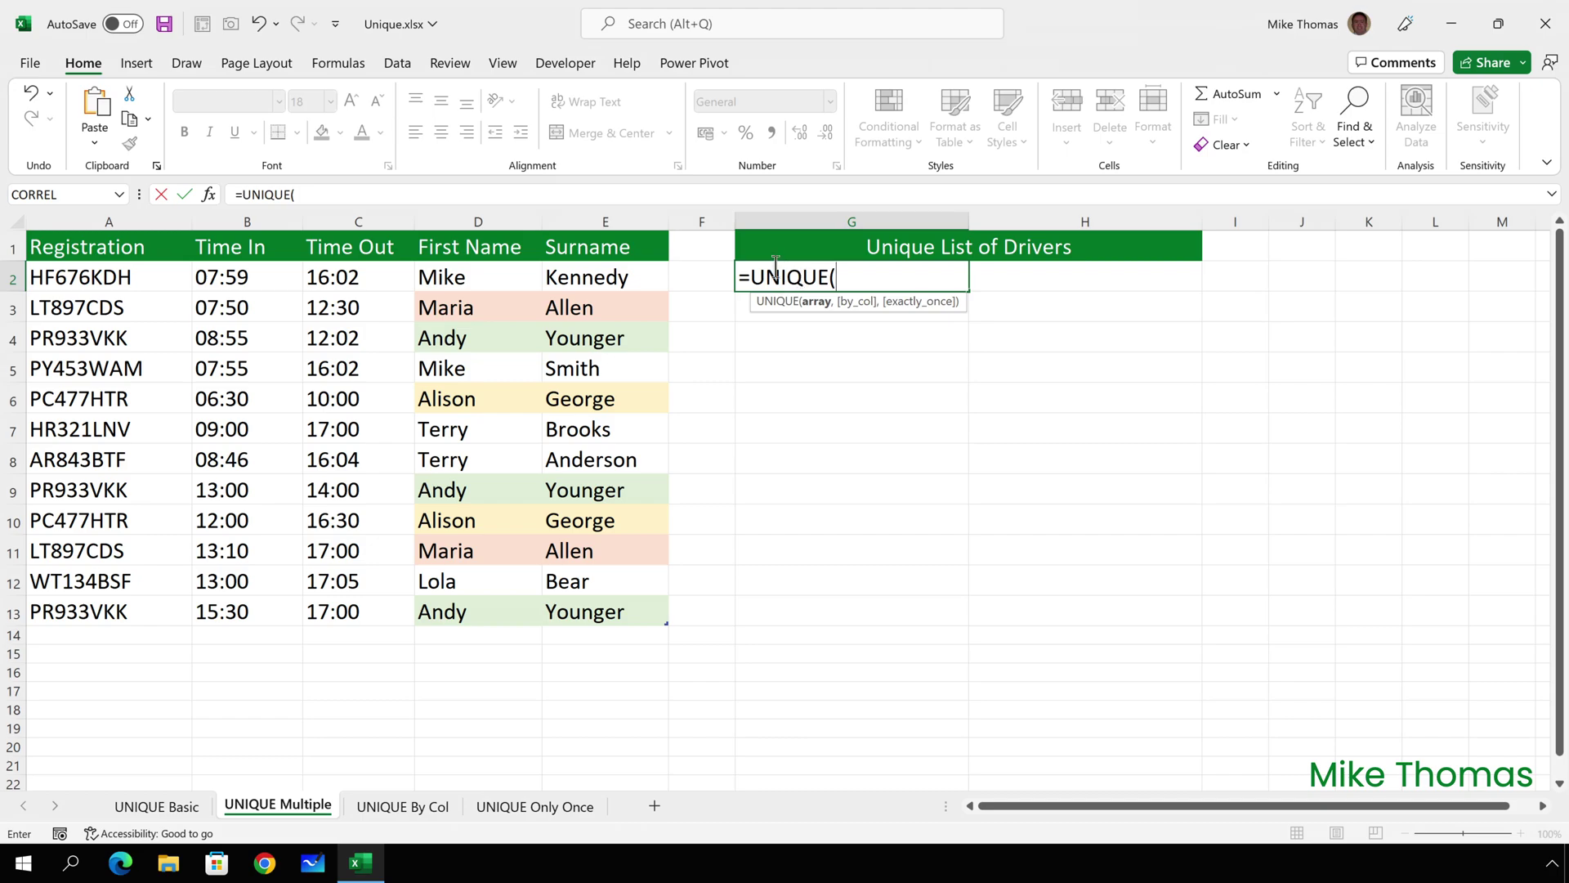
click(476, 269)
drag(476, 269, 582, 594)
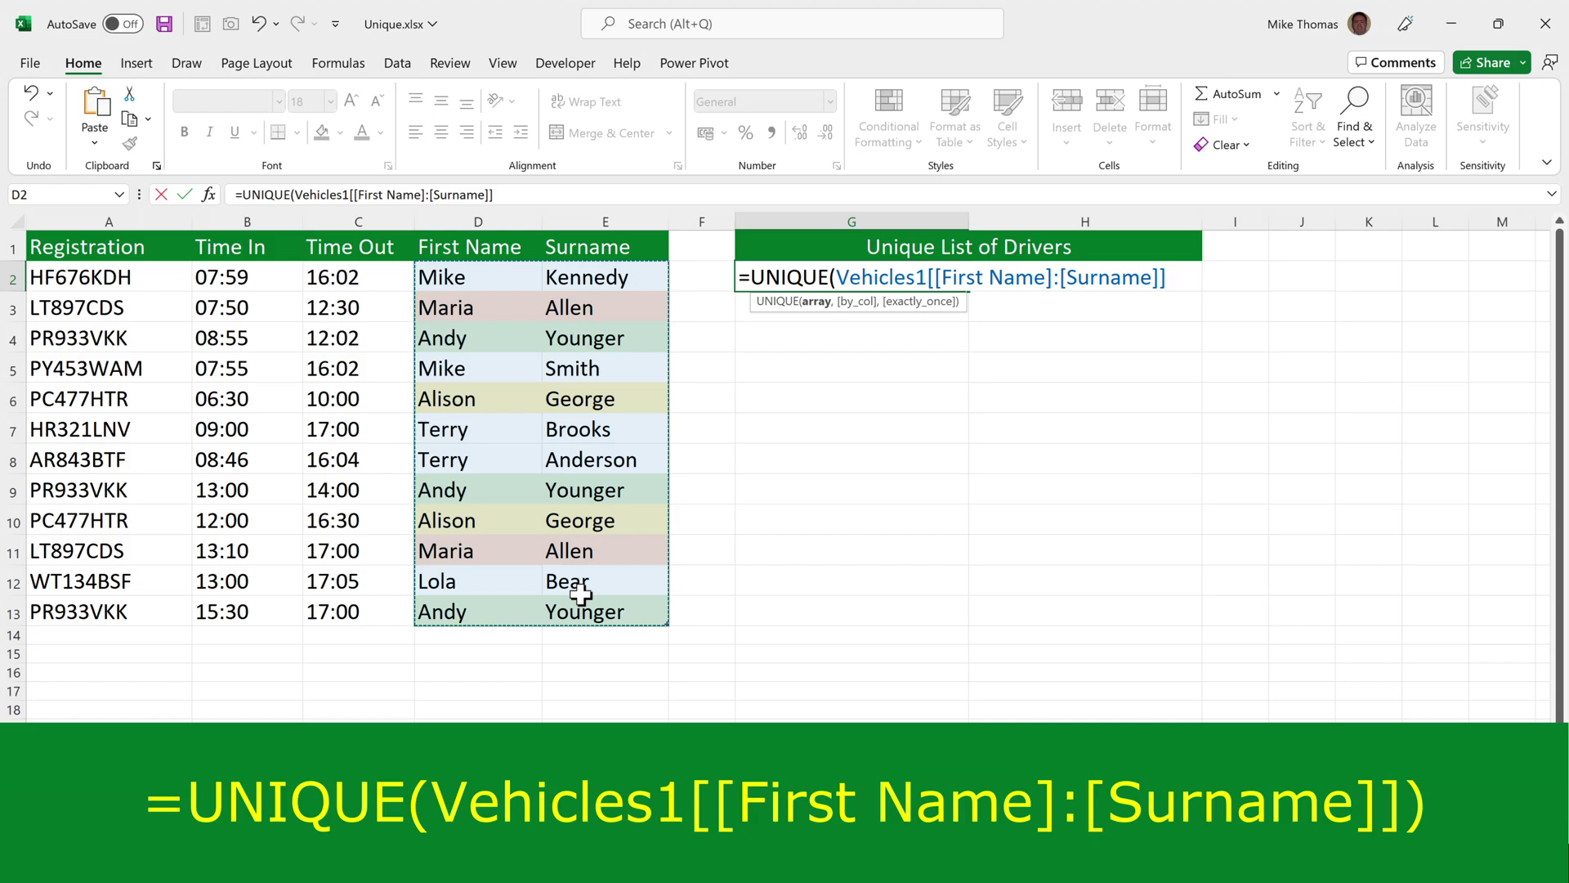
key(ctrl+Return)
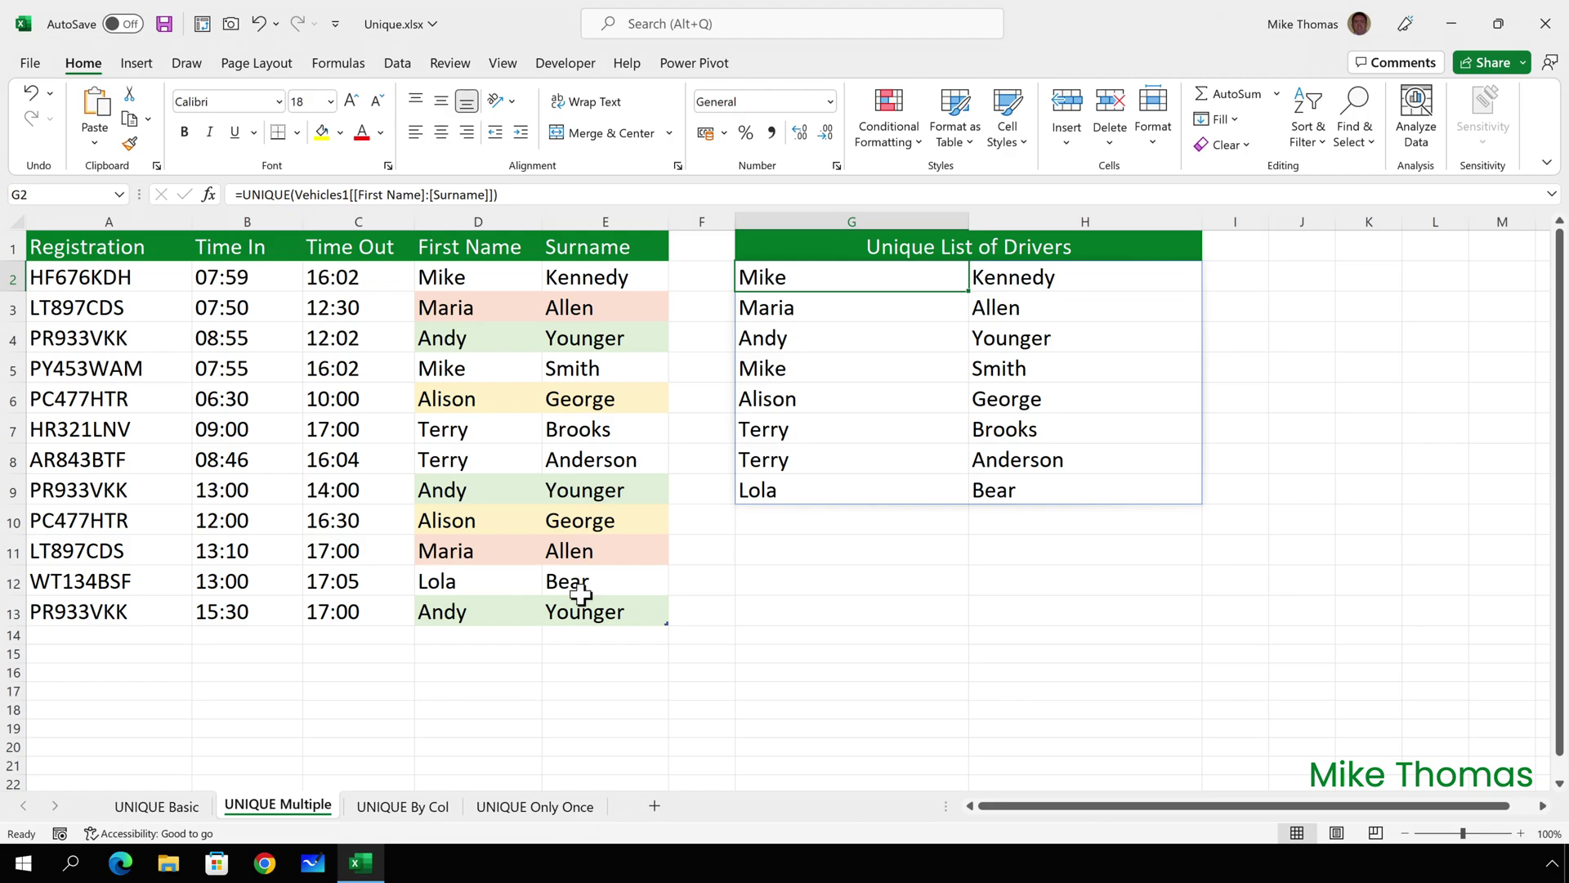
click(400, 805)
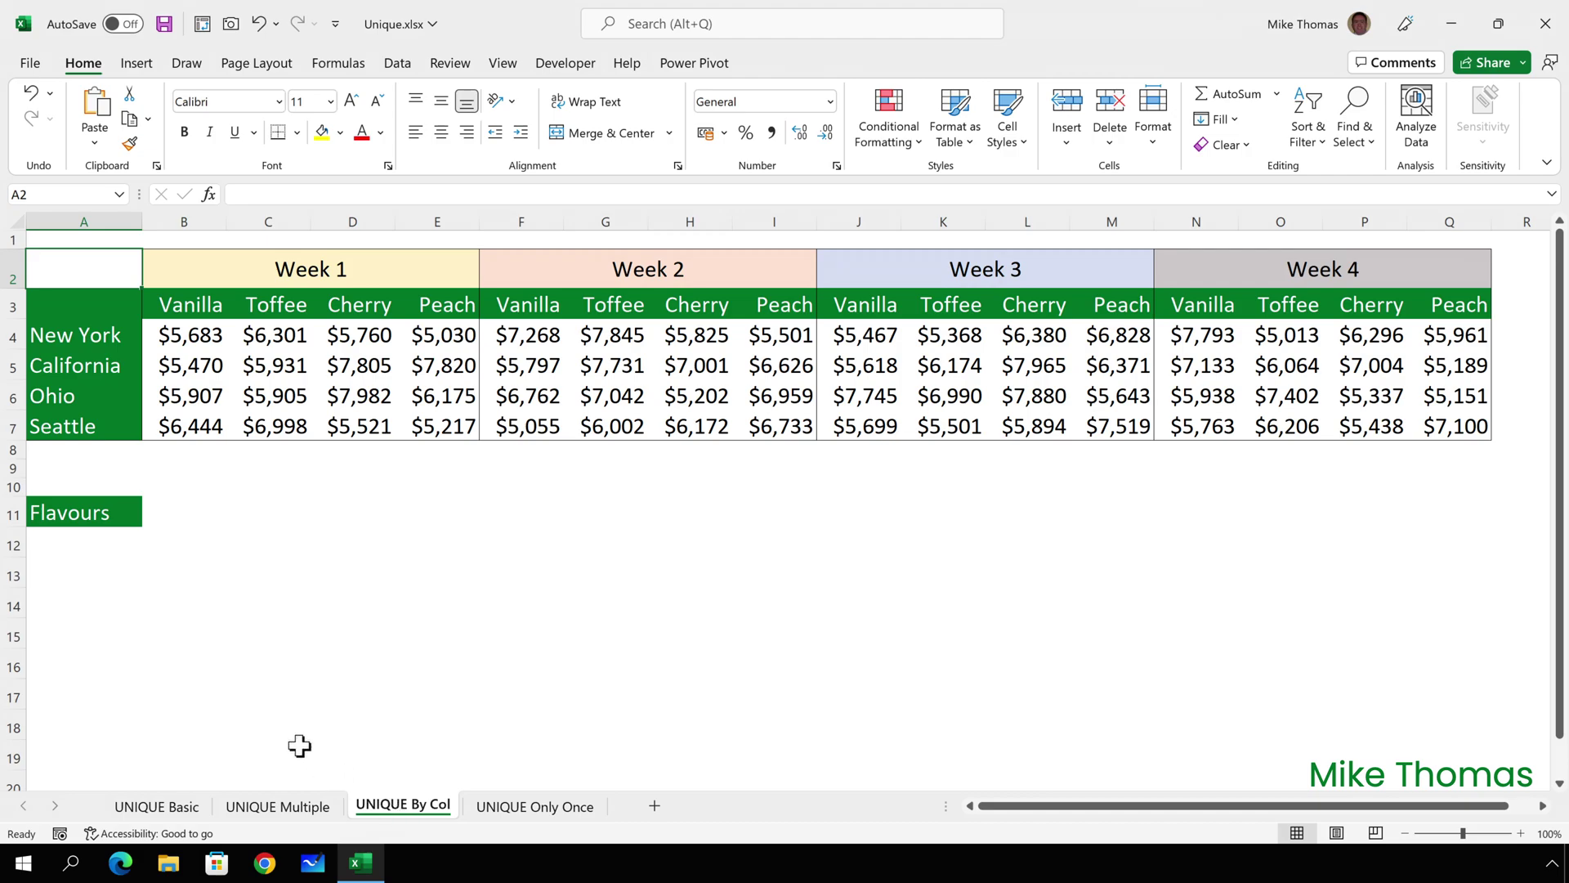
- Enter =UNIQUE(B3:Q3,TRUE) in A12 to spill Vanilla, Toffee, Cherry and Peach across row 12
click(88, 549)
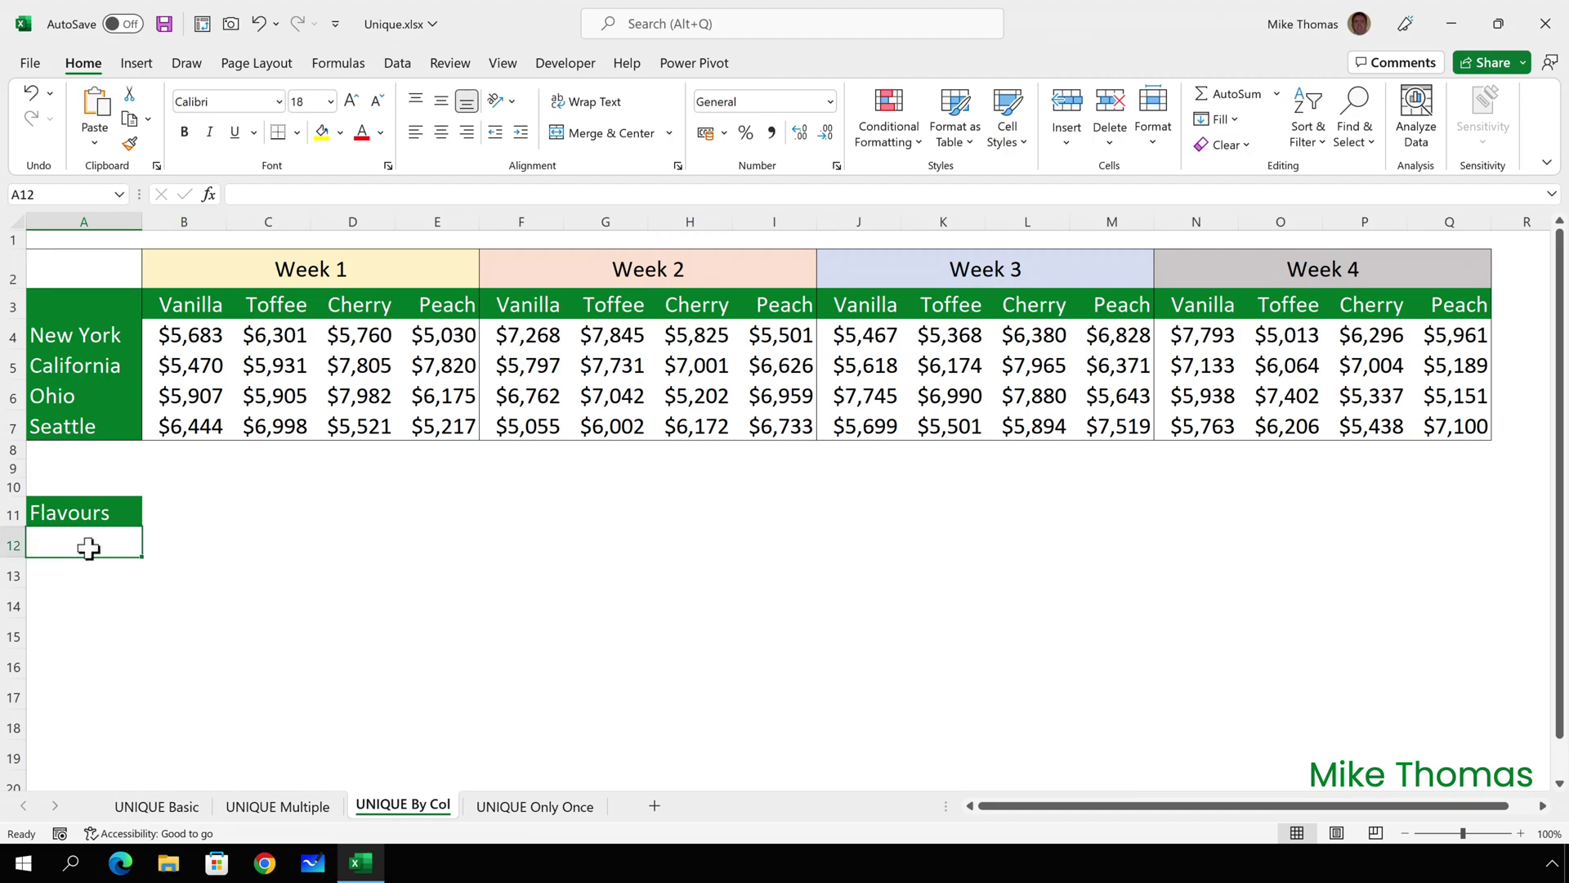
text(=uni)
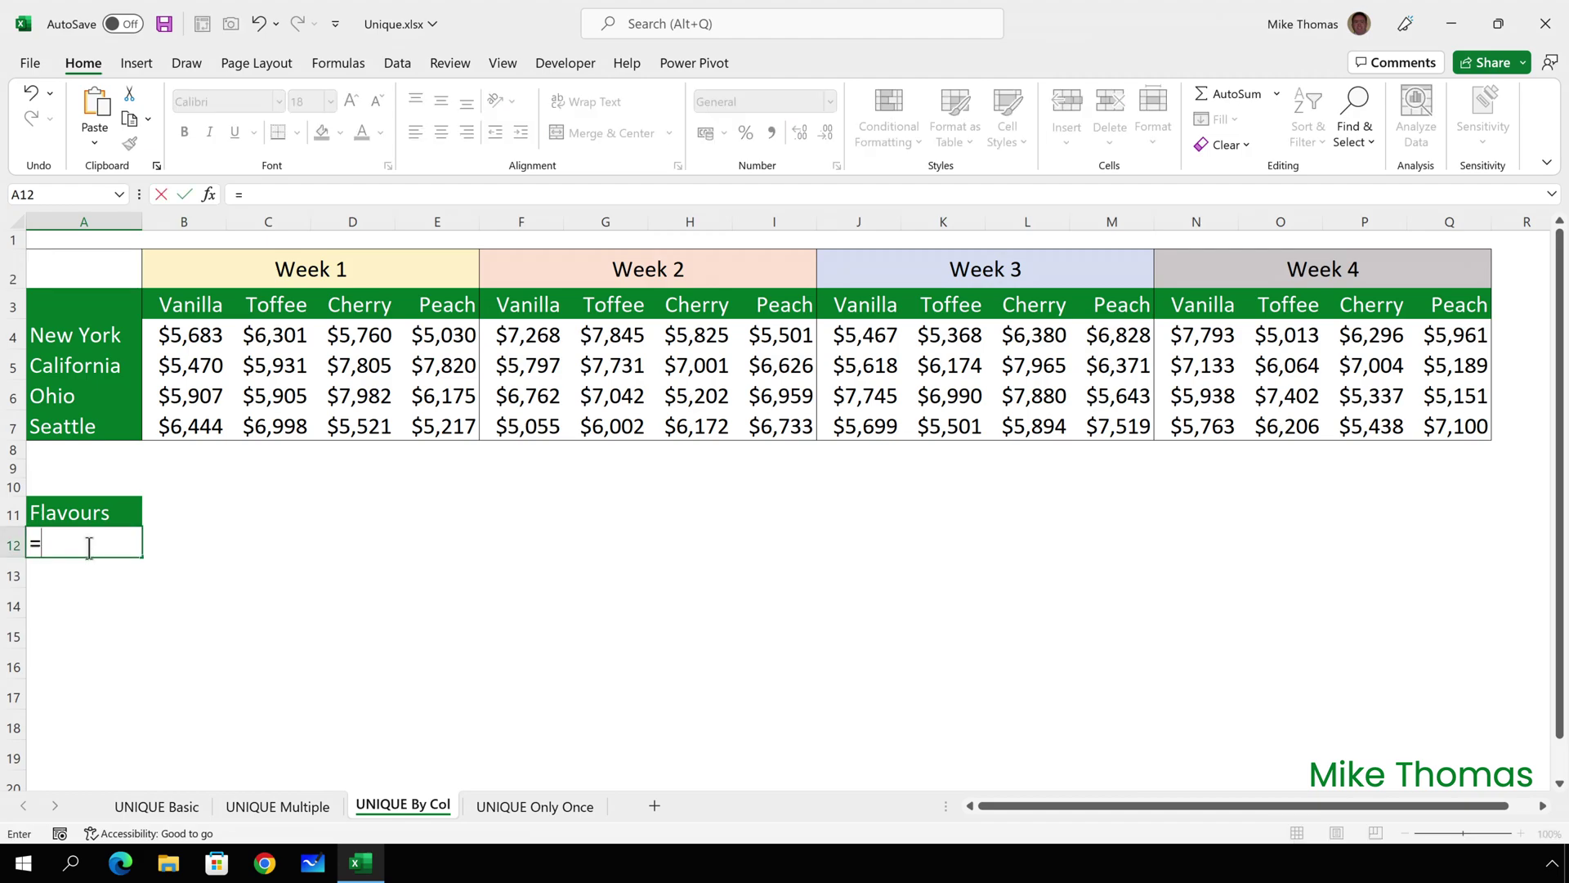
key(Down)
key(Down)
key(Tab)
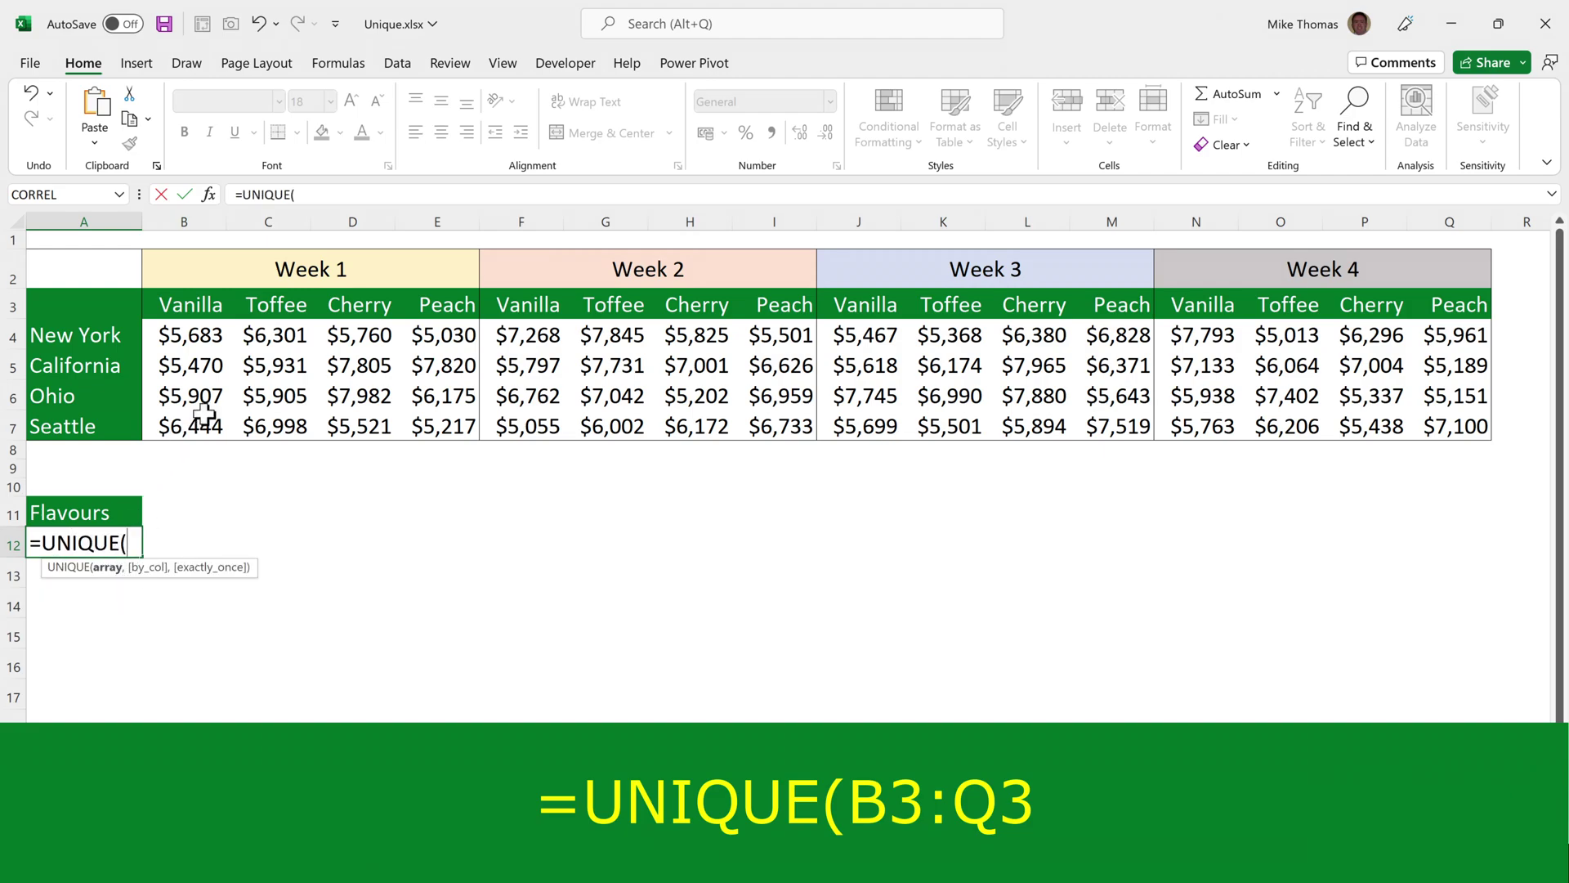
drag(213, 303, 1456, 305)
text(,)
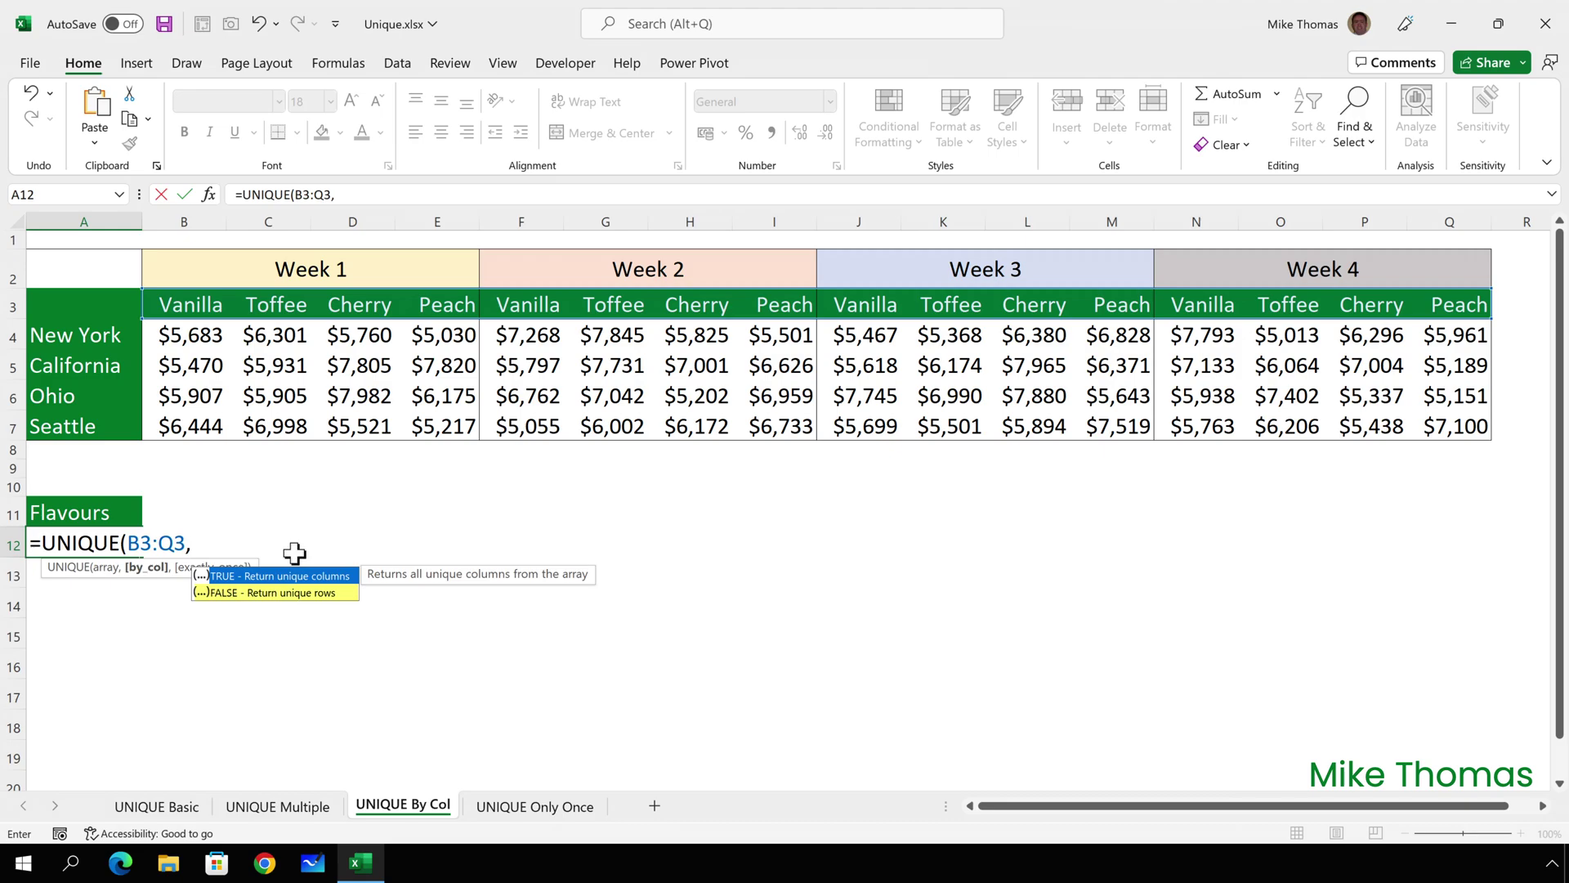
double_click(290, 573)
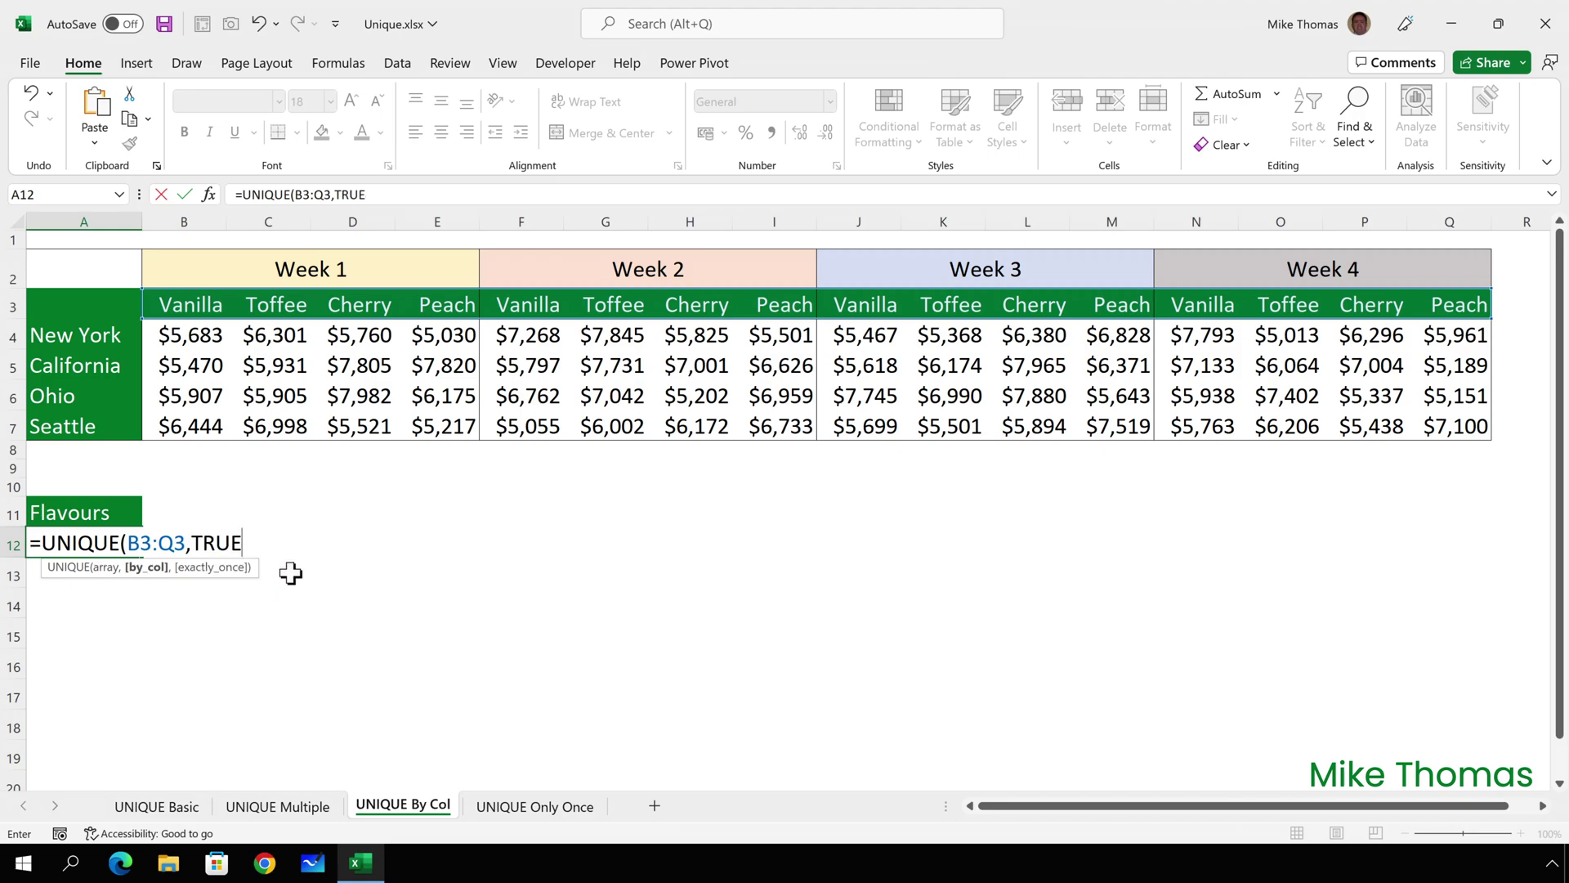
text())
key(ctrl+Return)
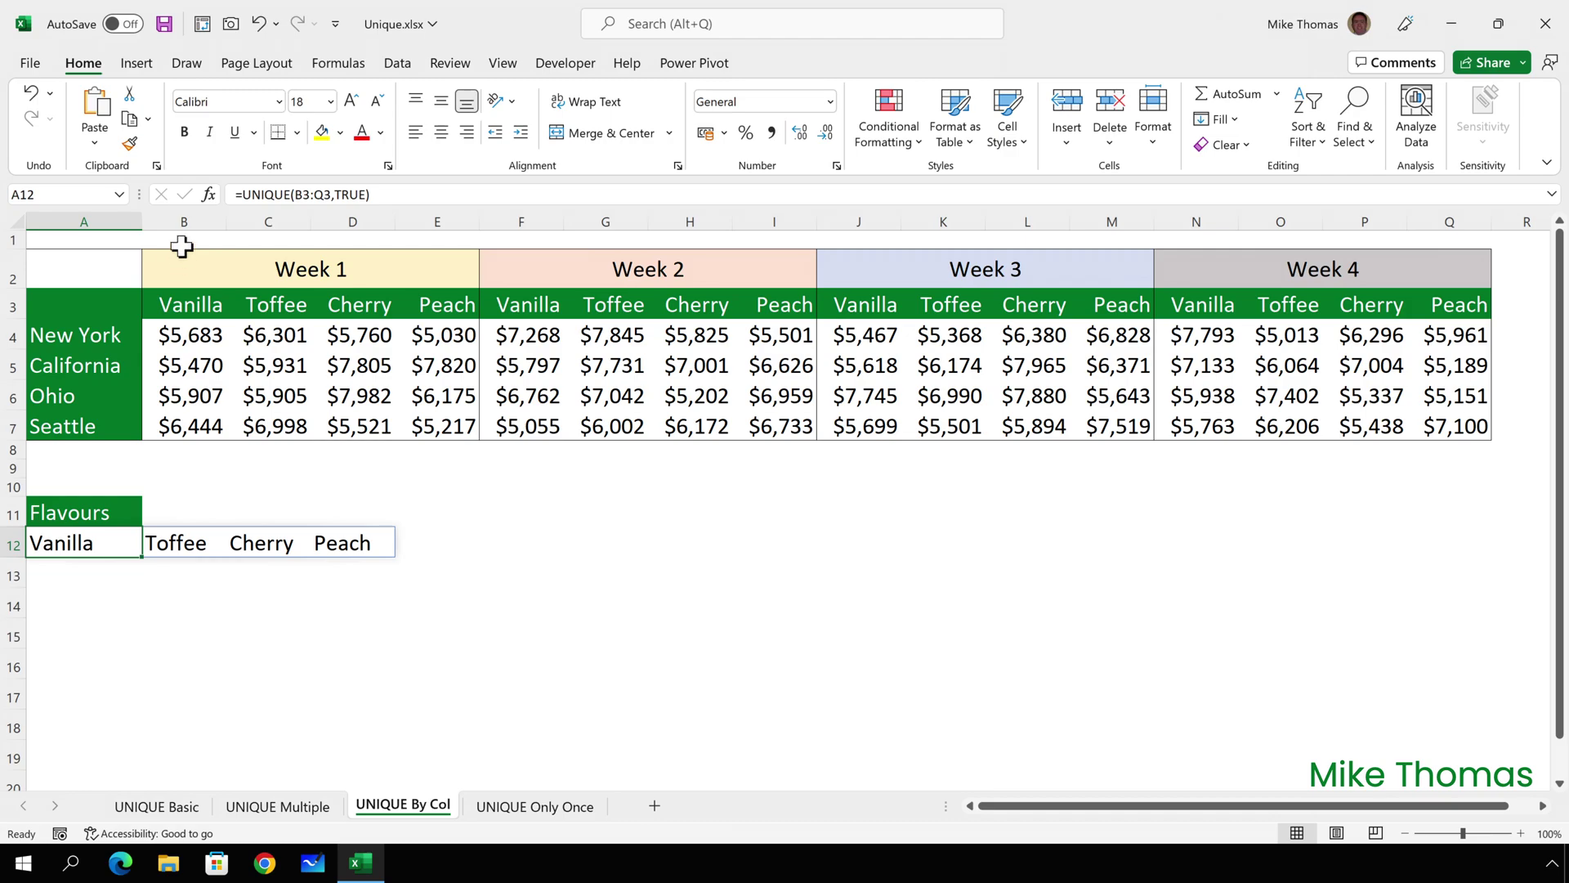
- Change the formula to =TRANSPOSE(UNIQUE(B3:Q3,TRUE)), then go to the UNIQUE Only Once sheet
click(244, 191)
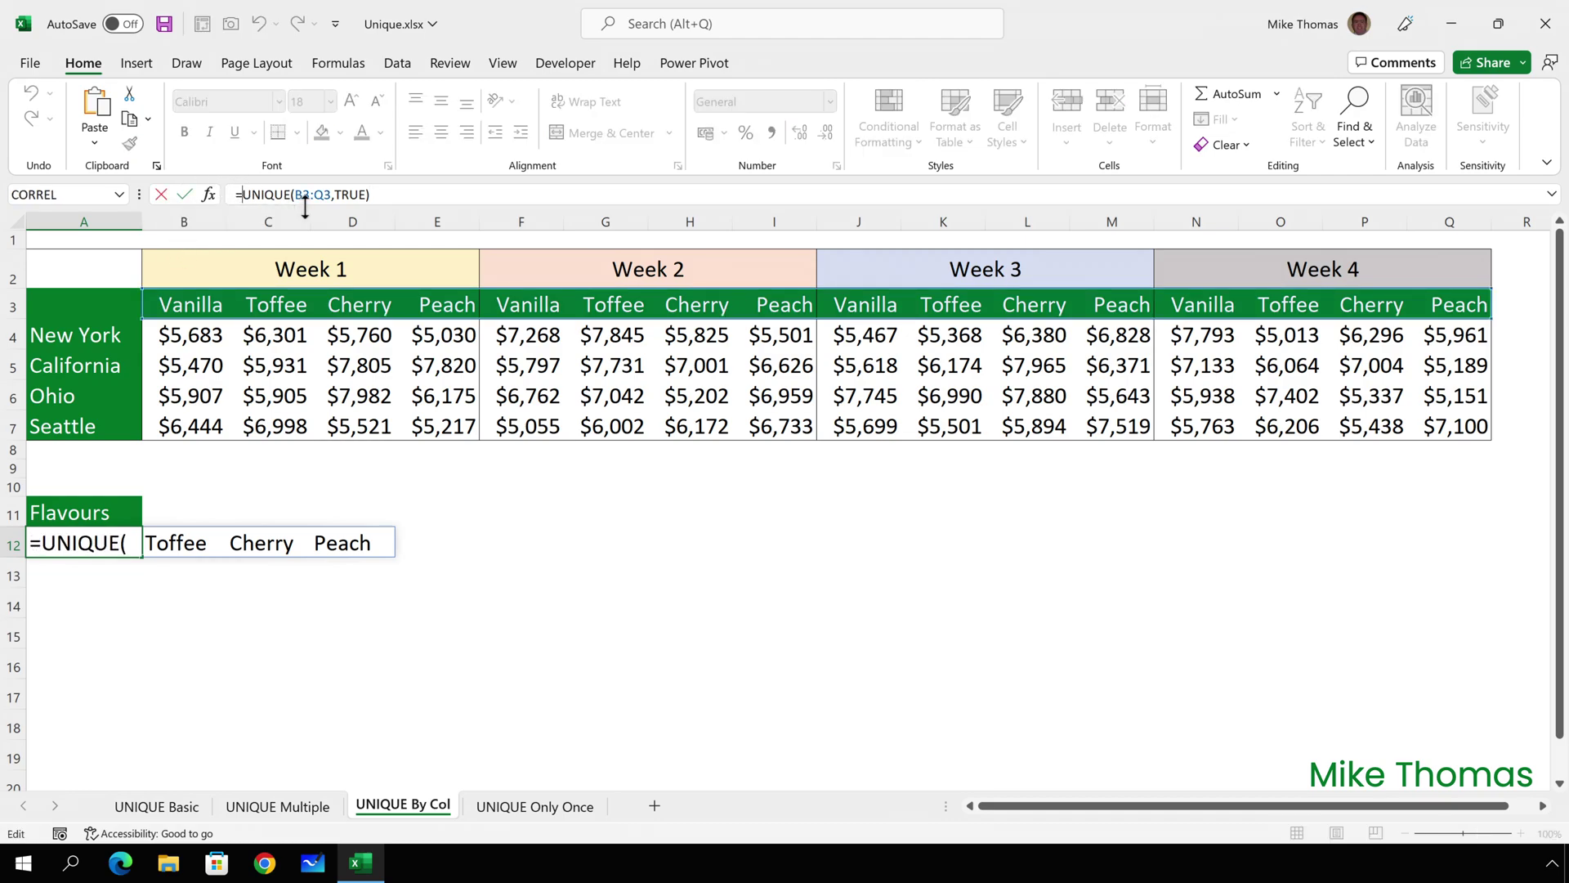
text(TRANSPOSE()
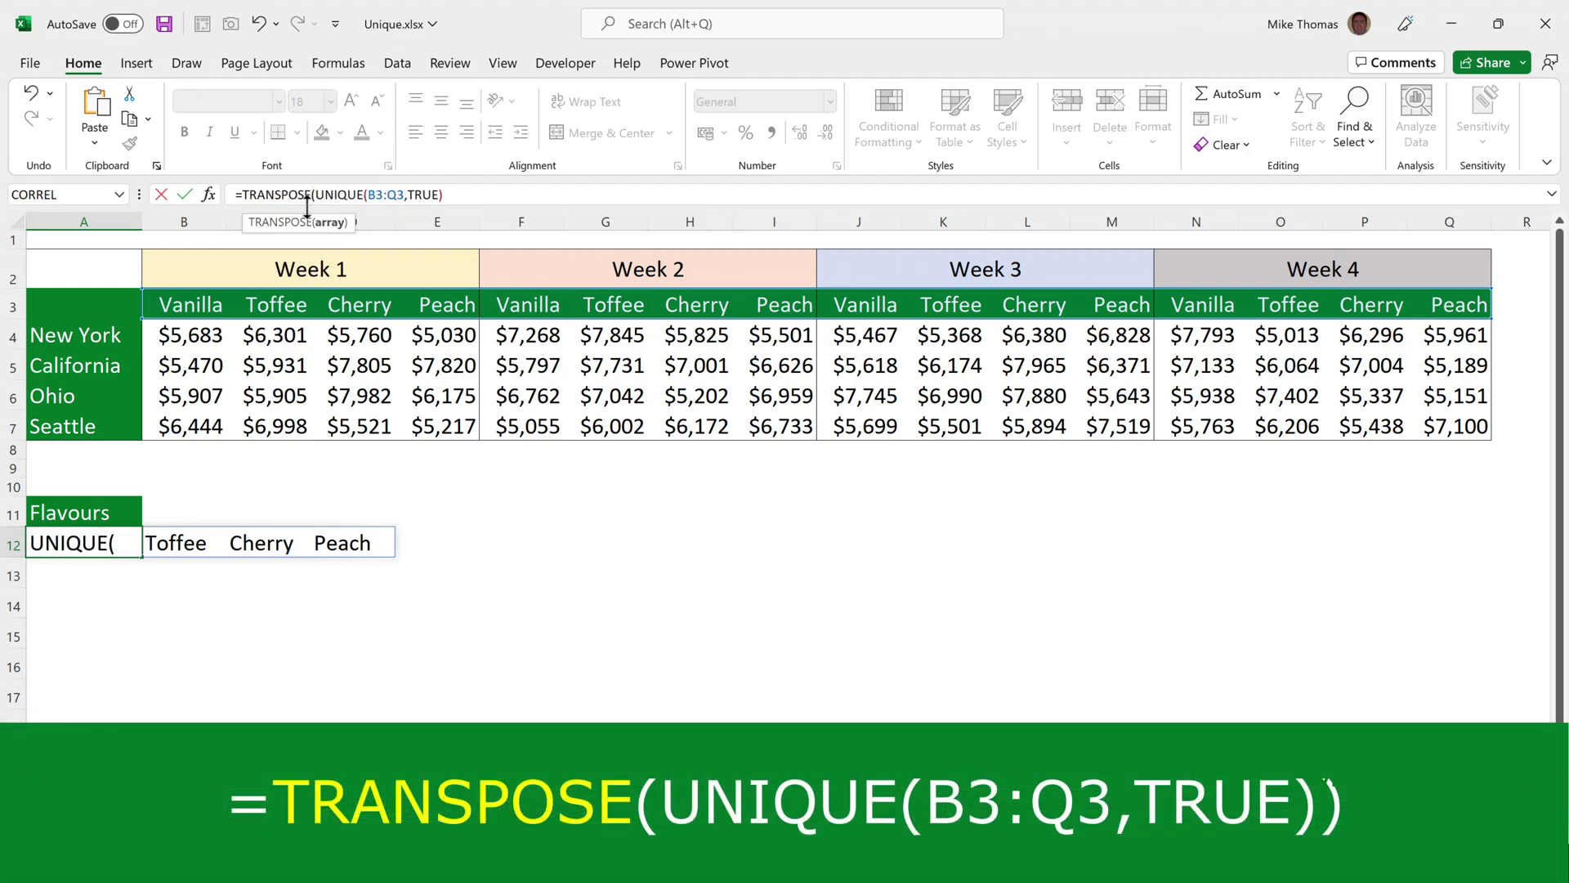
click(474, 197)
text())
key(Return)
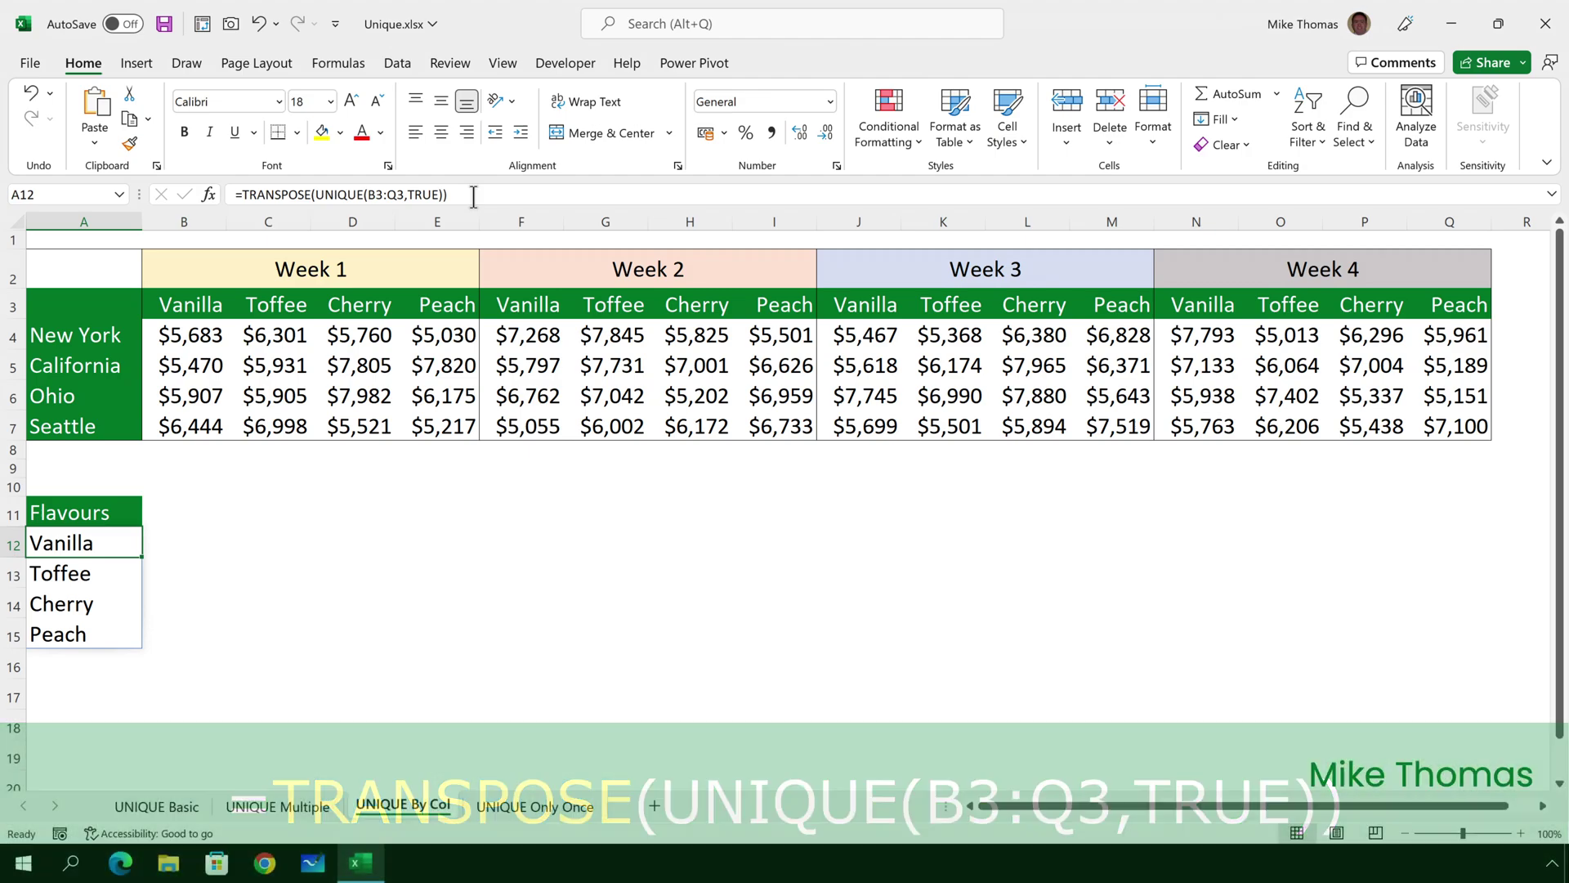
click(564, 809)
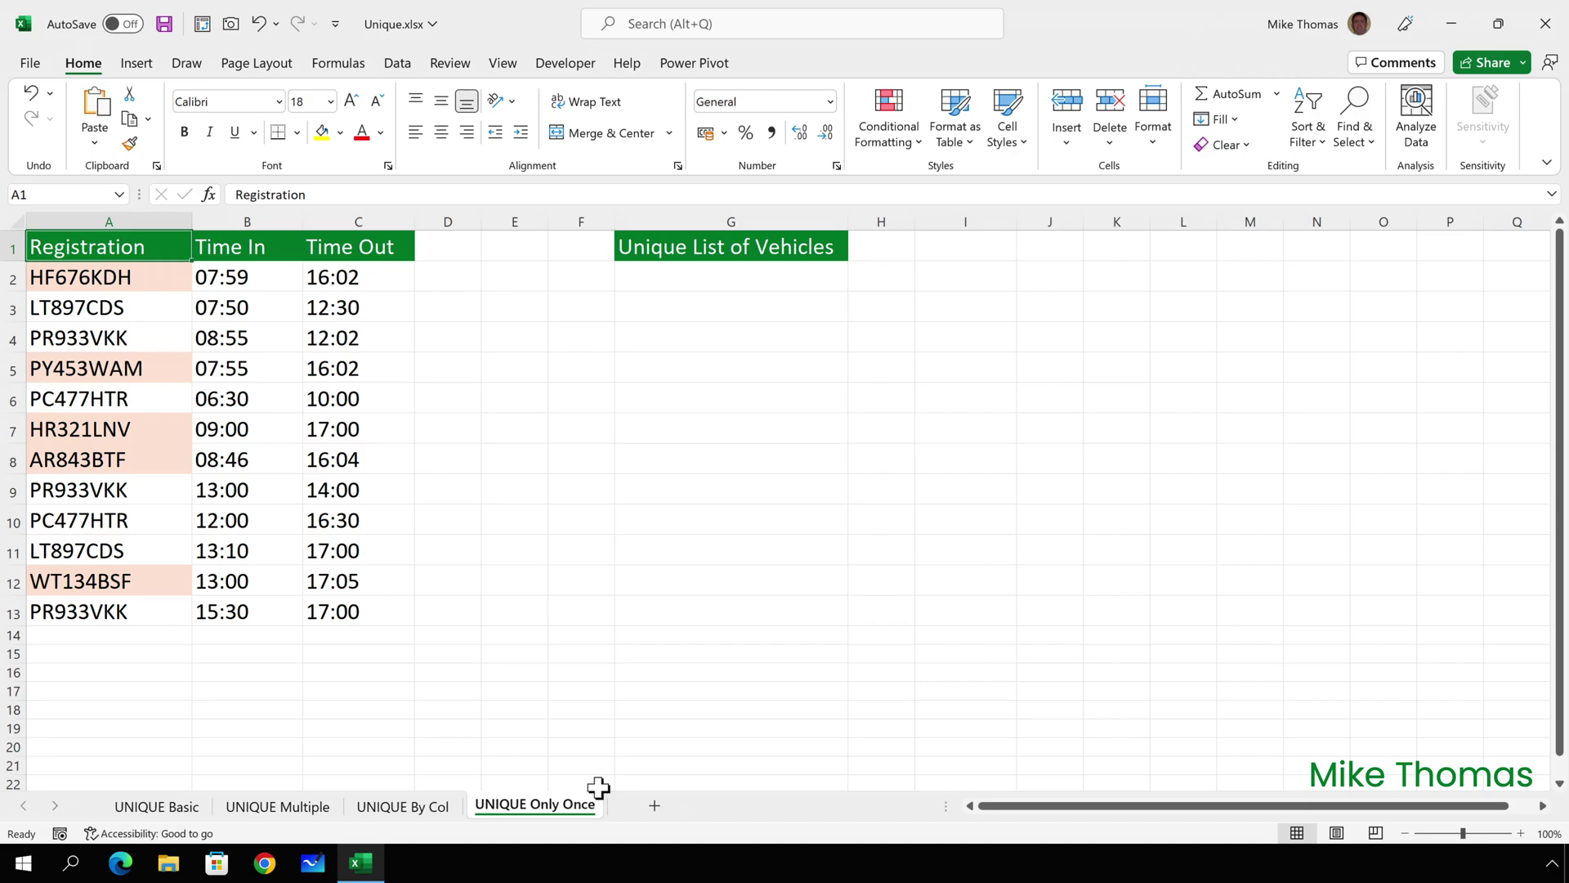
- Enter =UNIQUE(A2:A13,,TRUE) in G2 to list the five registrations that appear exactly once
click(681, 278)
text(=UNIQUE()
key(Escape)
text(=un)
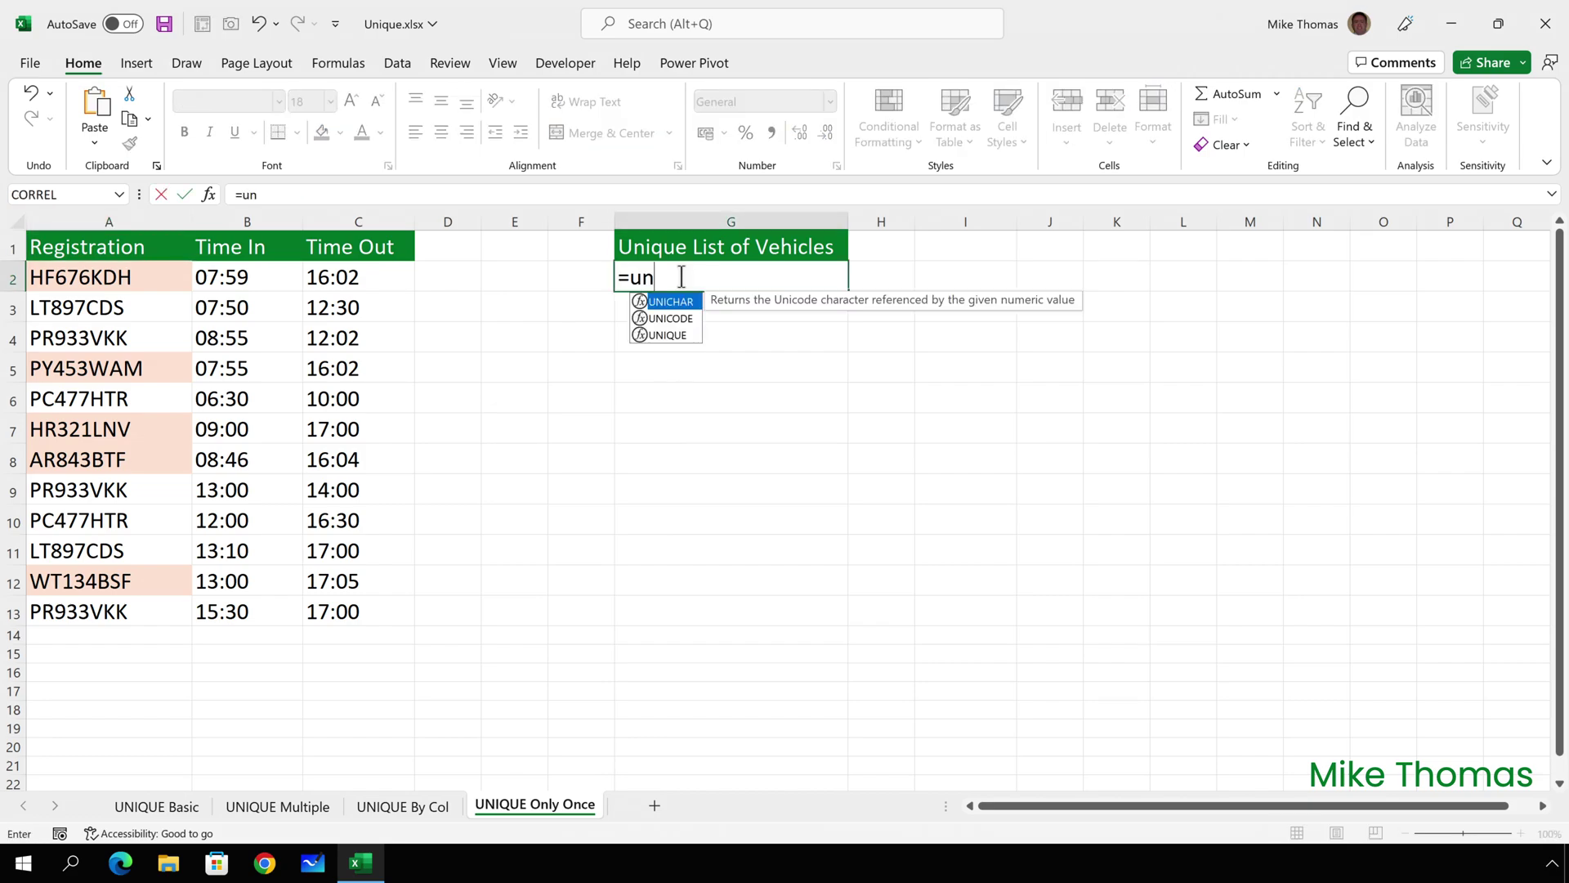
key(Down)
key(Down)
key(Tab)
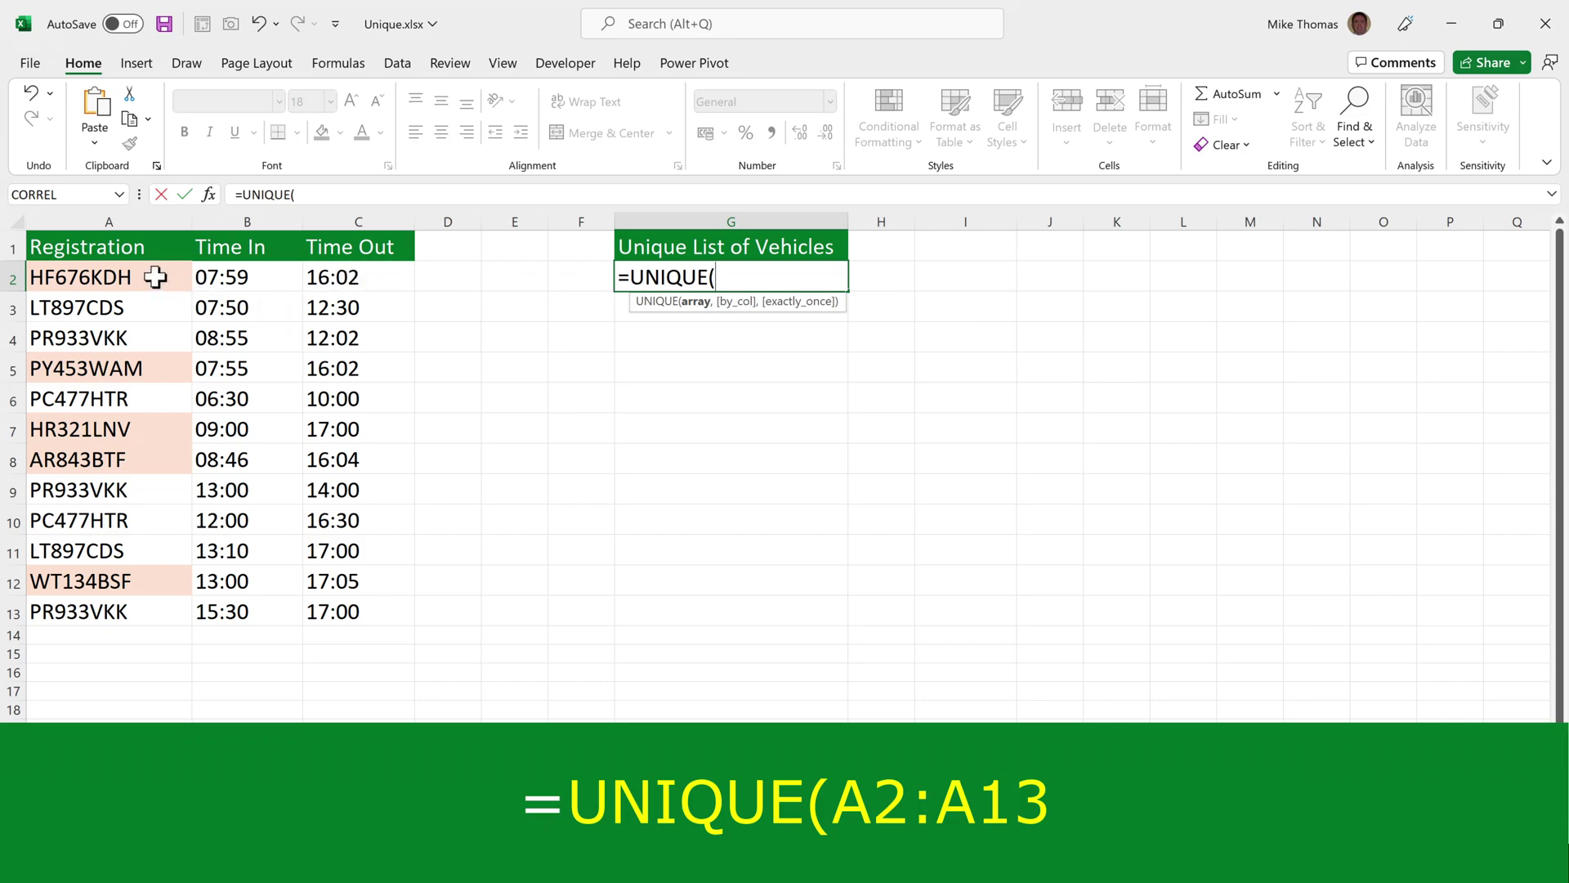
drag(155, 281, 119, 609)
text(,)
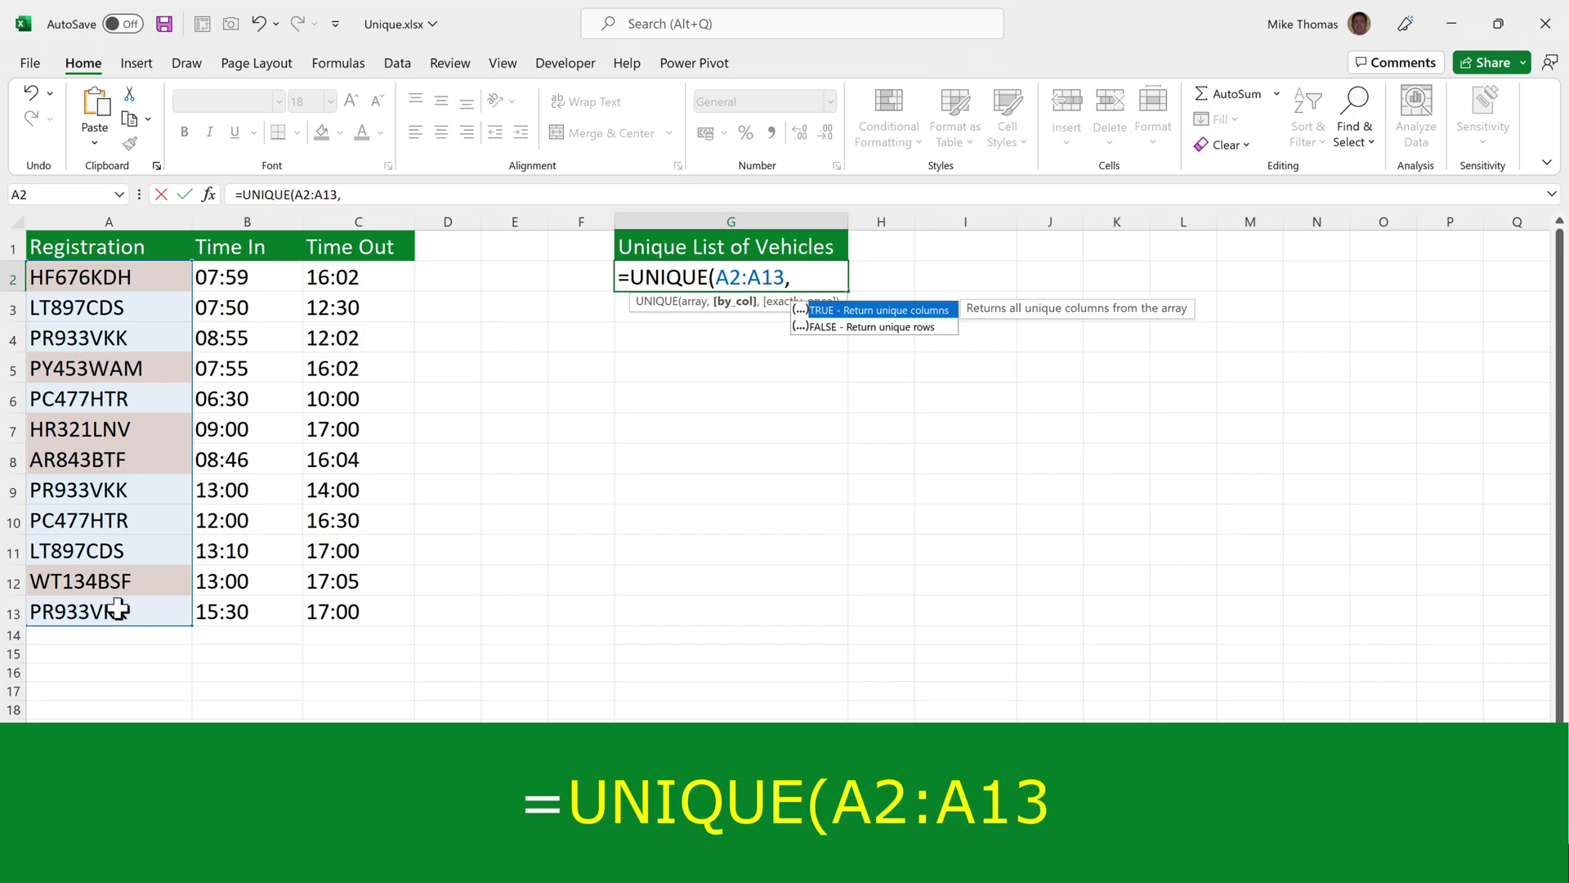
text(,)
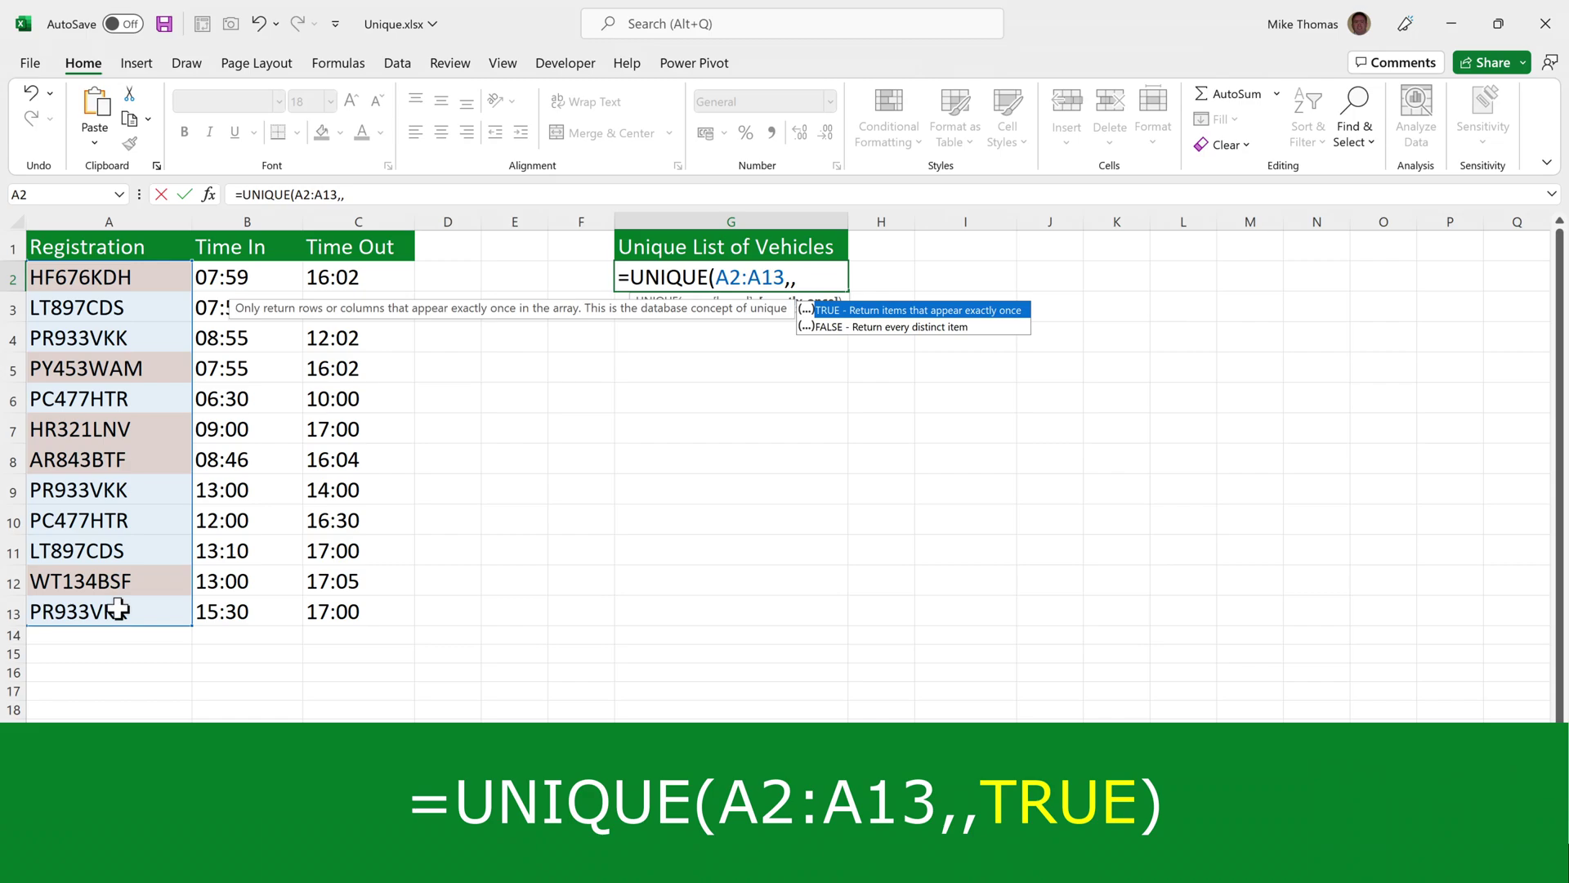
key(Tab)
text())
key(ctrl+Return)
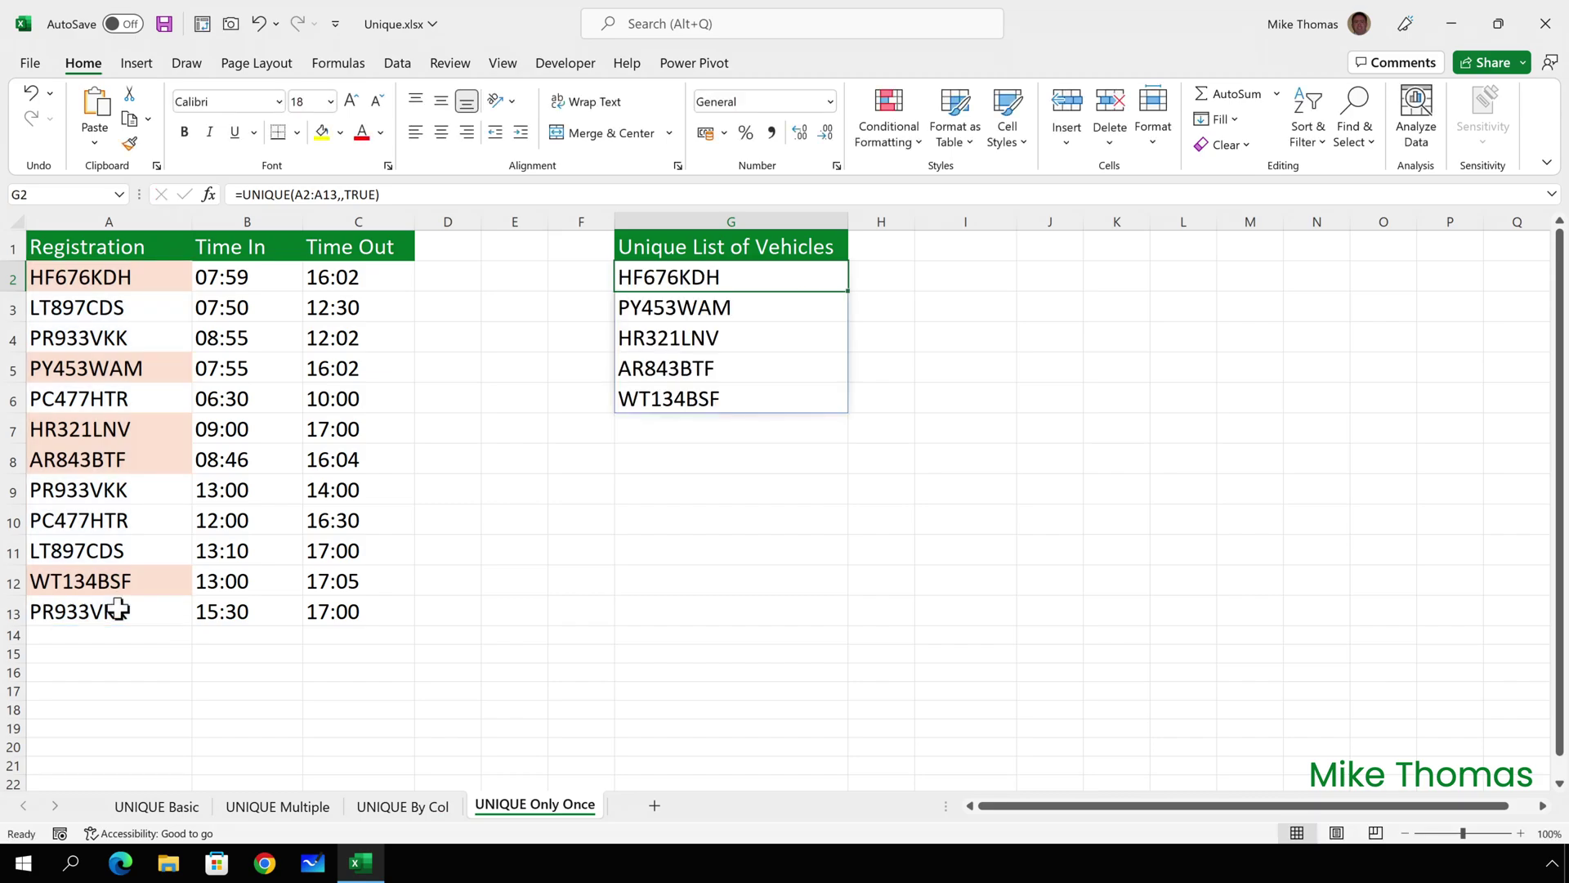